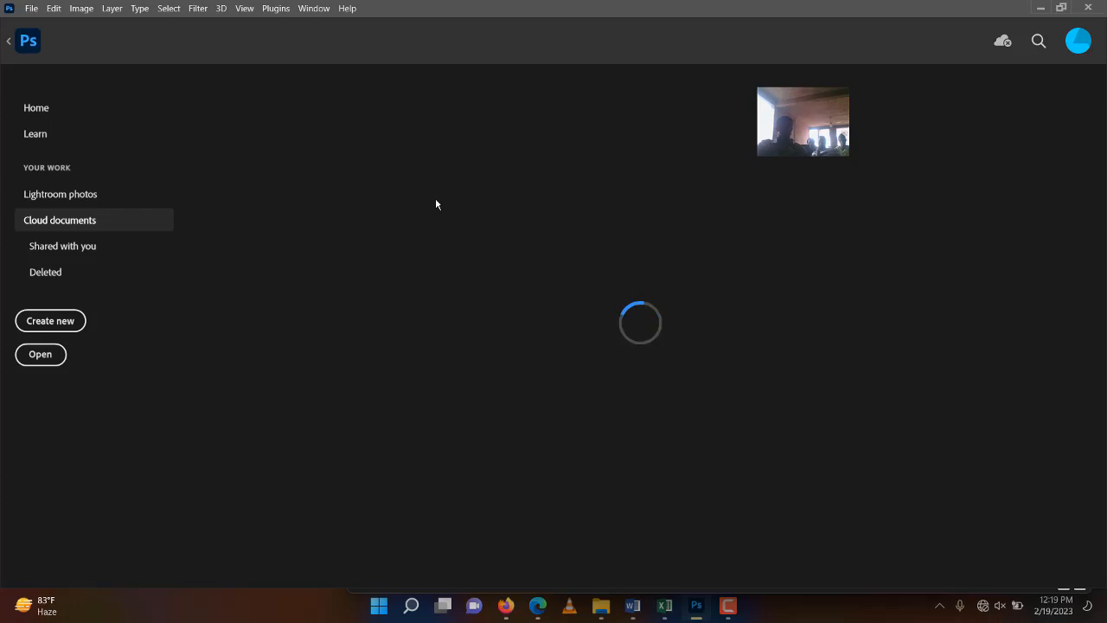
Step: Create a new 7 x 7 in document at 300 pixels/inch in RGB Color with a white background
left_click(70, 322)
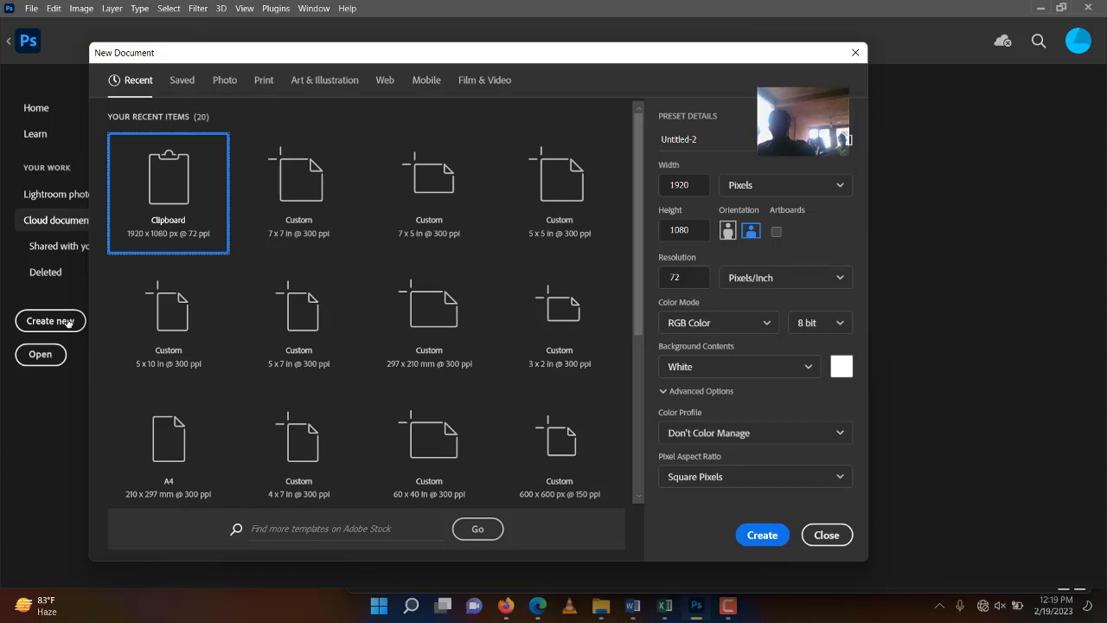
key("XF86AudioRaiseVolume")
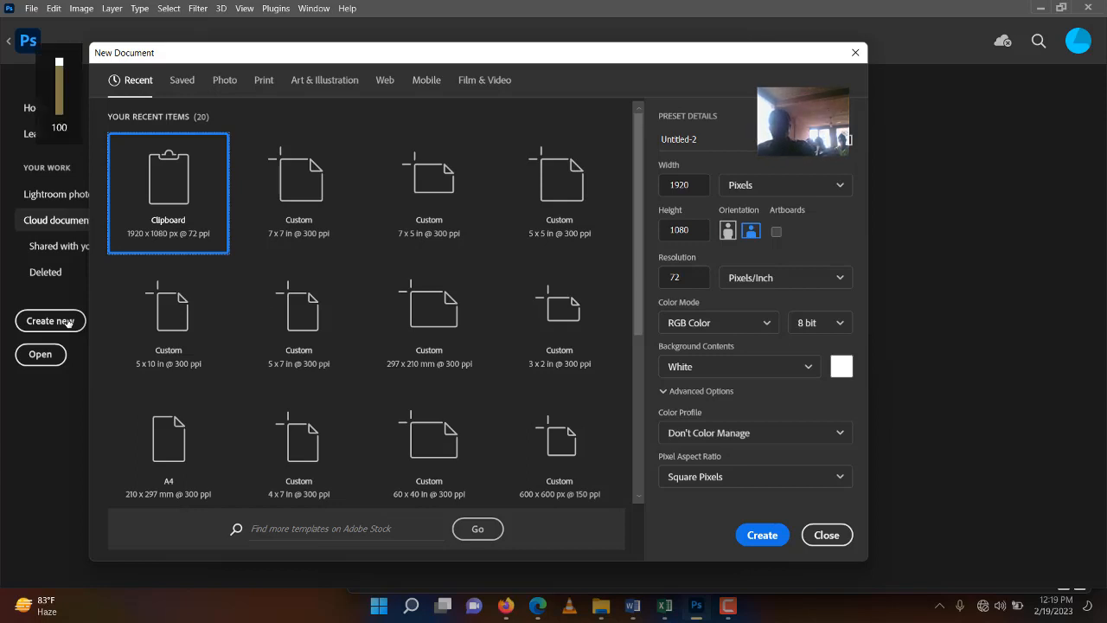
key("XF86MonBrightnessUp")
key("XF86MonBrightnessUp")
key("XF86MonBrightnessUp")
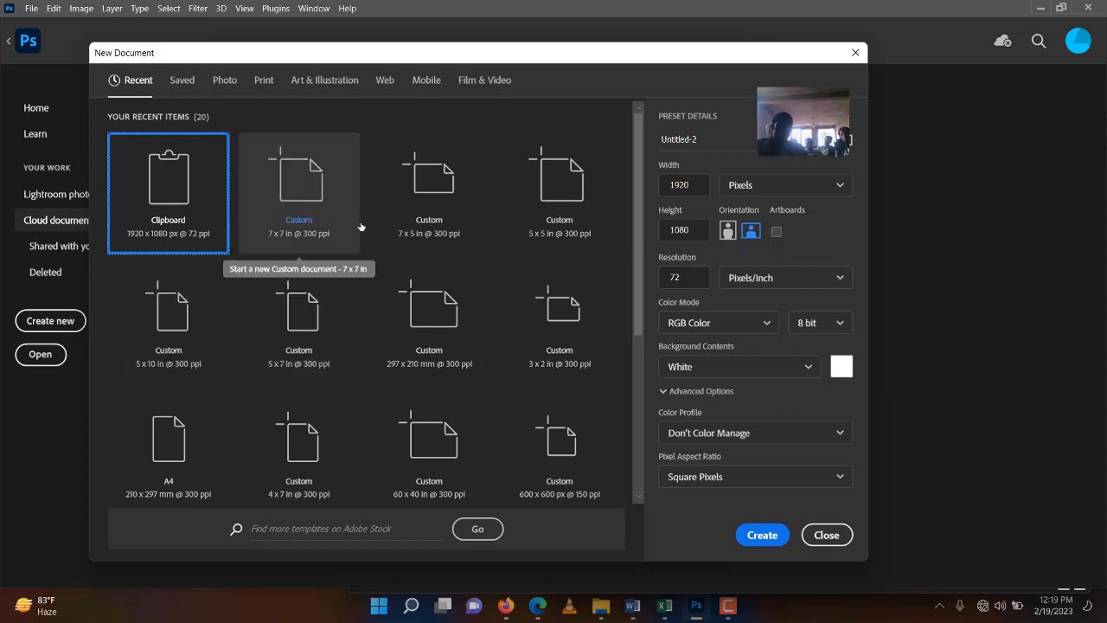
left_click(300, 206)
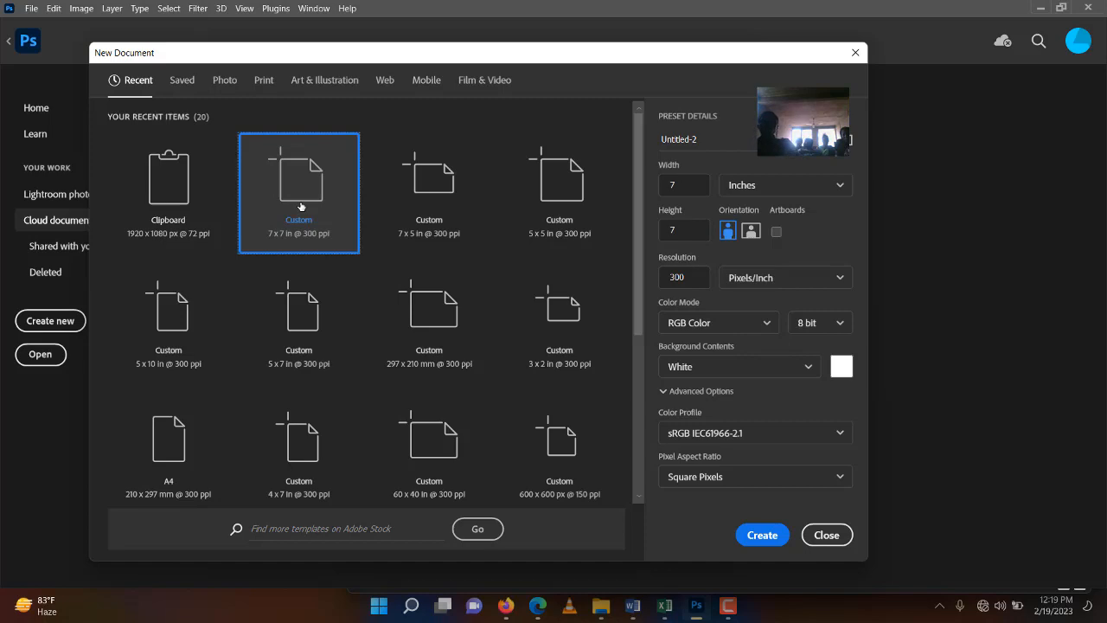
left_click(761, 534)
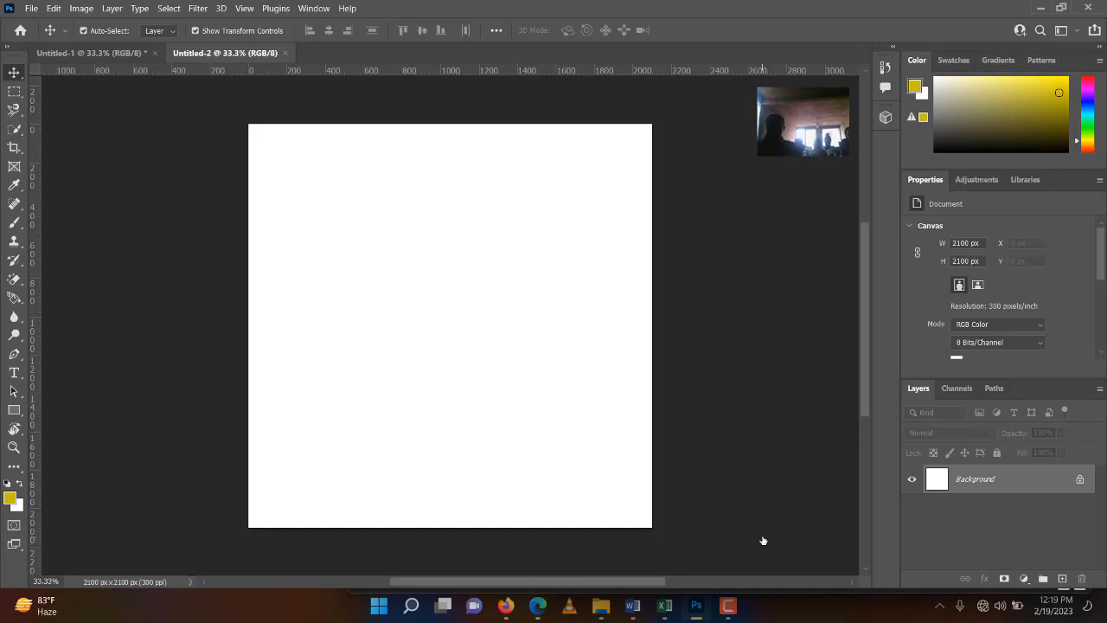
Step: Add a Solid Color fill layer over the background in dark navy blue, 020f4a
left_click(1024, 579)
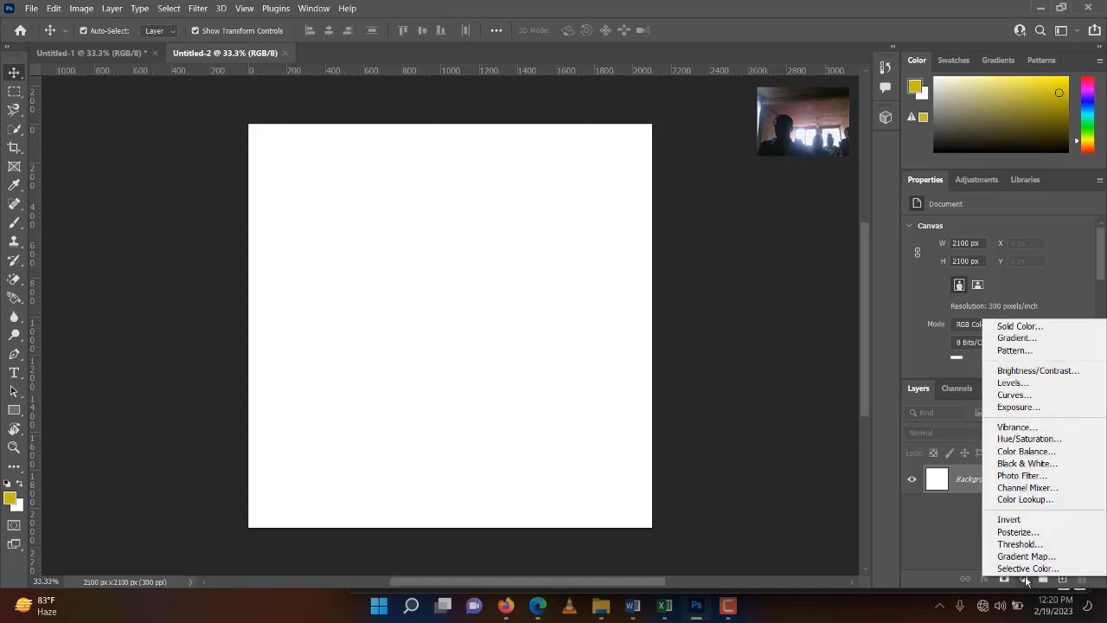
left_click(1020, 326)
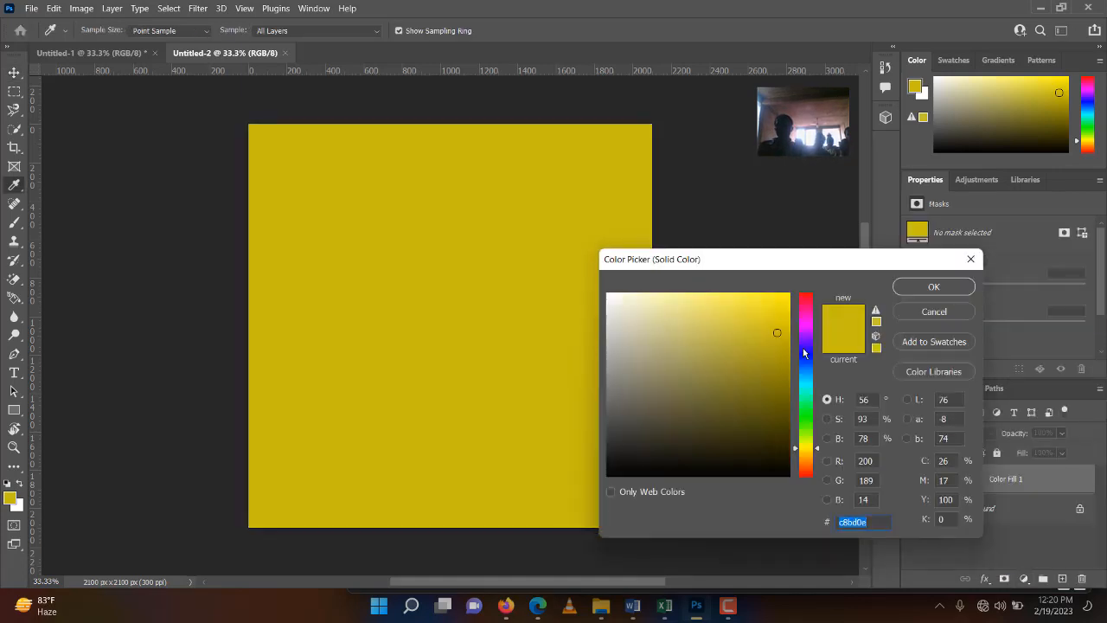
left_click(805, 363)
left_click_drag(774, 370, 784, 421)
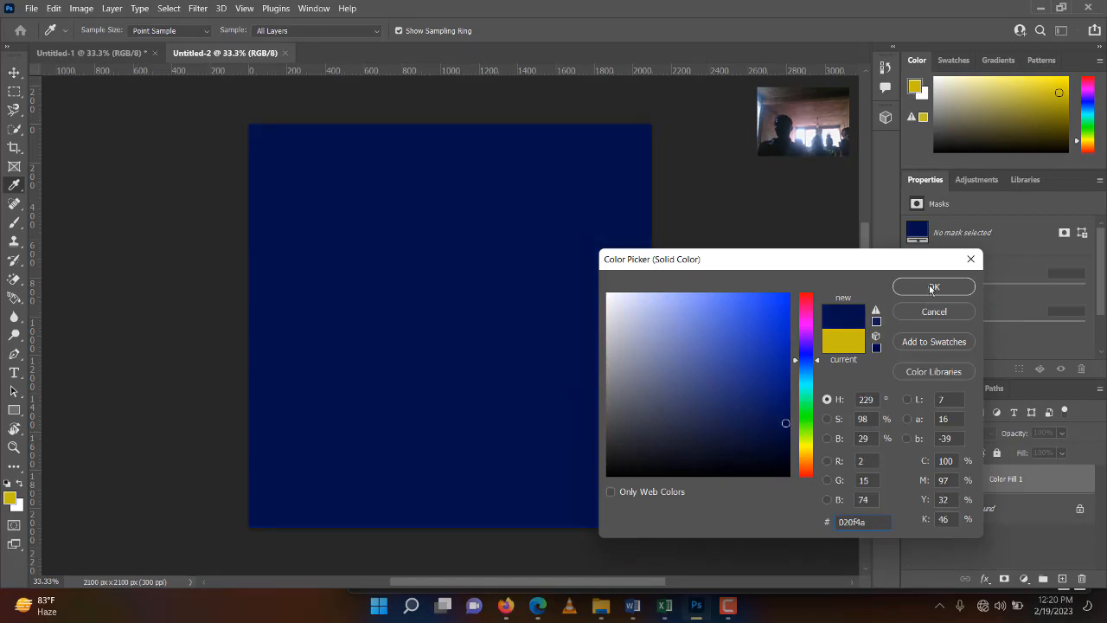
left_click(930, 287)
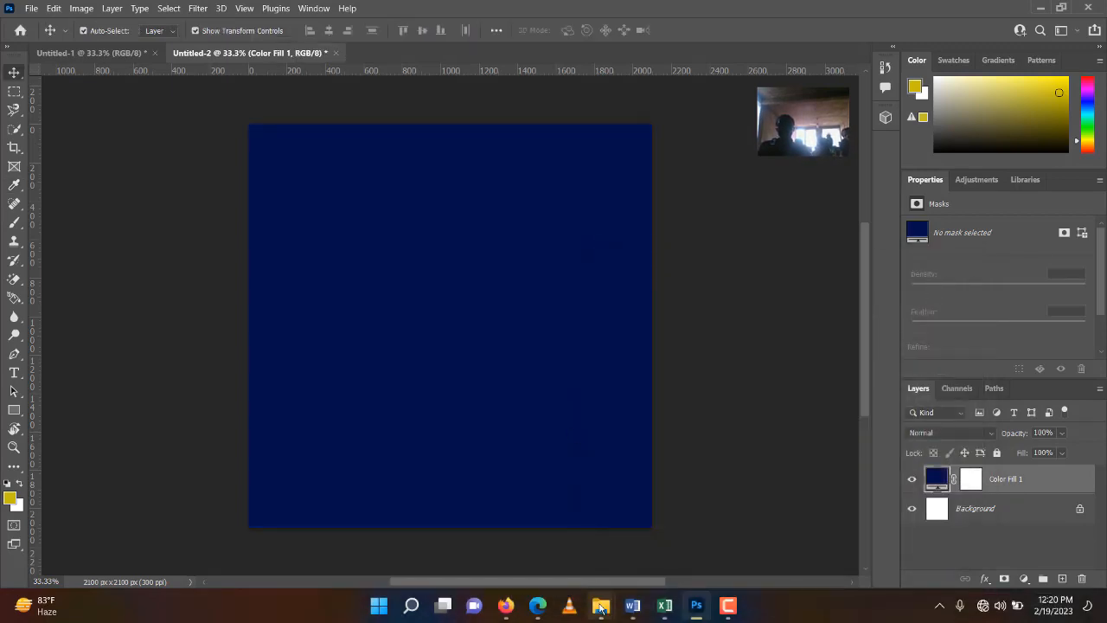
Step: Switch to File Explorer's GEKY BACKUP (A:) window and bring up search results for "pensa logo"
mouse_move(601, 608)
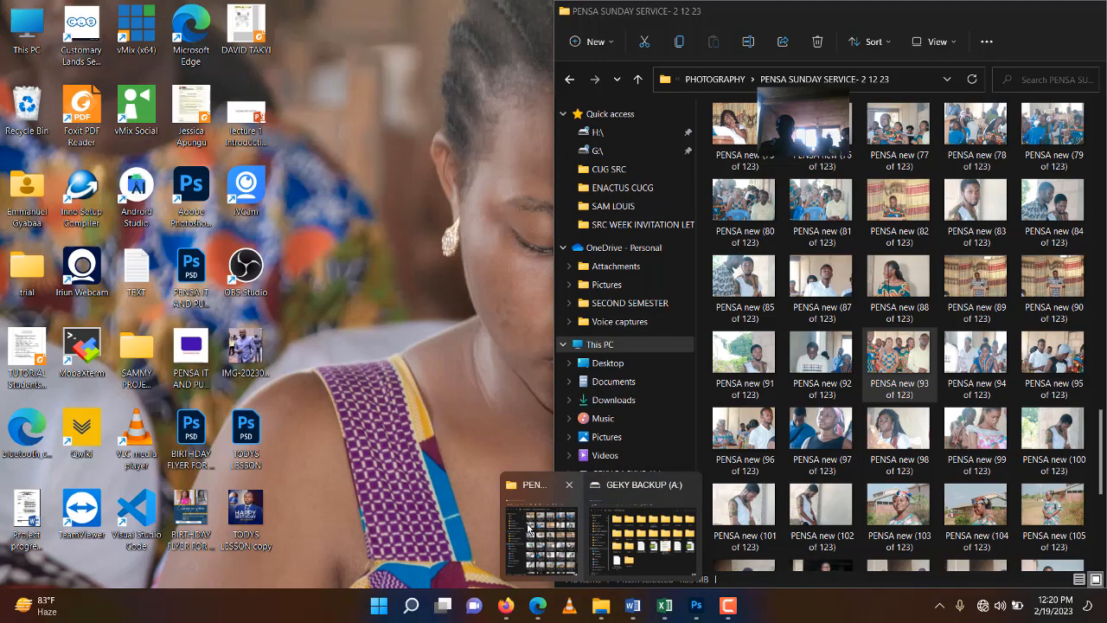
mouse_move(645, 535)
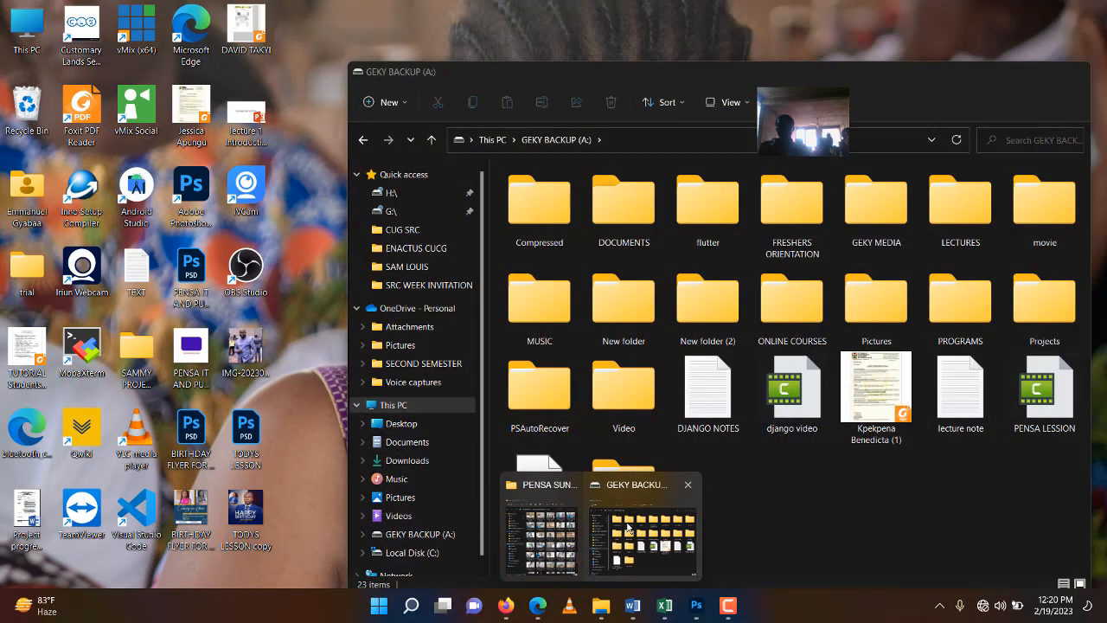
left_click(641, 538)
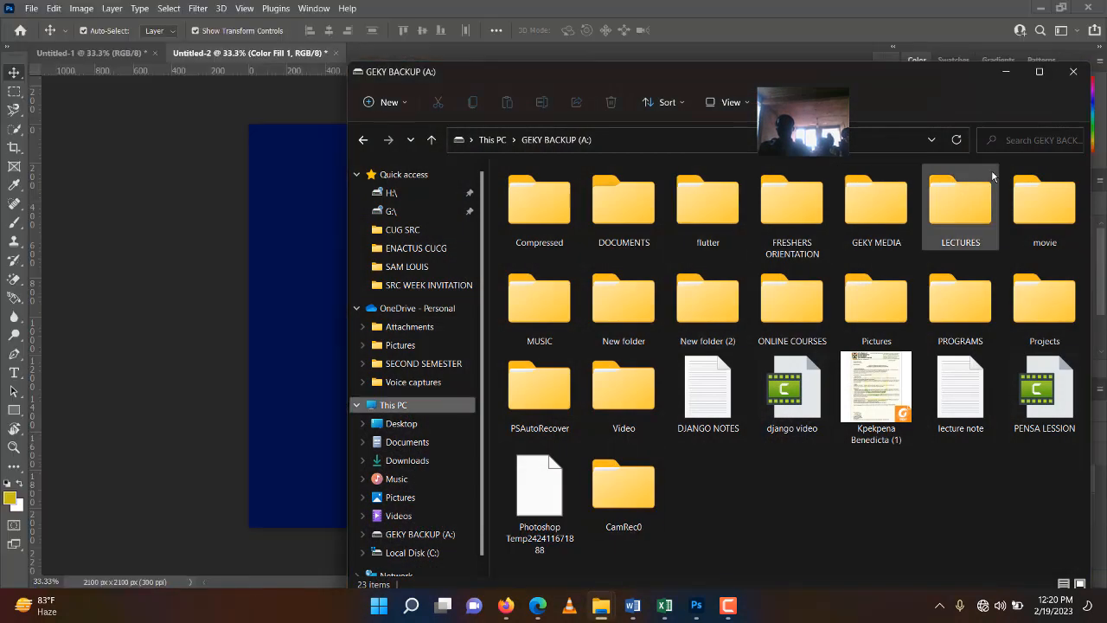
left_click(1026, 139)
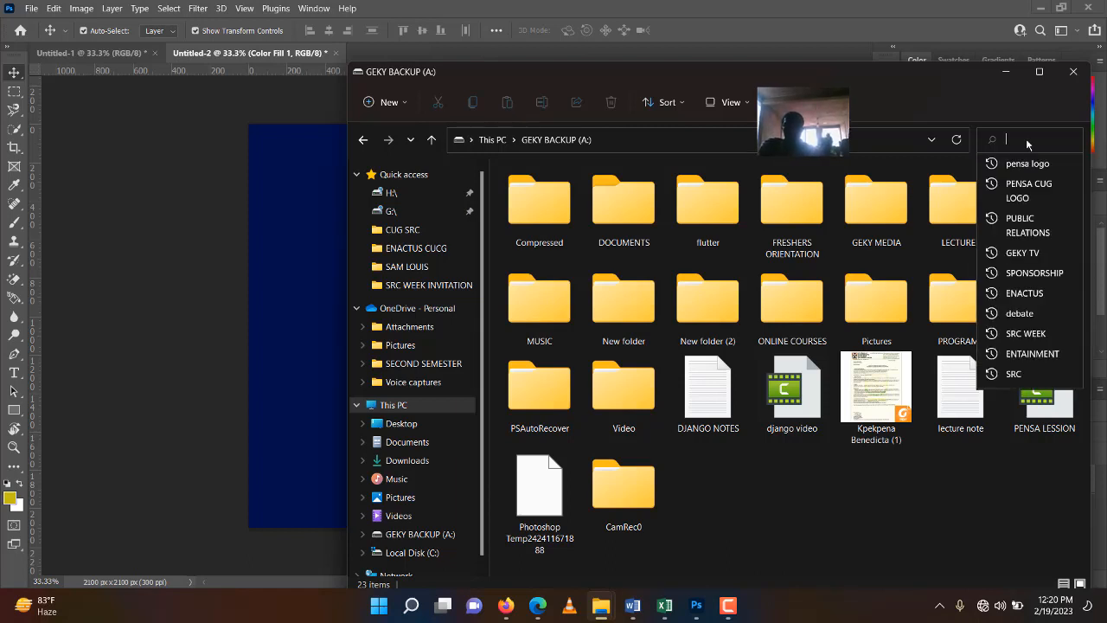
type("PENSA")
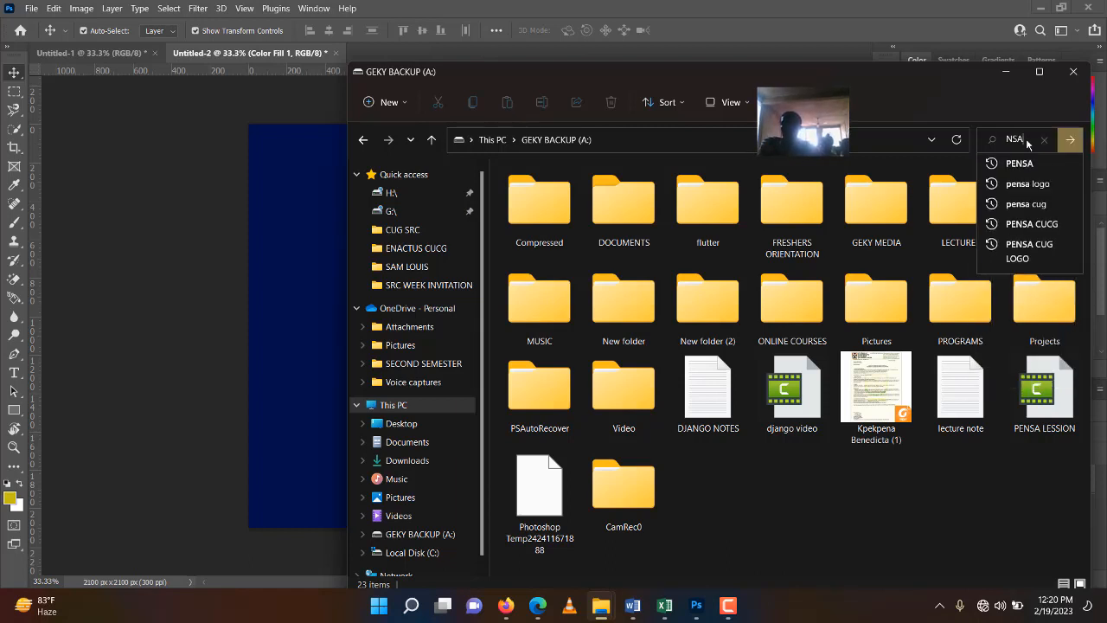
left_click(1017, 184)
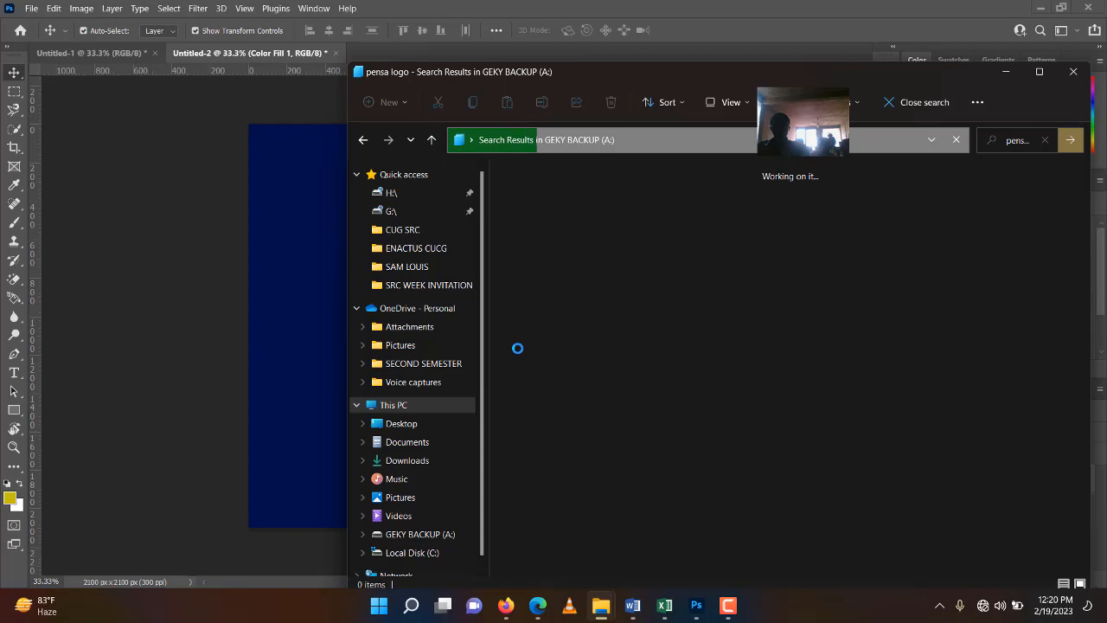
left_click(363, 139)
left_click(388, 140)
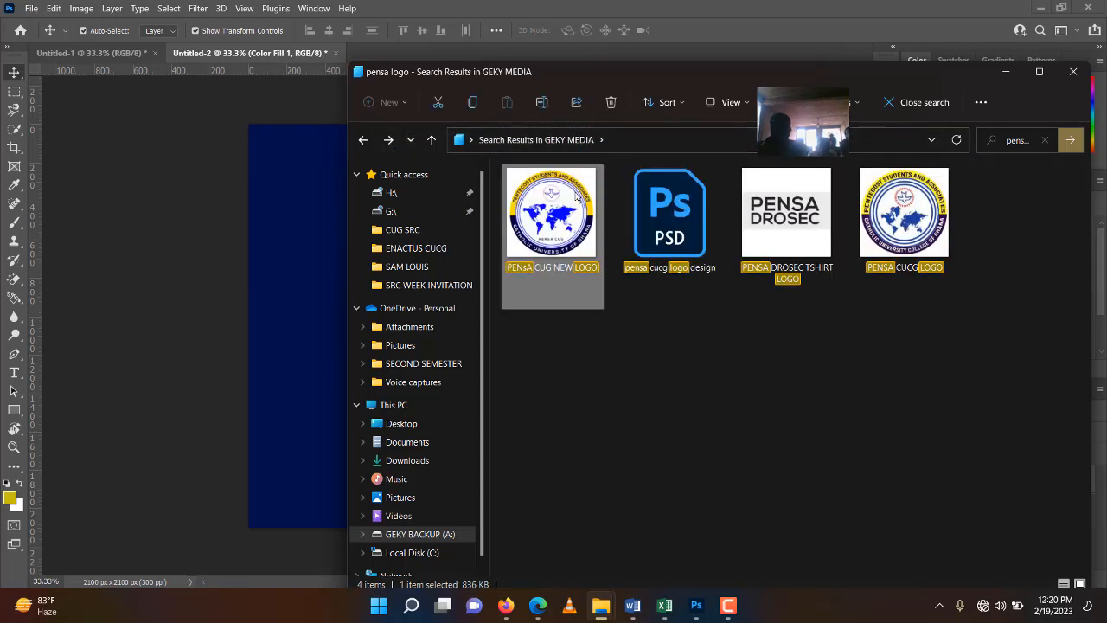
Step: Place the PENsA CUG NEW LOGO image into the navy document and scale it to about 22.4%
left_click_drag(575, 199, 303, 229)
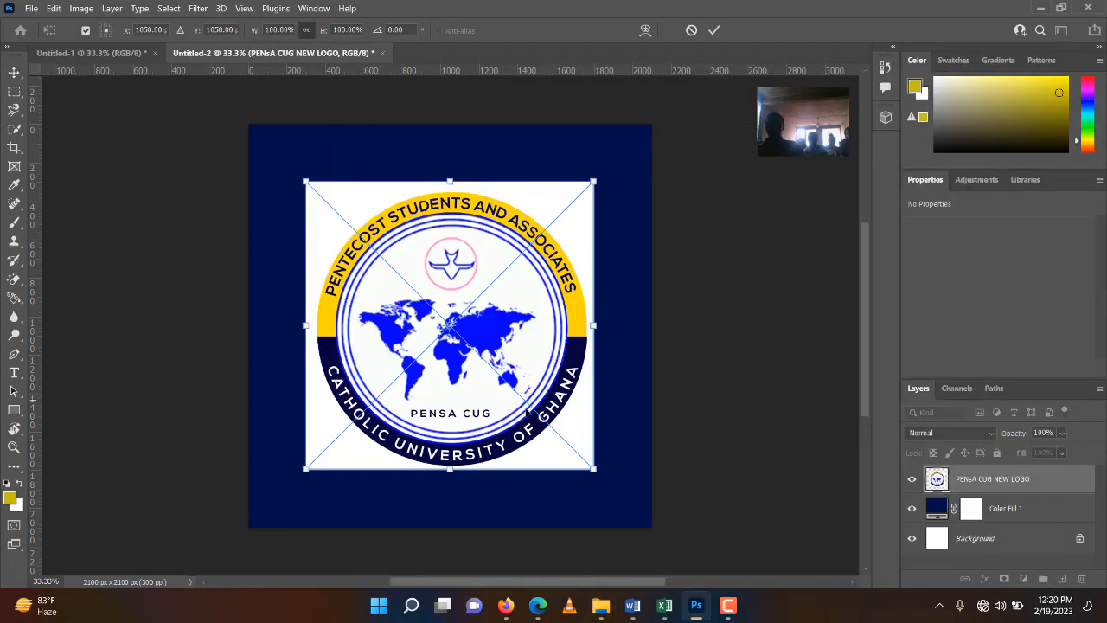
left_click_drag(592, 471, 375, 238)
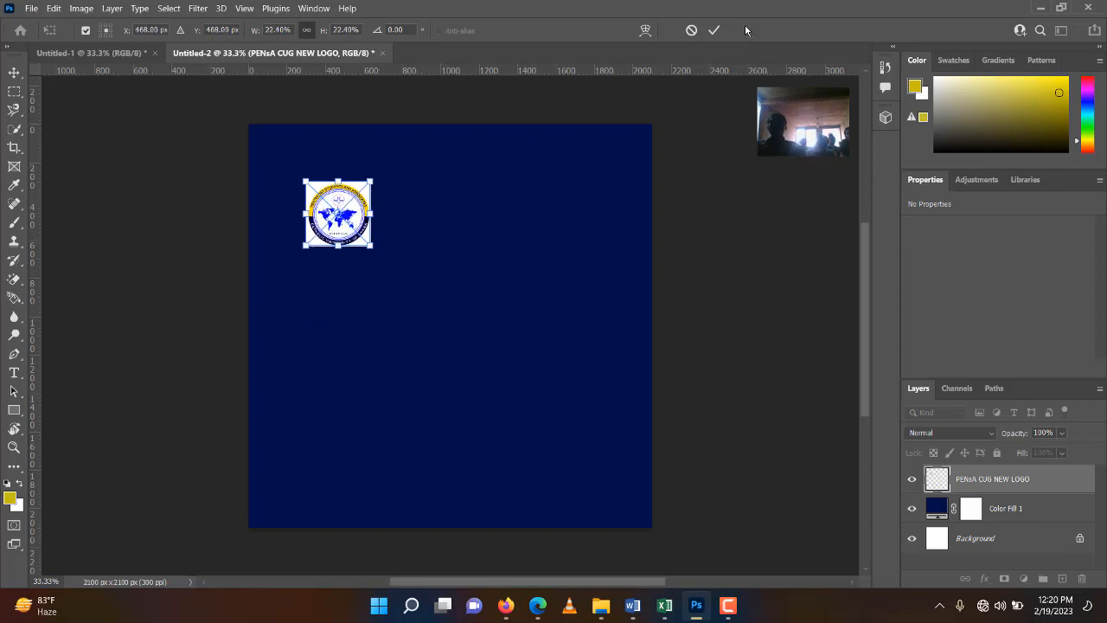
left_click(710, 31)
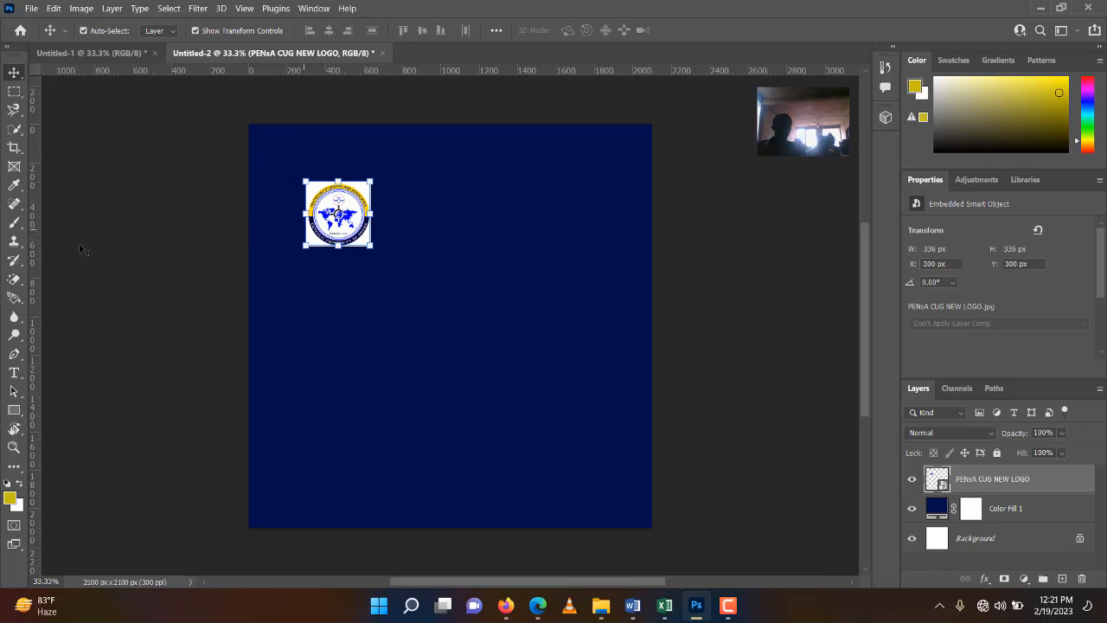
Step: Rasterize the logo layer and remove the white background around the logo with the Magic Eraser Tool
left_click(15, 278)
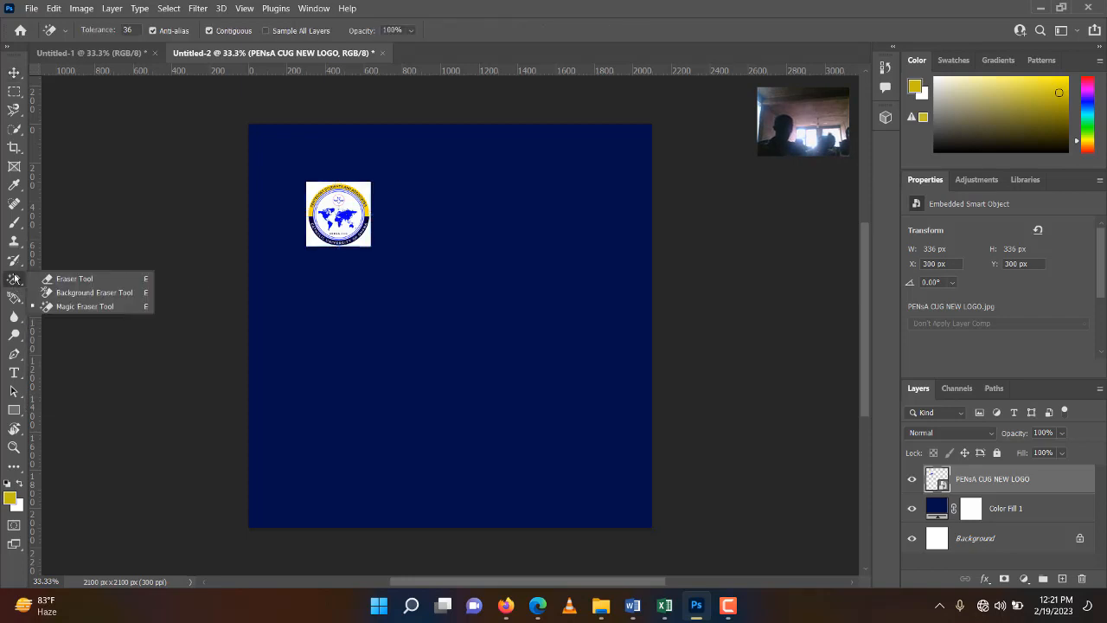
left_click(75, 307)
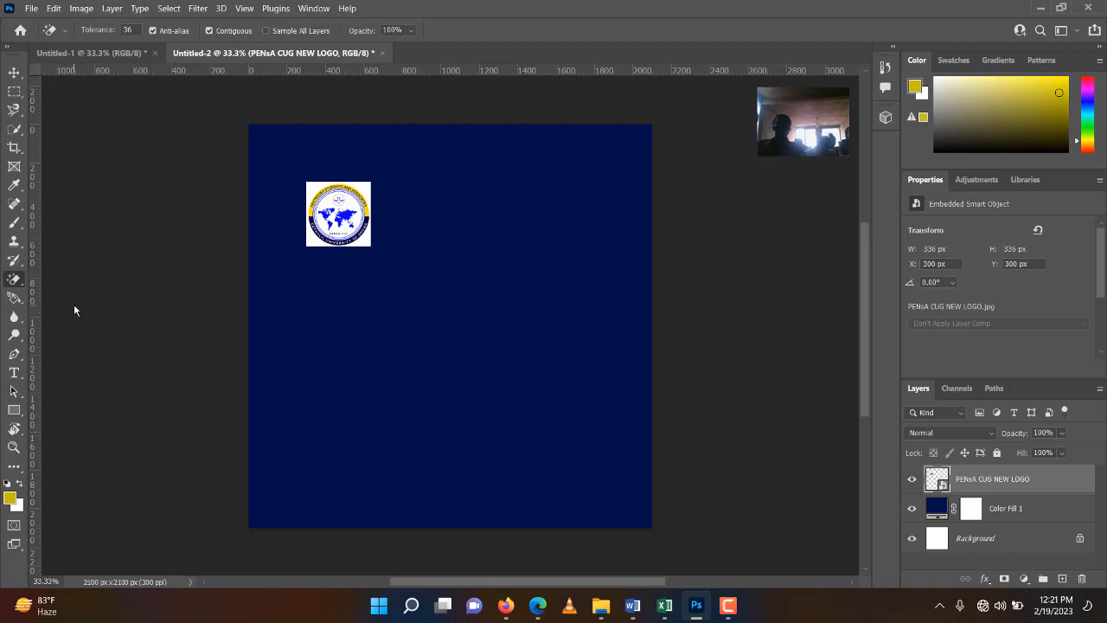
left_click(311, 192)
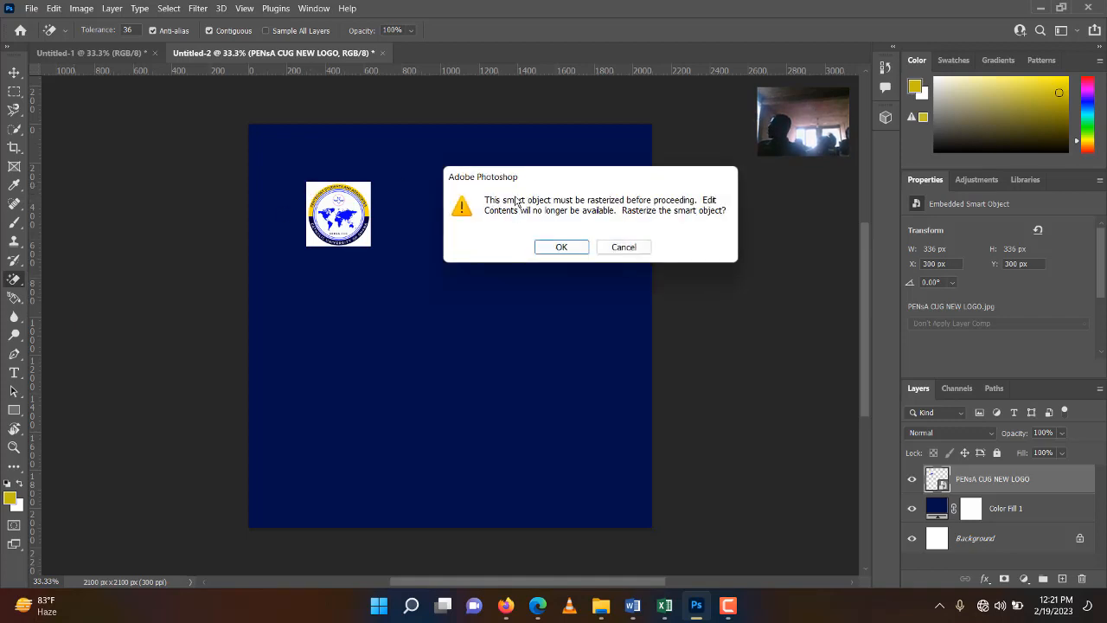
left_click(561, 247)
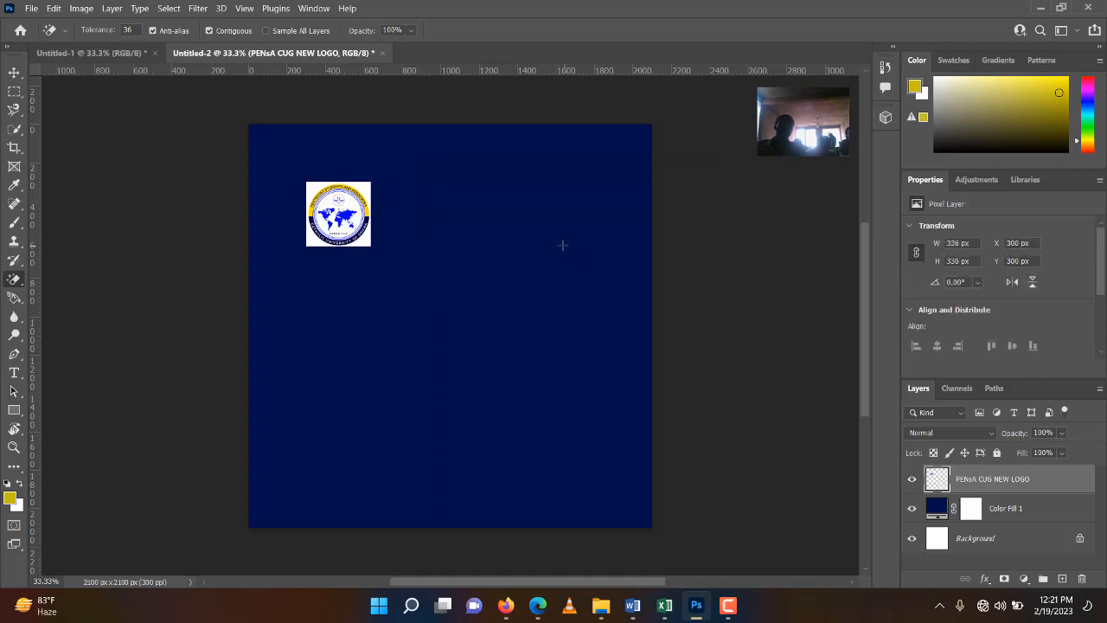
left_click(309, 186)
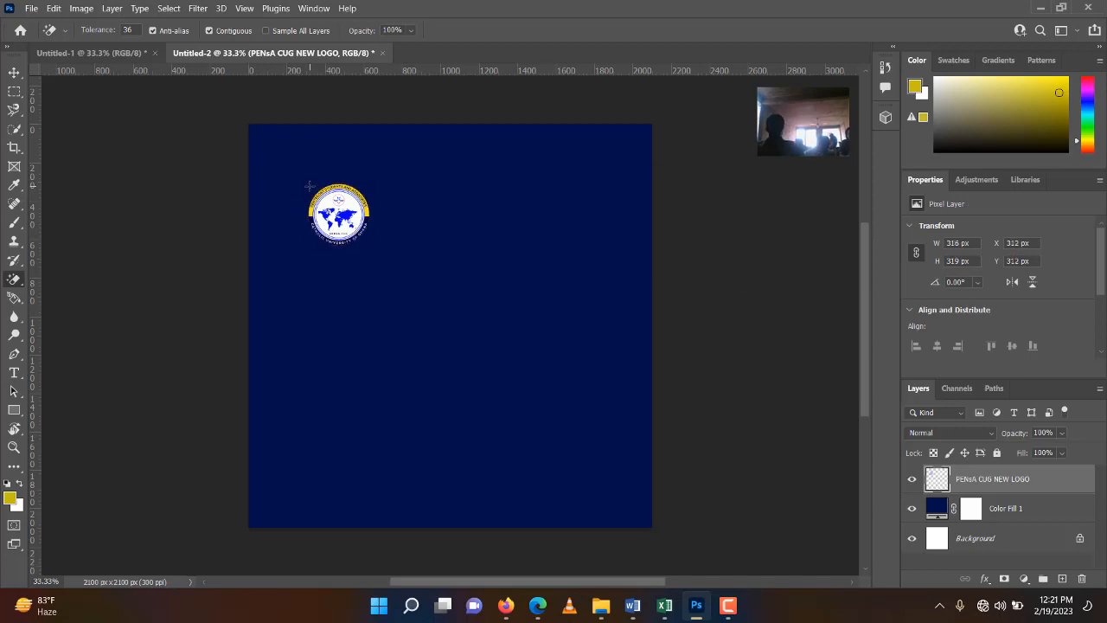
Step: Scale the logo to about 65% and move it near the canvas's upper edge, at about X 624 px, Y 93 px
left_click(14, 74)
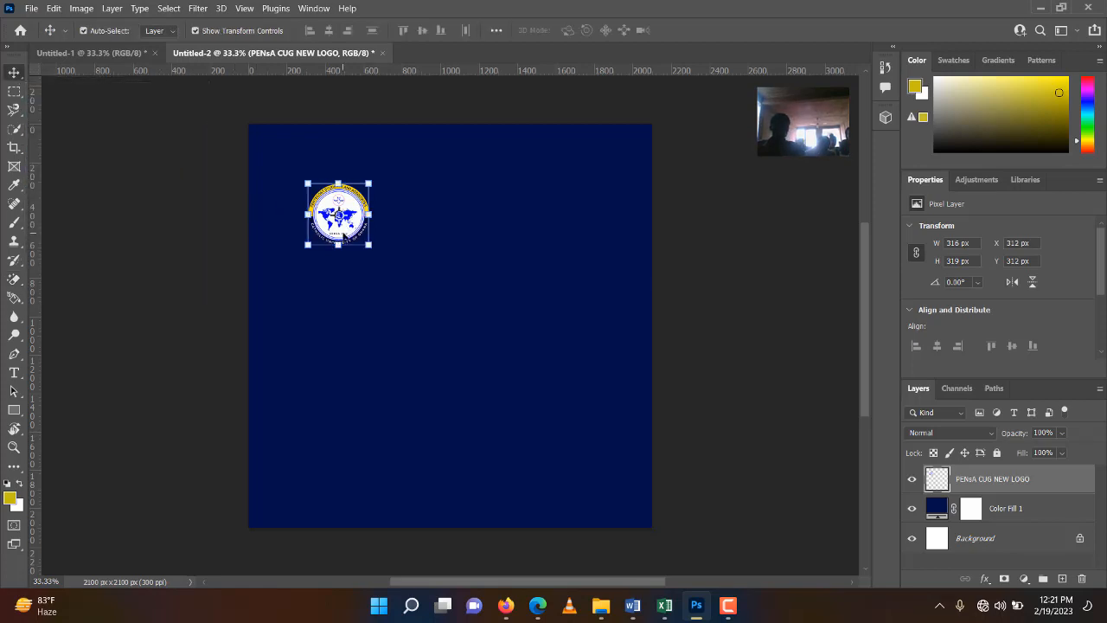
left_click_drag(343, 234, 402, 184)
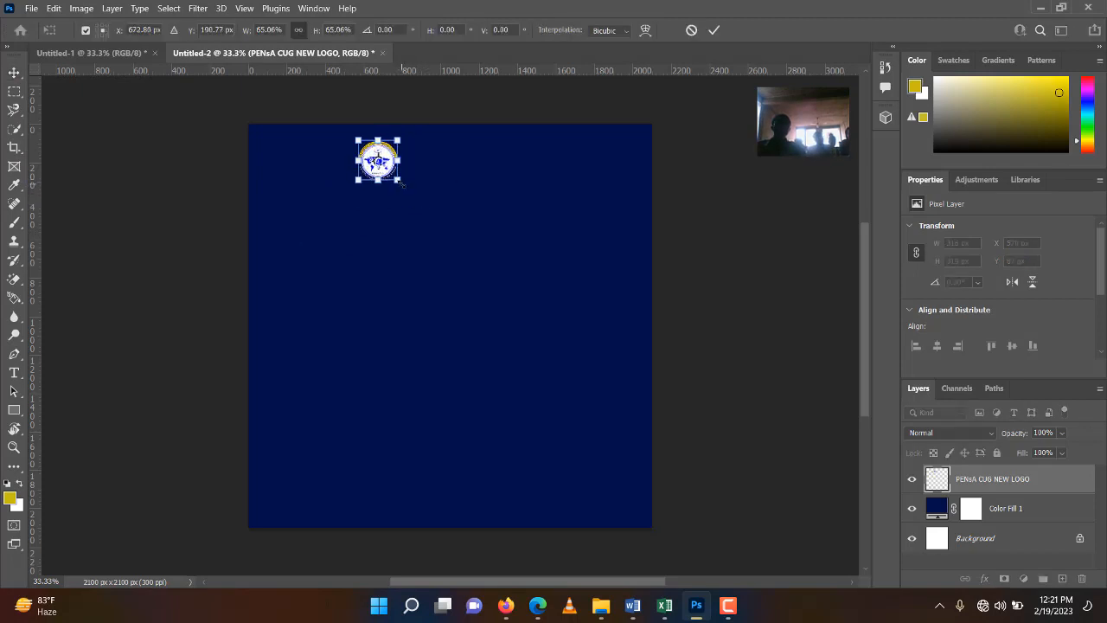
left_click(712, 31)
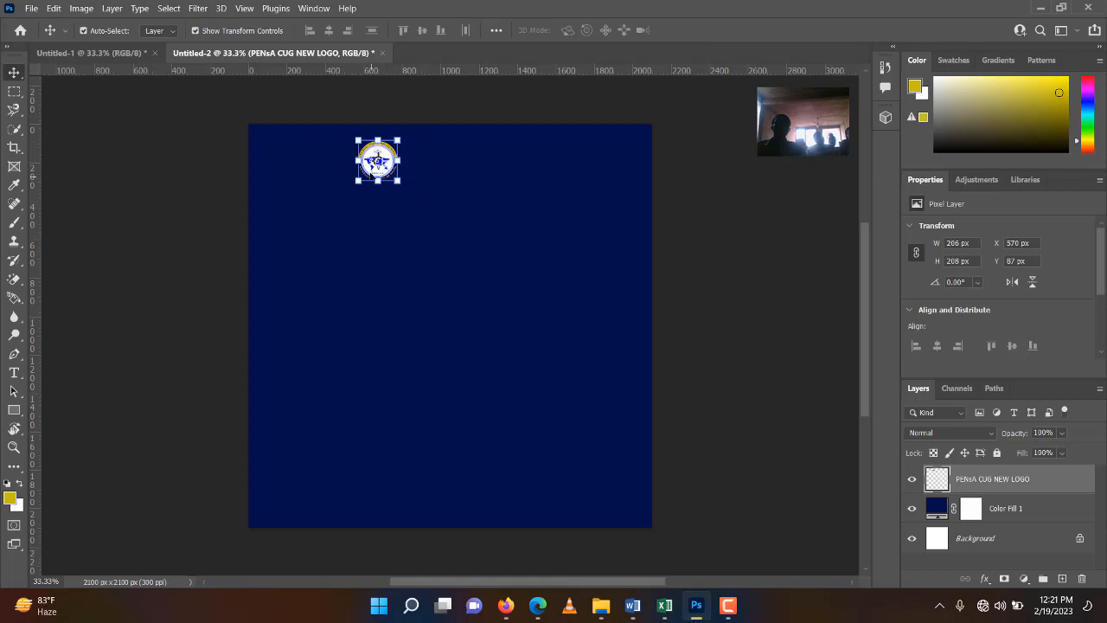
left_click_drag(366, 160, 377, 161)
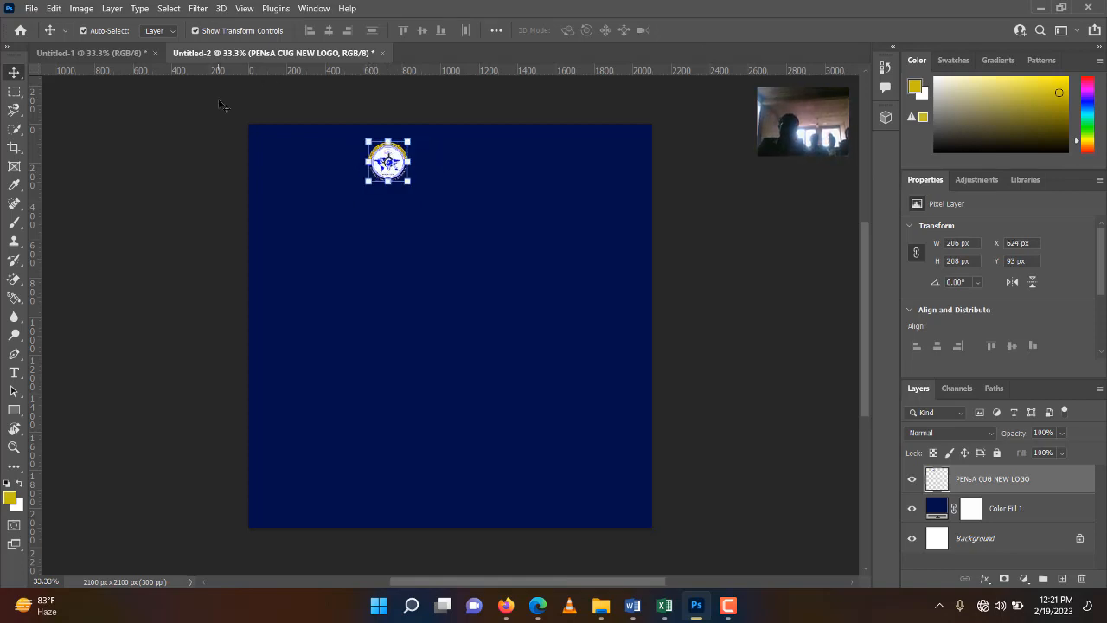
Step: Add the text "PENTECOST STUDENTS AND ASSOCIATES" near the middle of the canvas in yellow Montserrat Black, 10.6 pt
left_click(12, 373)
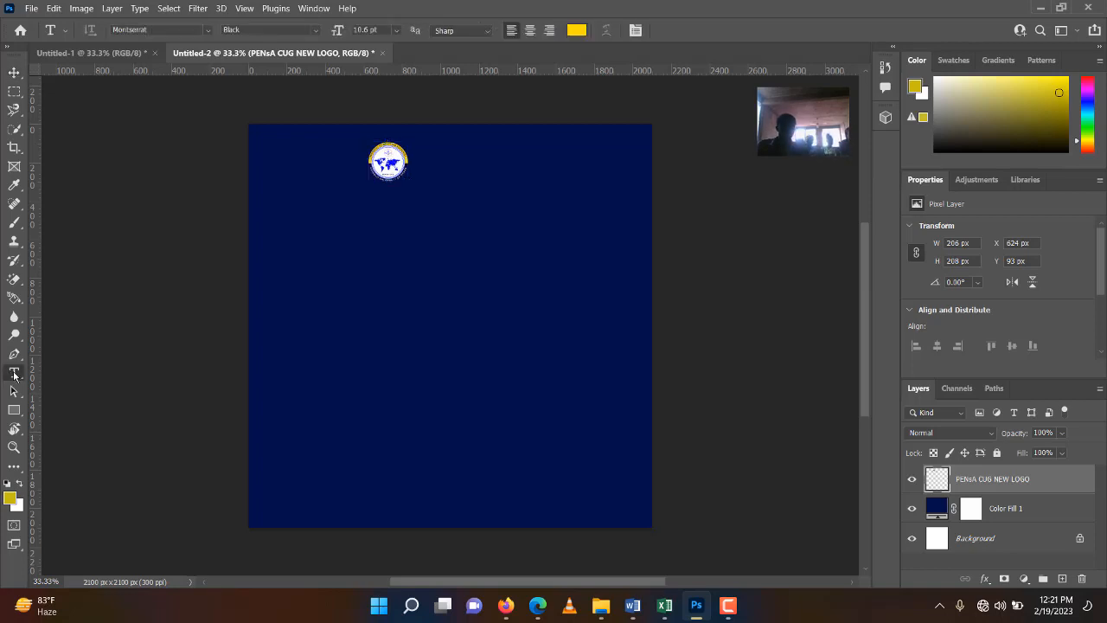
left_click(351, 314)
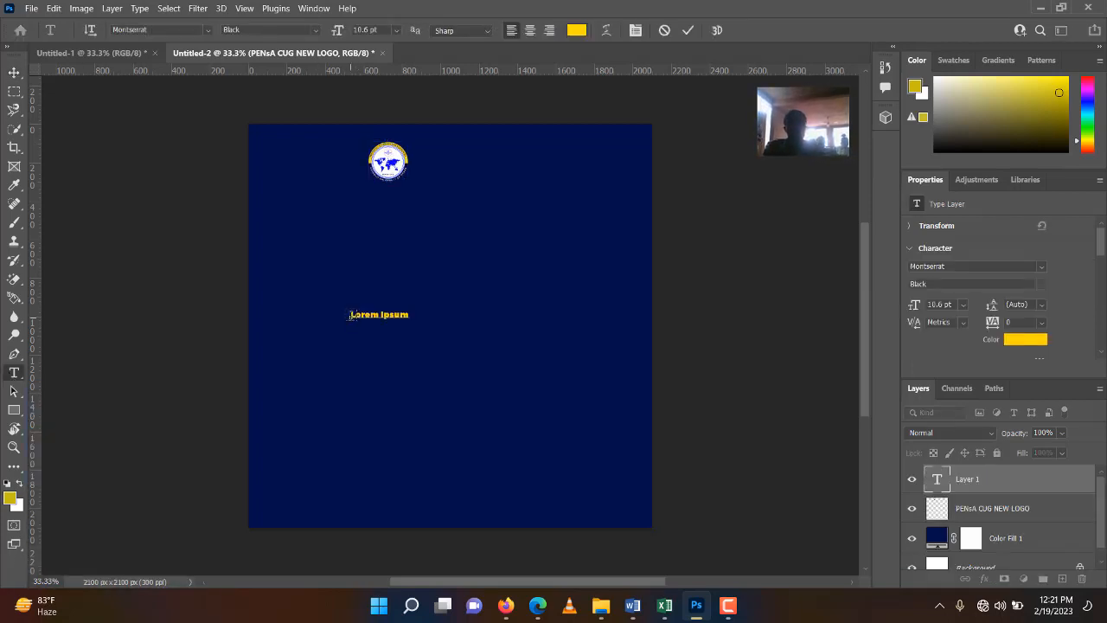
type("PEN")
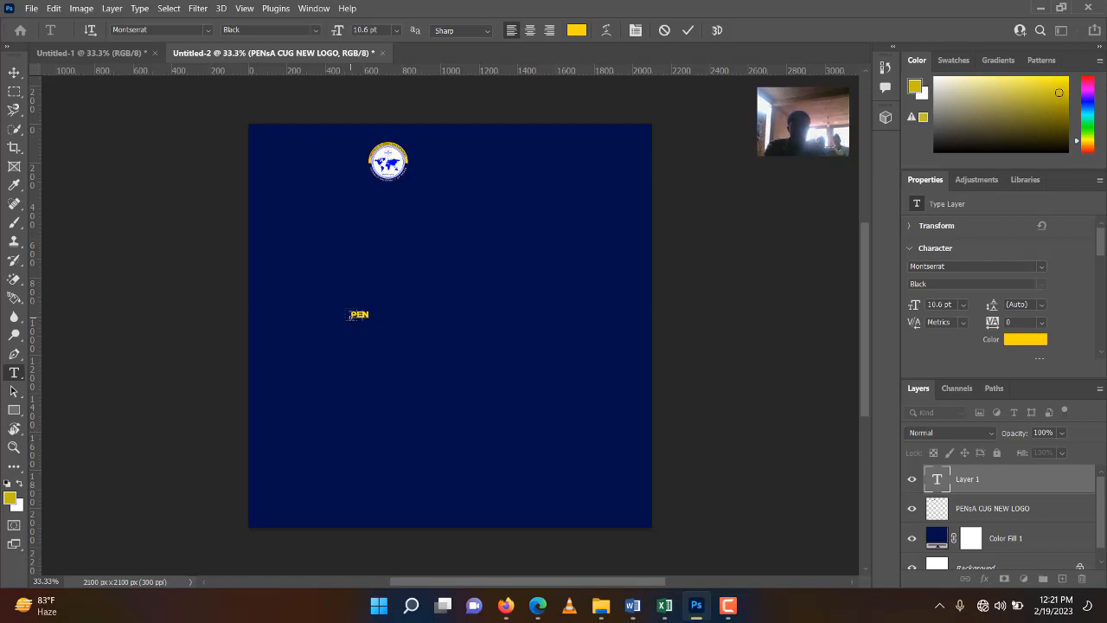
type("SEC")
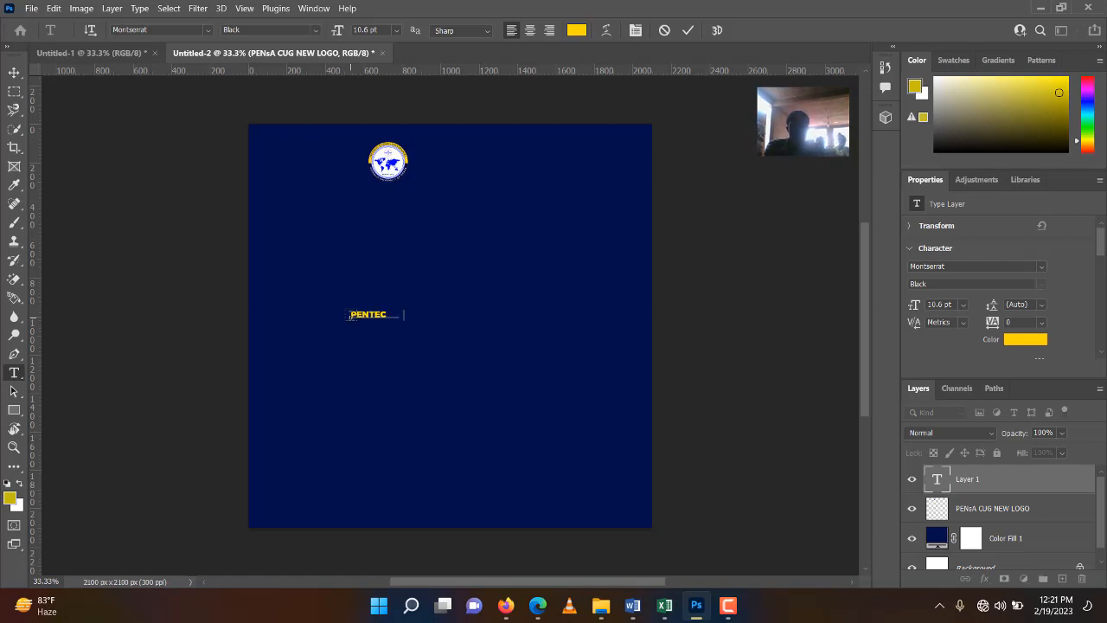
type("OST STUDENTS AND")
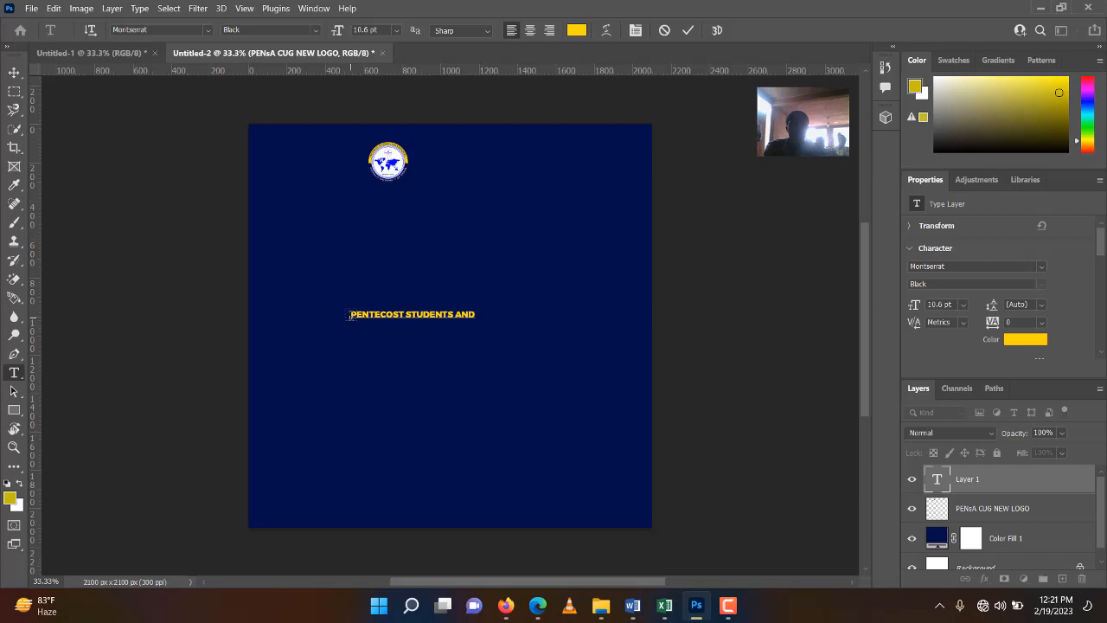
type(" ASSOCIATES")
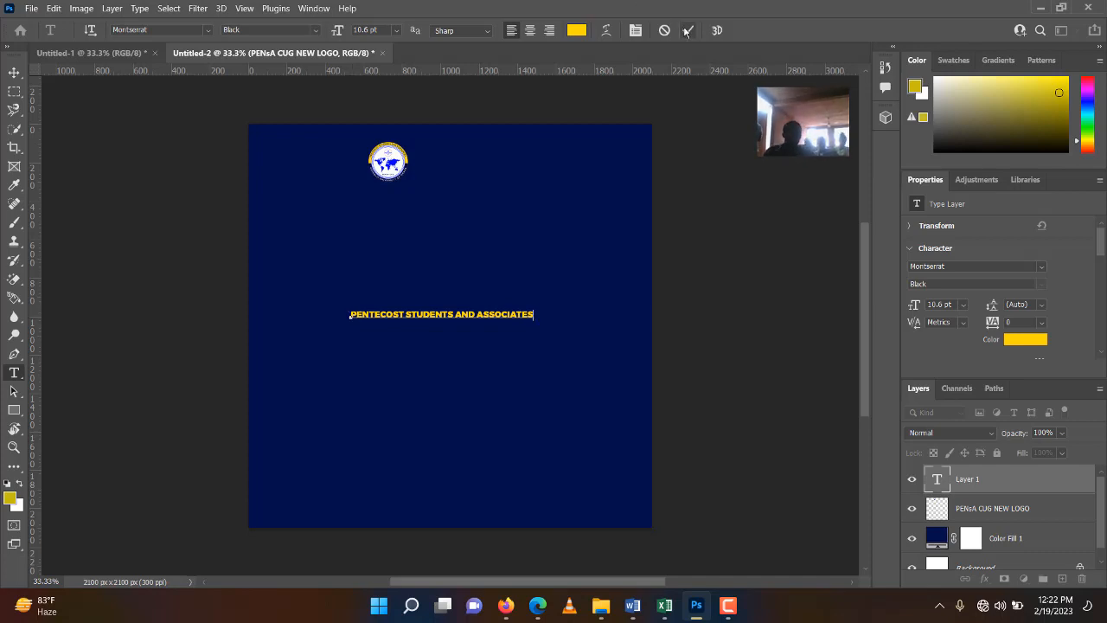
left_click(687, 31)
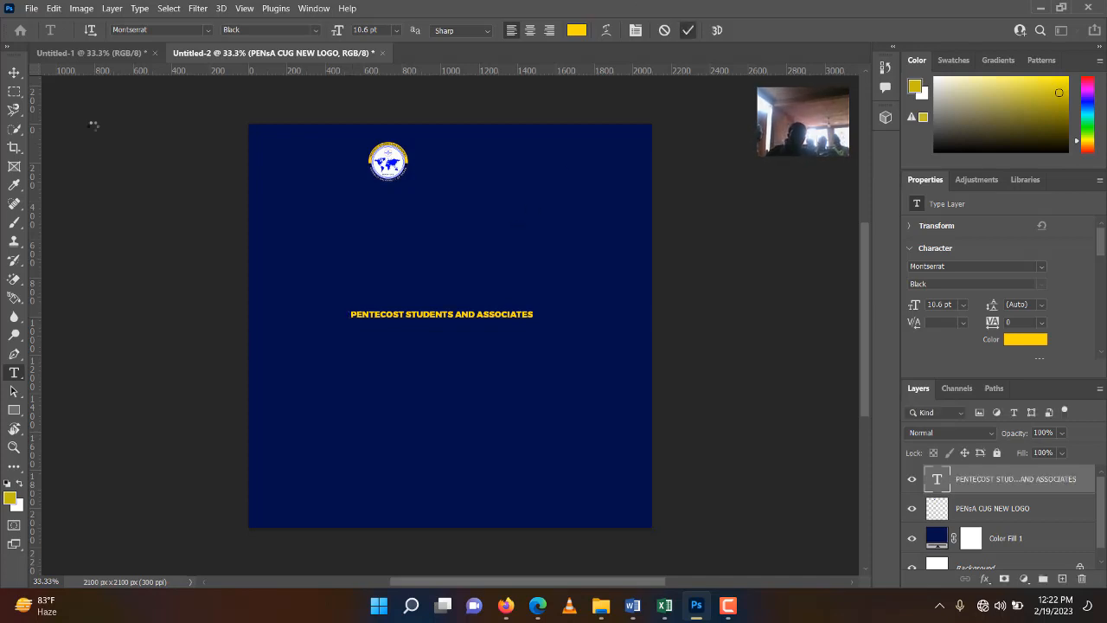
Step: Move the PENTECOST STUDENTS AND ASSOCIATES heading up beside the logo, near the canvas's upper edge
left_click(13, 72)
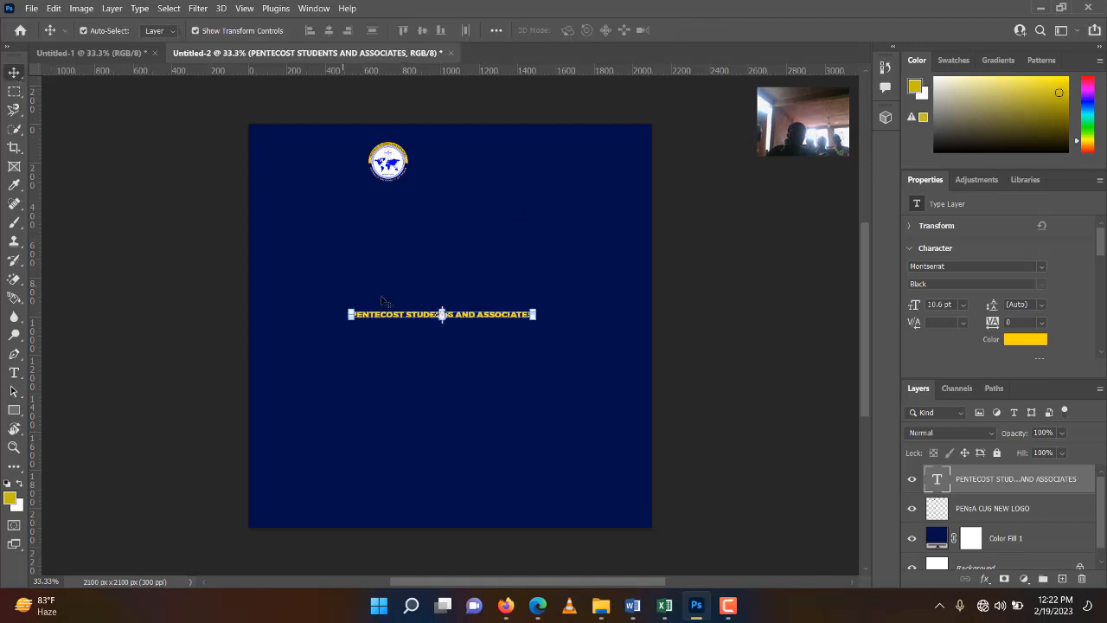
left_click_drag(400, 317, 470, 159)
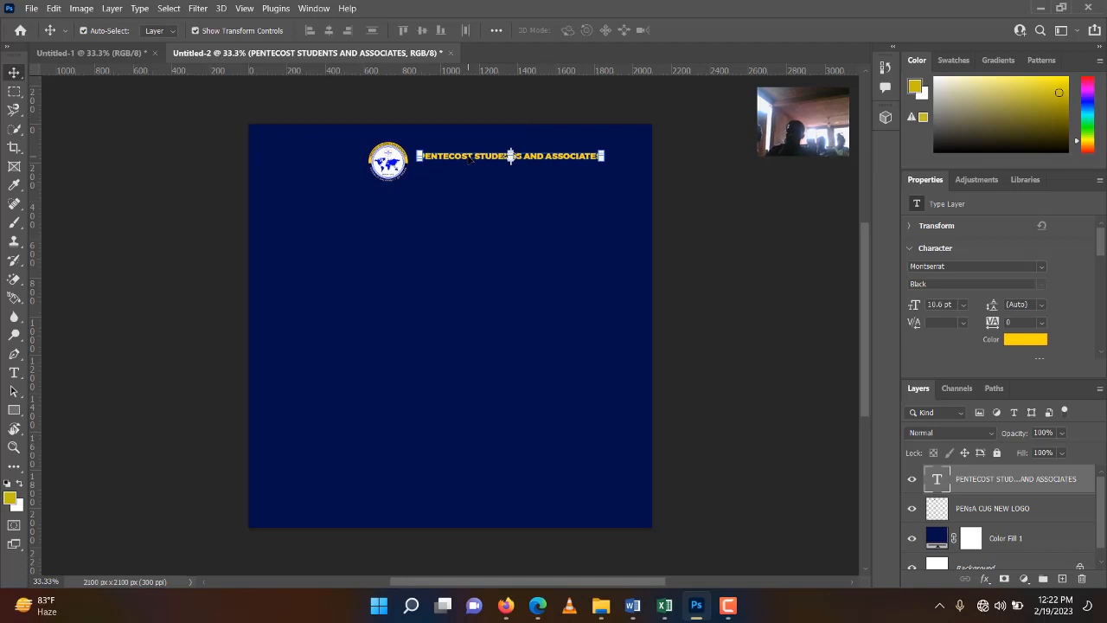
Step: Add a separate text line "CATHOLIC UNIVERSITY OF GHANA" below the heading in Montserrat Black, 10.6 pt
left_click(15, 378)
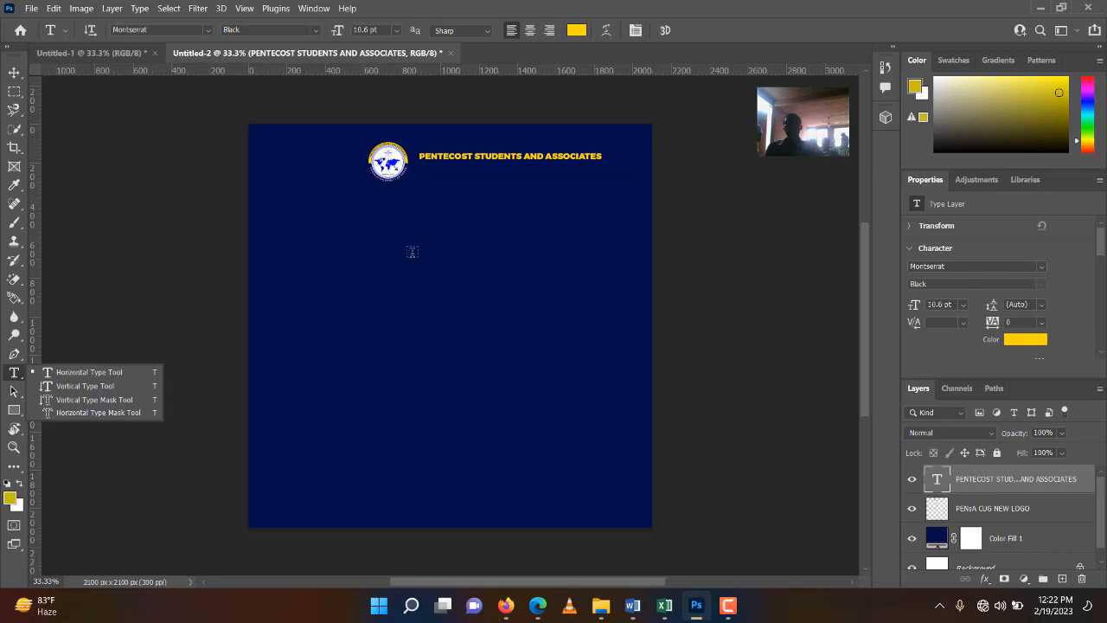
left_click(413, 251)
left_click(412, 252)
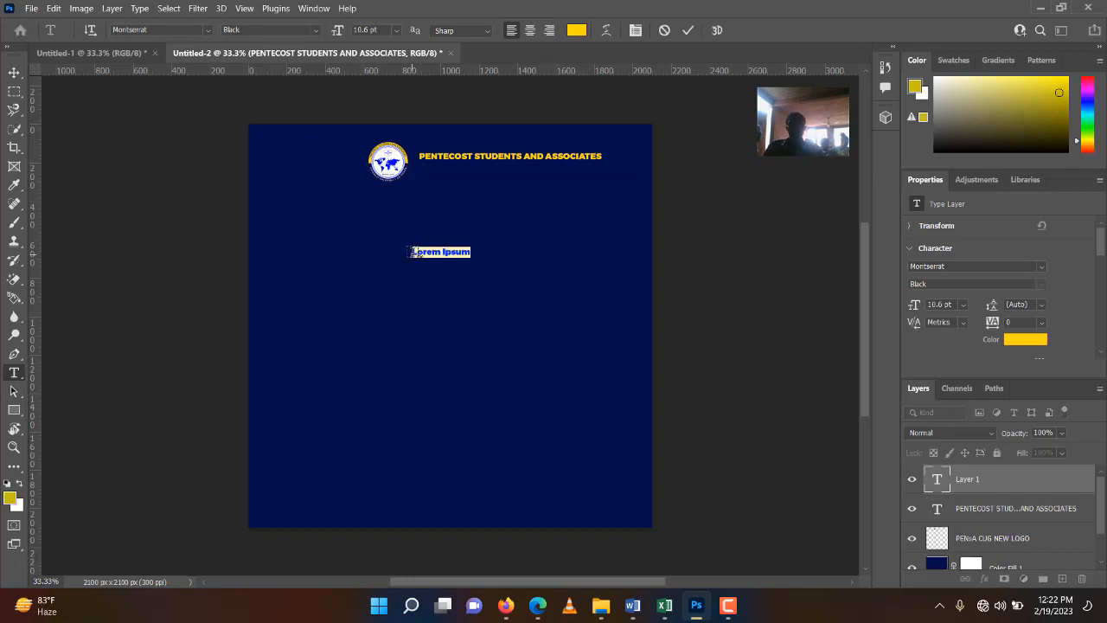
left_click(413, 252)
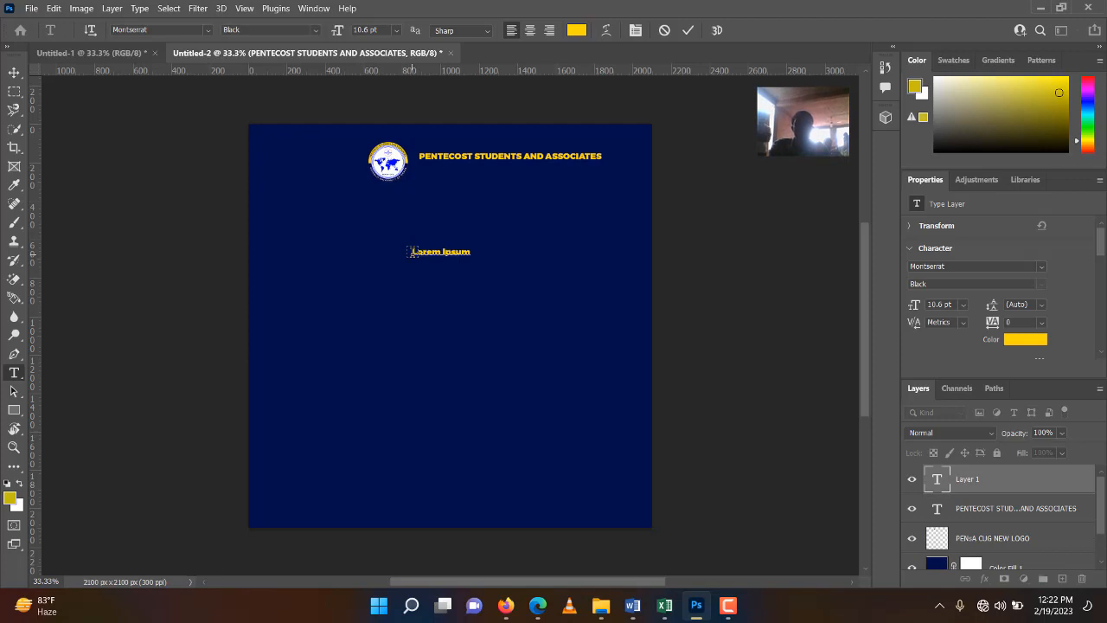
type("CATHOLIC UNIVER")
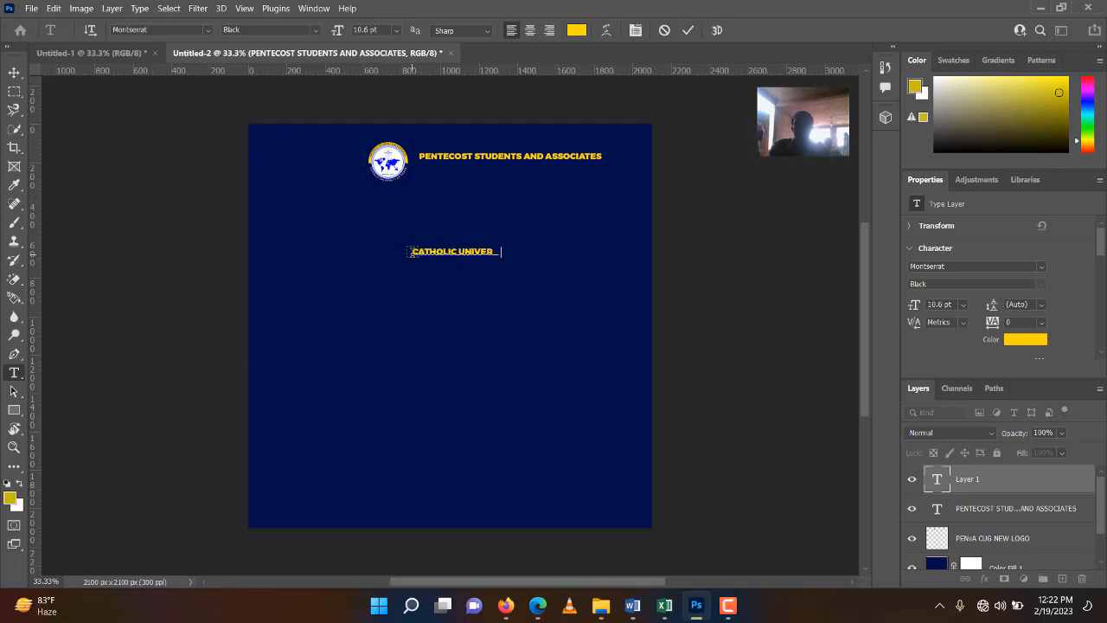
type("SITY OG A")
type("F GHAN")
type("A")
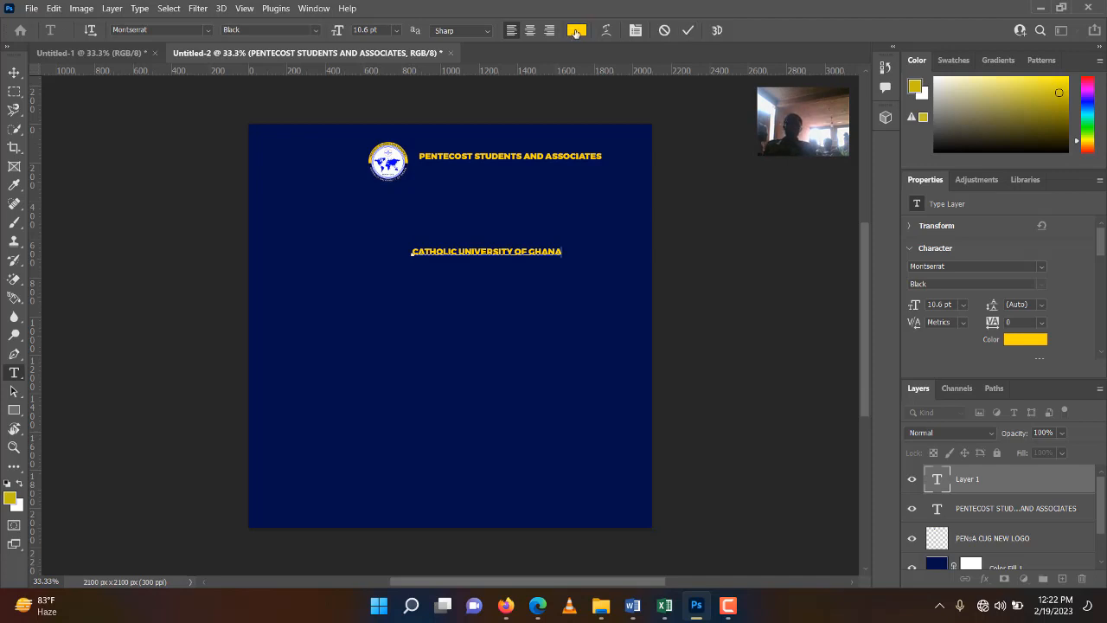
Step: Change the colour of the CATHOLIC UNIVERSITY OF GHANA text to white, ffffff
key("ctrl+a")
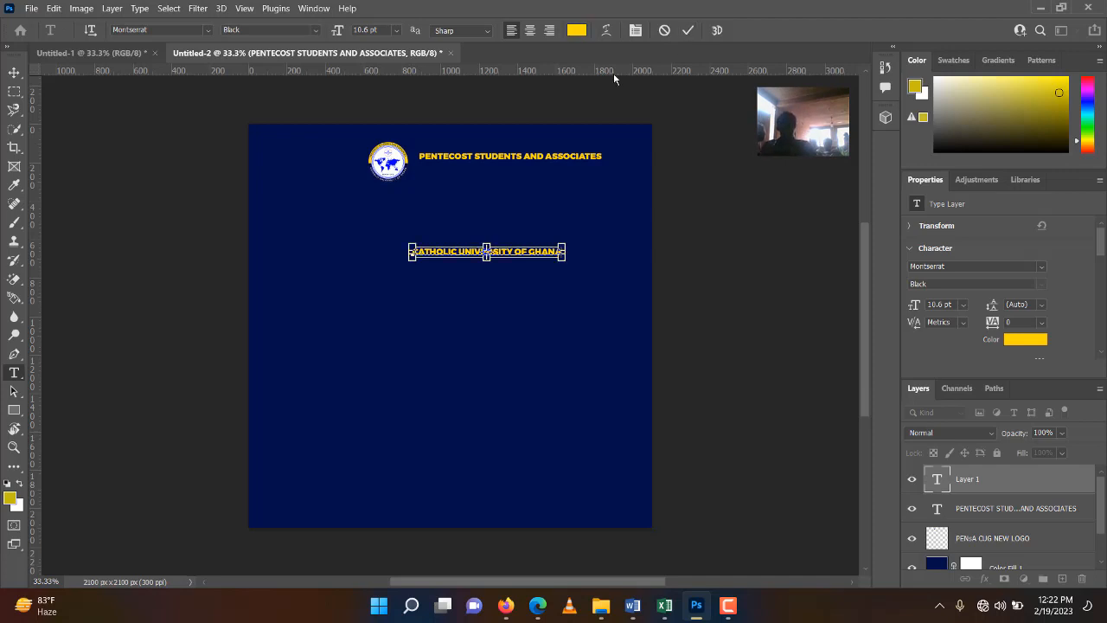
left_click(573, 31)
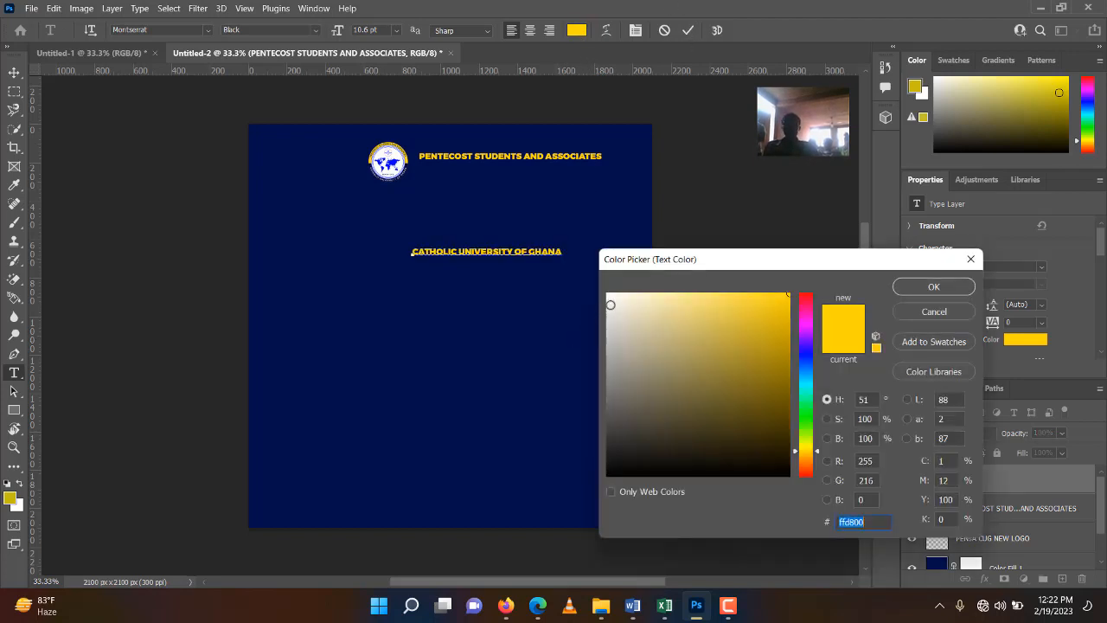
left_click_drag(611, 304, 606, 293)
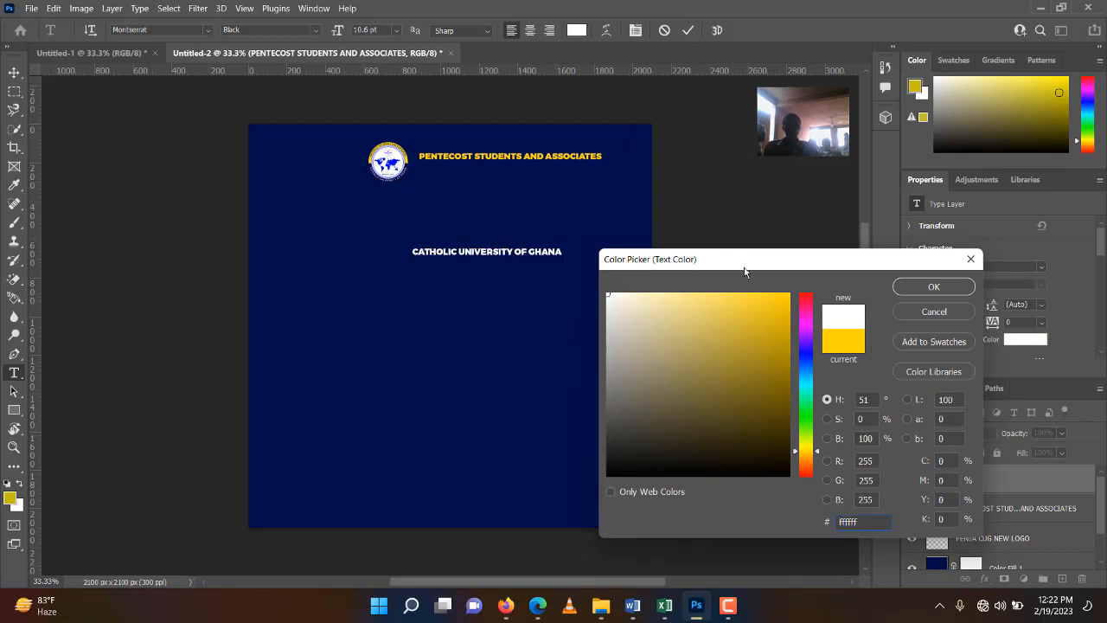
left_click(908, 286)
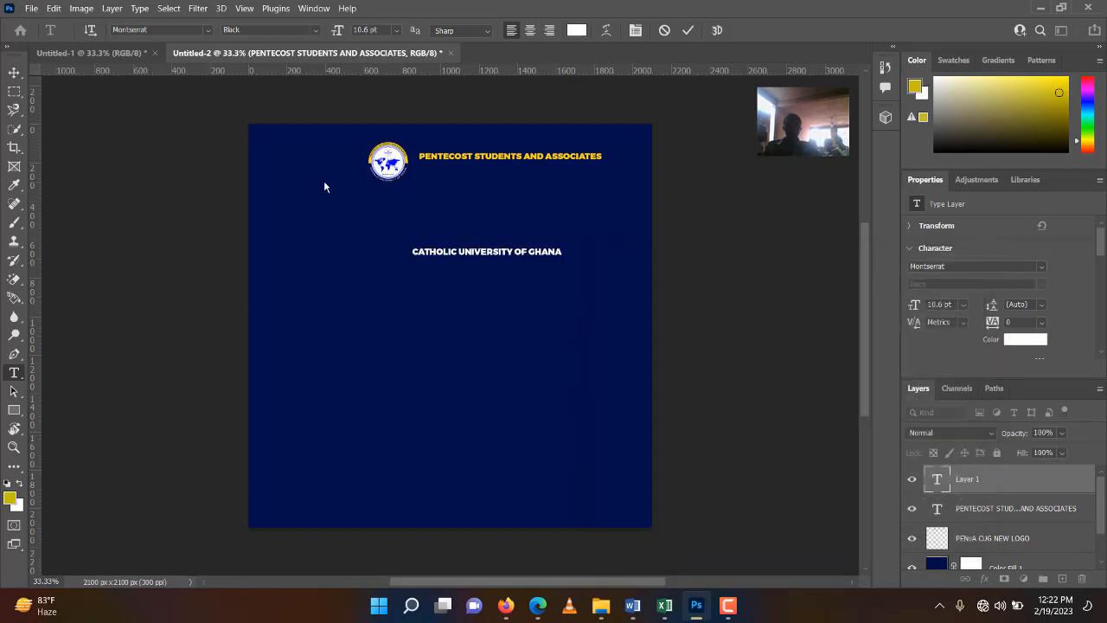
Step: Move the CATHOLIC UNIVERSITY OF GHANA line directly beneath the yellow heading, aligned with its left edge
left_click(14, 74)
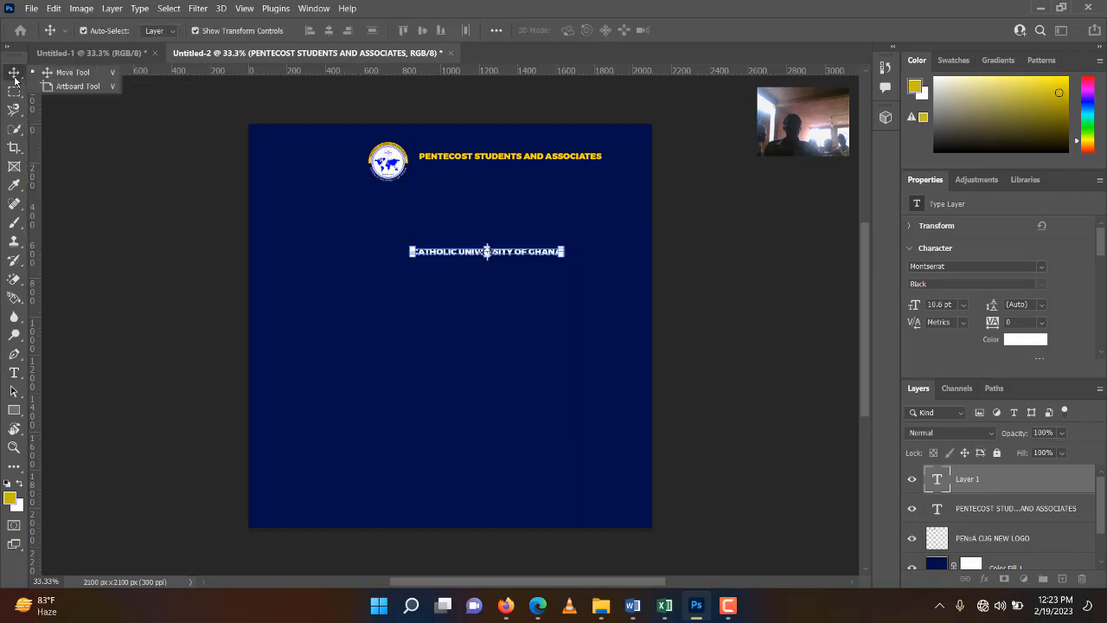
left_click(449, 254)
left_click_drag(449, 253, 459, 172)
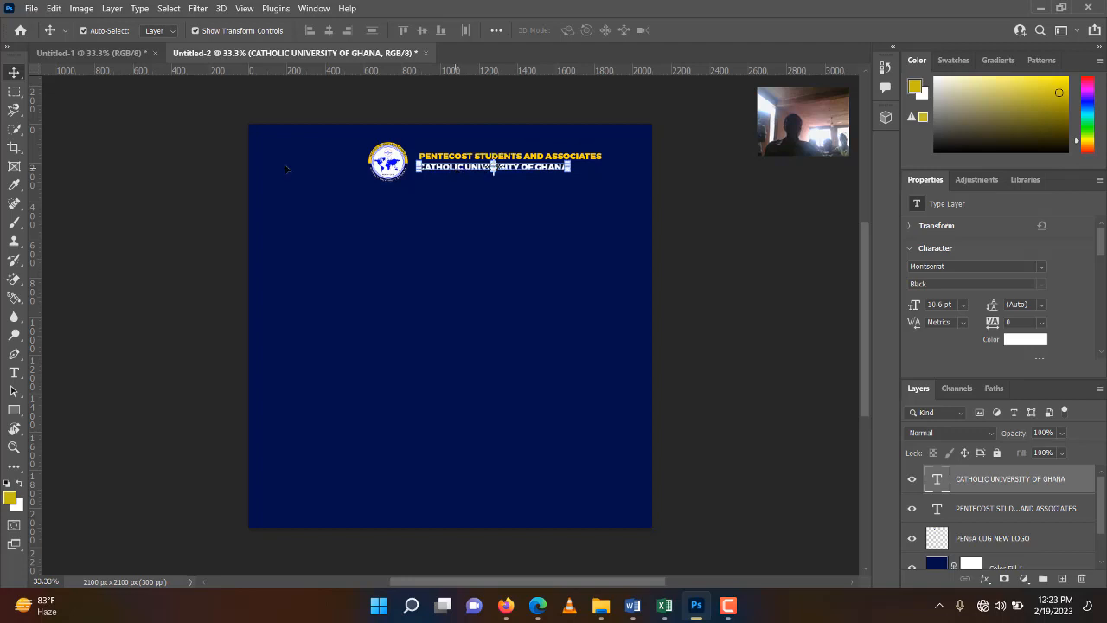
Step: Add the text "PRESENTS" below the heading lines in white Montserrat Black, 10.6 pt
left_click(16, 373)
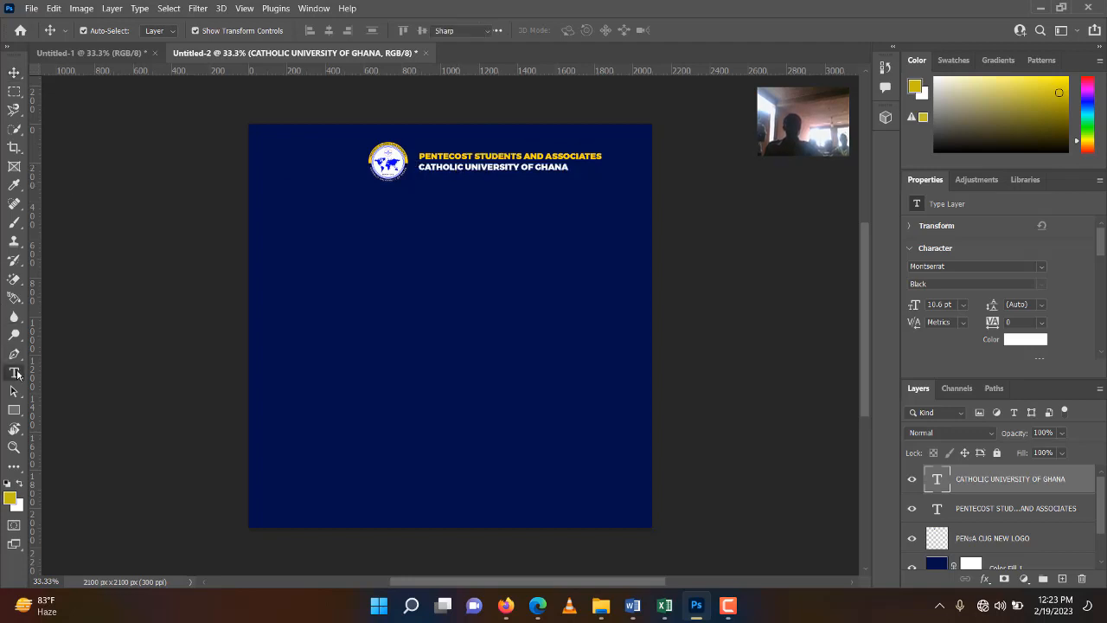
left_click(413, 255)
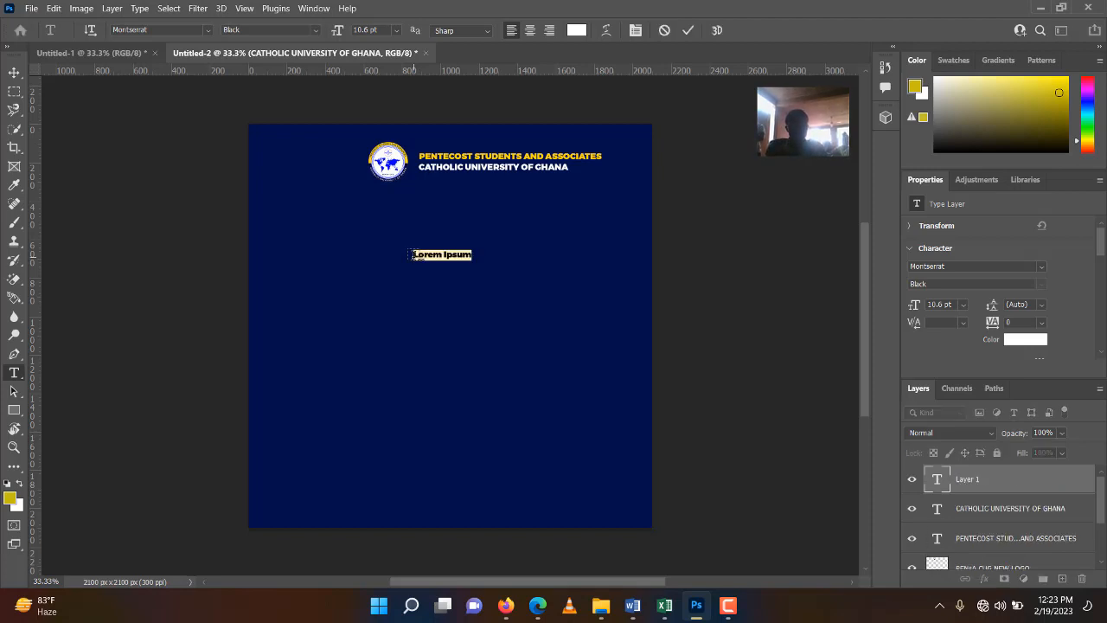
type("PRESENTS")
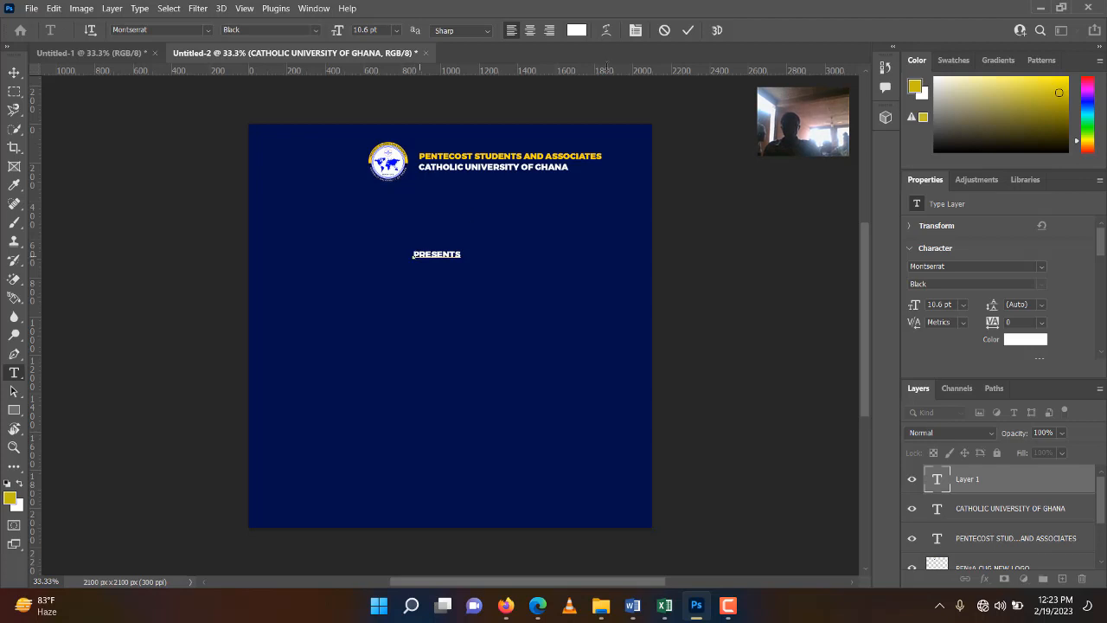
left_click(687, 30)
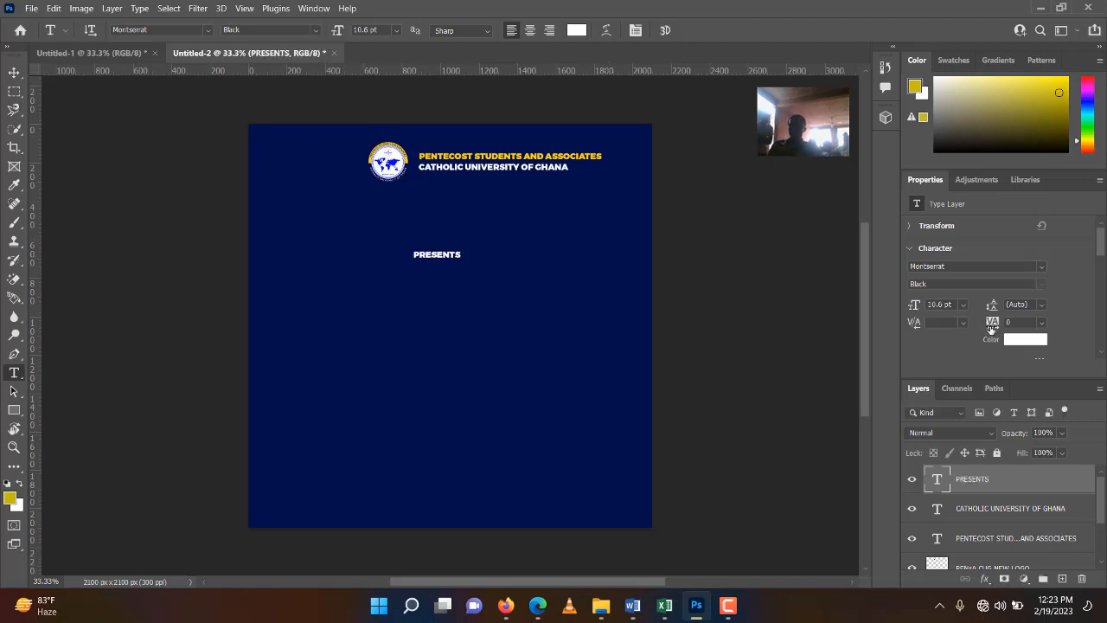
Step: Set the tracking of the PRESENTS text to 2000
left_click_drag(996, 325, 1001, 326)
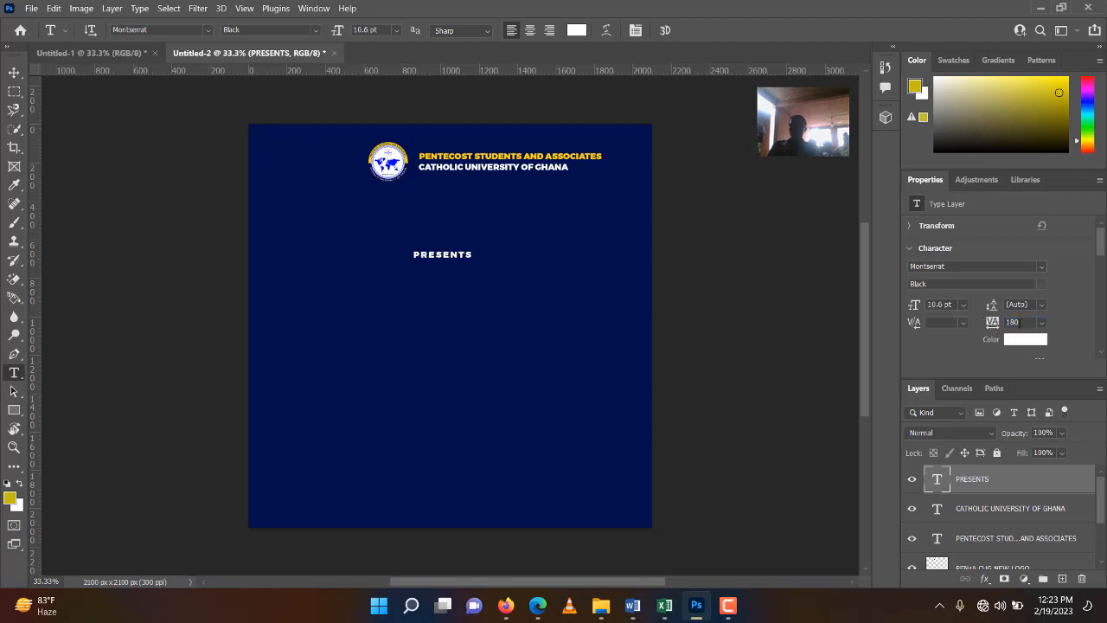
key("BackSpace")
key("BackSpace")
key("BackSpace")
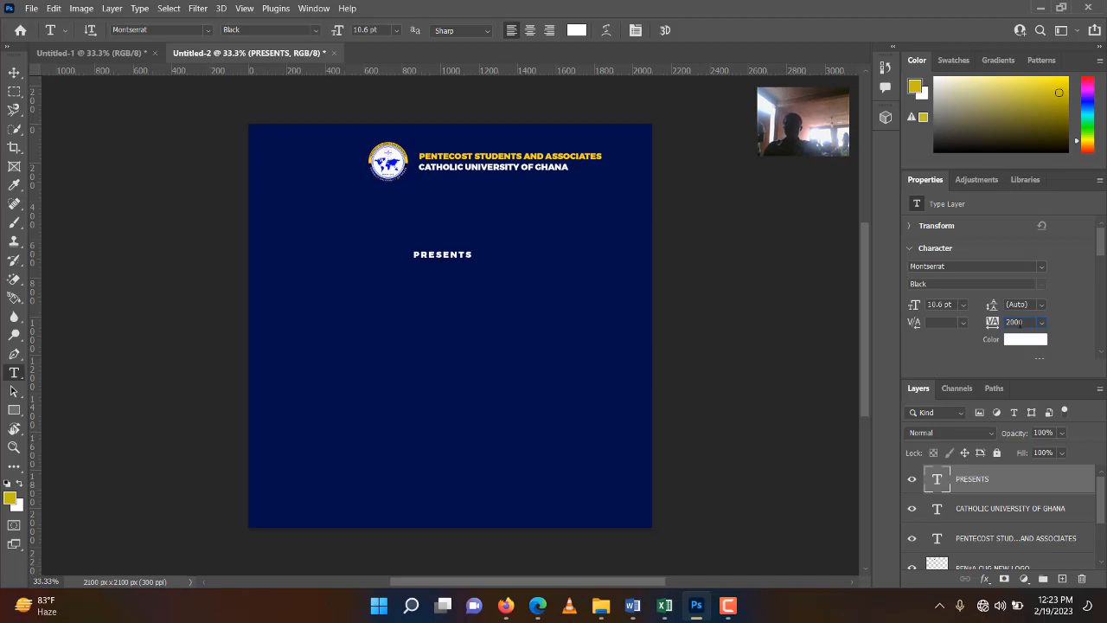
type("2000")
key("Return")
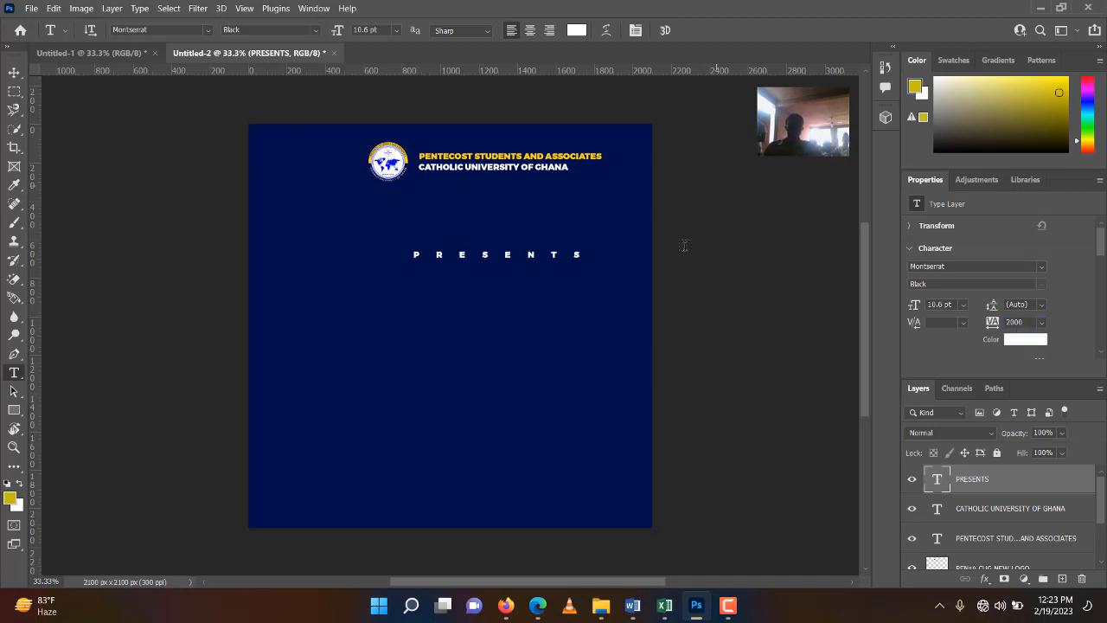
Step: Move the PRESENTS line beneath CATHOLIC UNIVERSITY OF GHANA and nudge the logo to about X 615 px, Y 114 px
left_click(16, 72)
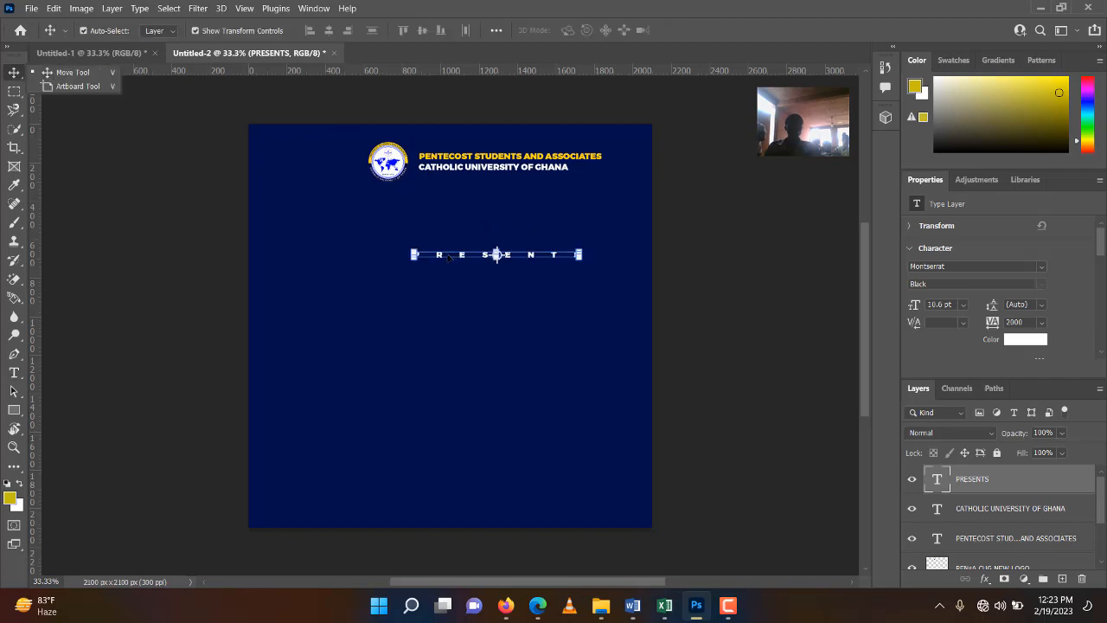
left_click_drag(450, 256, 393, 170)
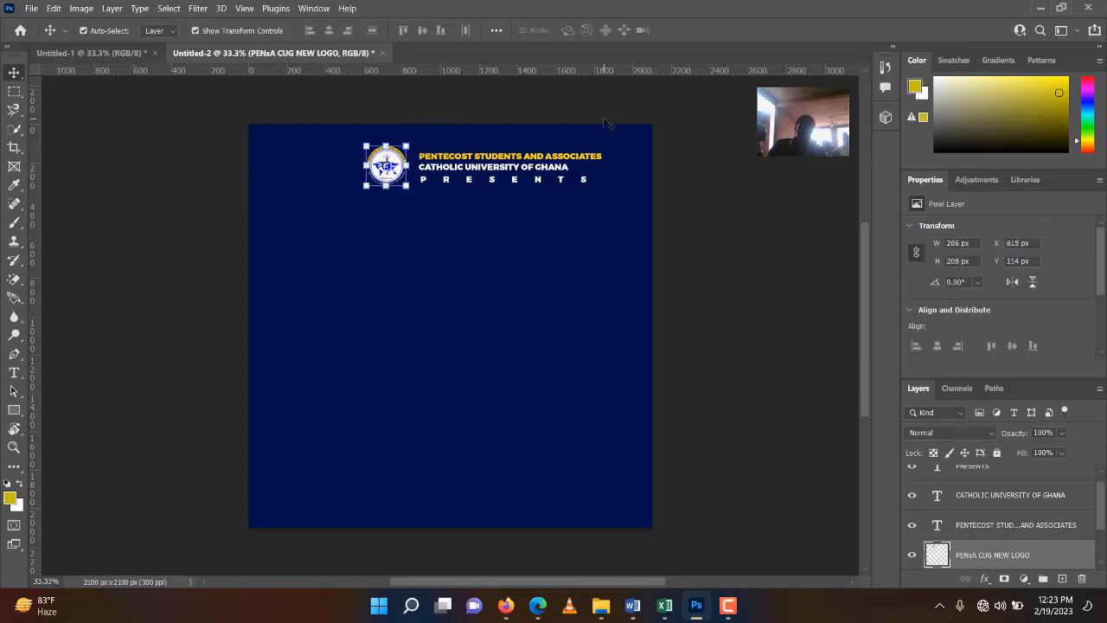
Step: Move the logo left, away from the heading lines, to about X 498 px, Y 108 px
left_click_drag(603, 119, 660, 205)
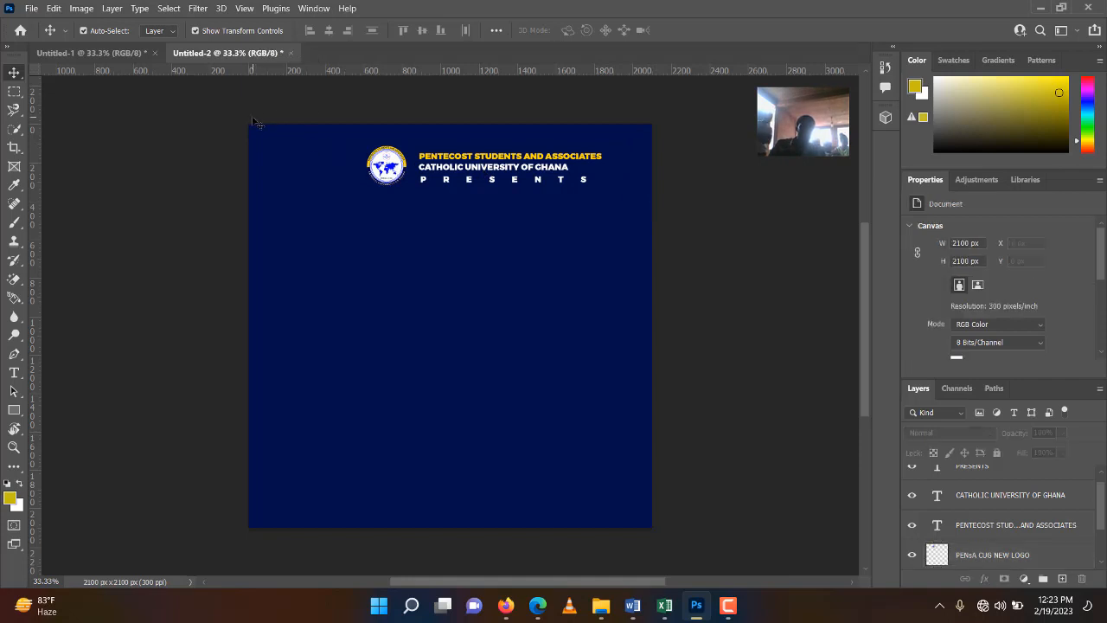
left_click_drag(252, 117, 366, 250)
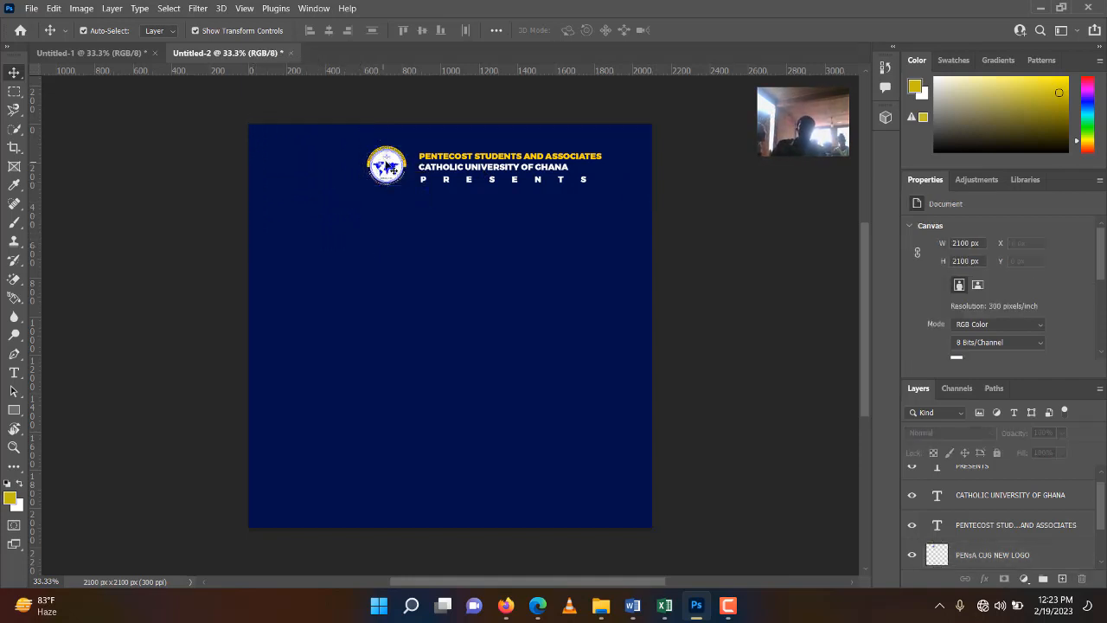
left_click(389, 169)
left_click_drag(389, 168, 365, 163)
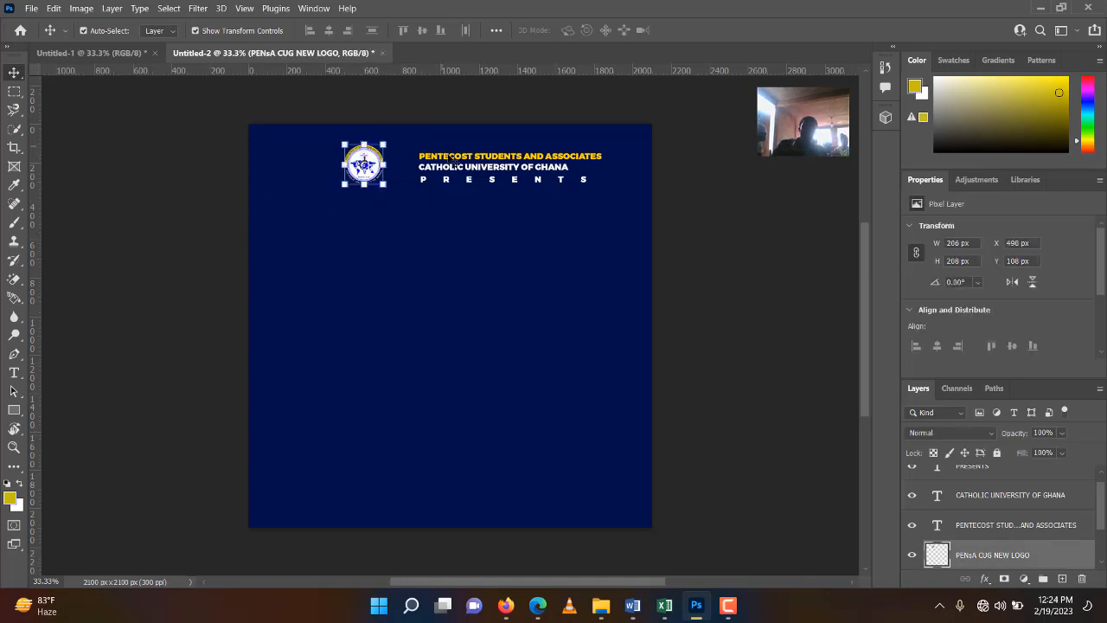
Step: Shift the three heading lines left with their left edges aligned, and nudge the logo toward them to about X 522 px, Y 110 px
left_click_drag(455, 159, 428, 153)
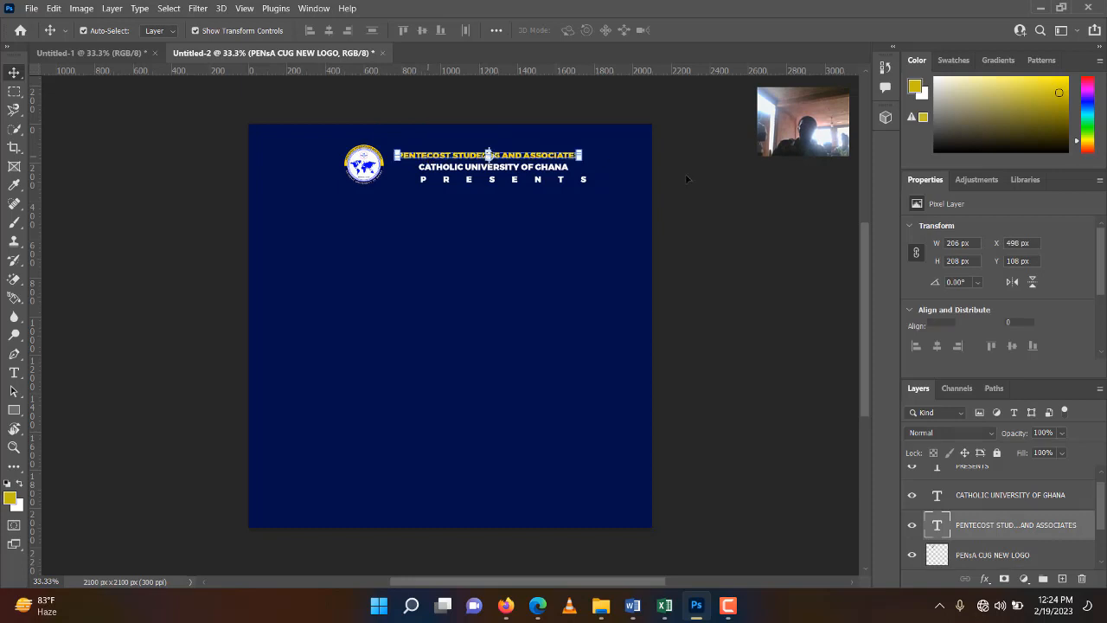
left_click_drag(558, 176, 531, 173)
left_click(581, 179)
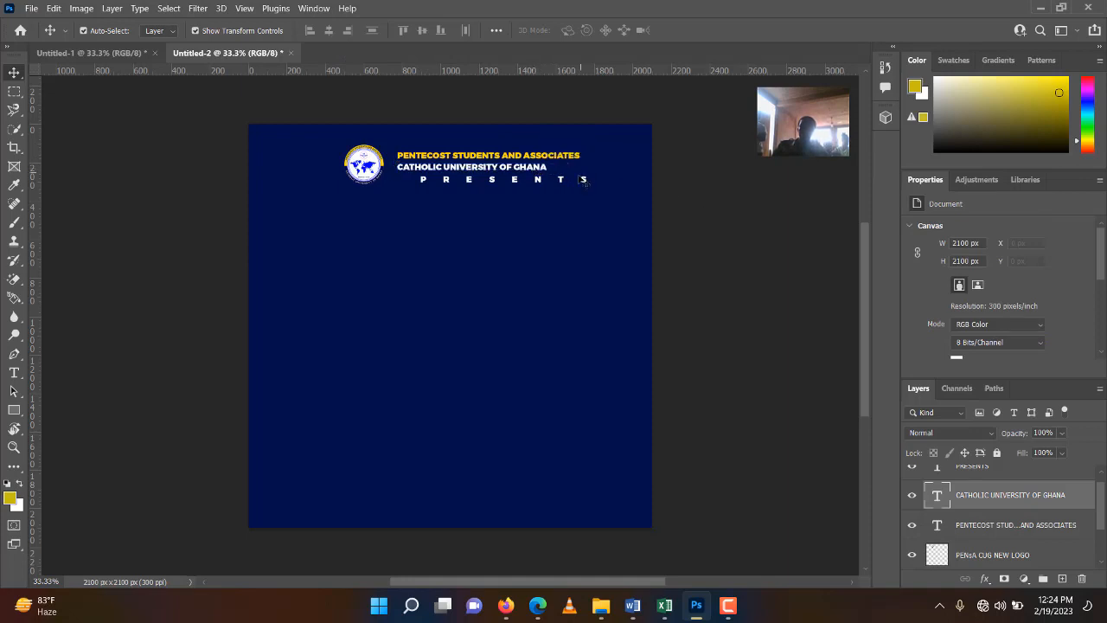
left_click_drag(574, 182, 554, 182)
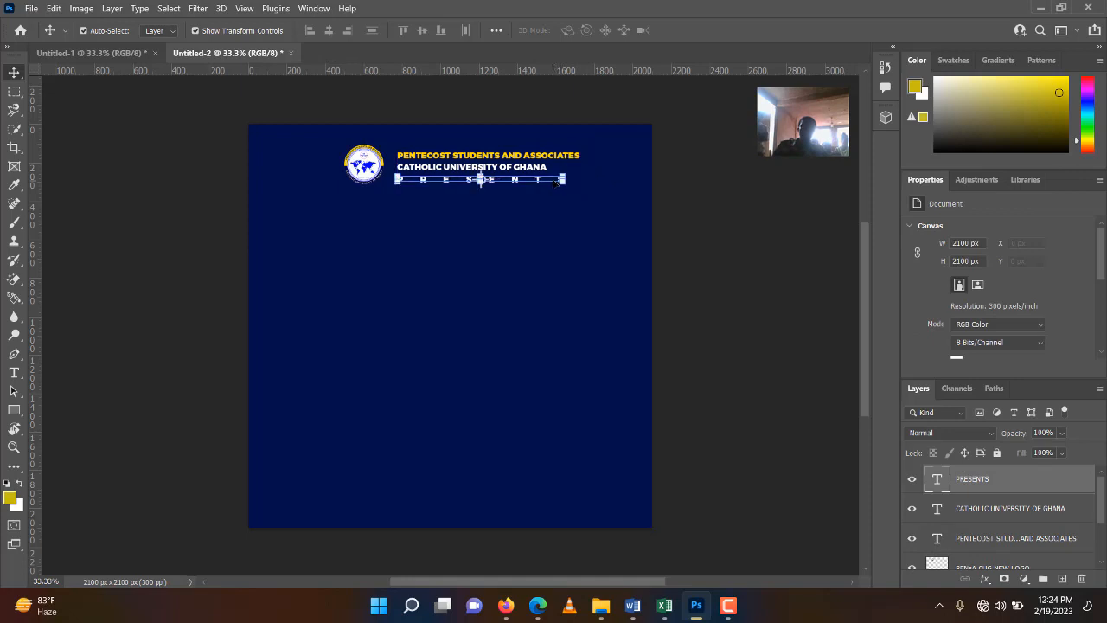
left_click(174, 171)
mouse_move(364, 146)
left_mouse_down()
mouse_move(377, 147)
mouse_move(366, 146)
left_mouse_up()
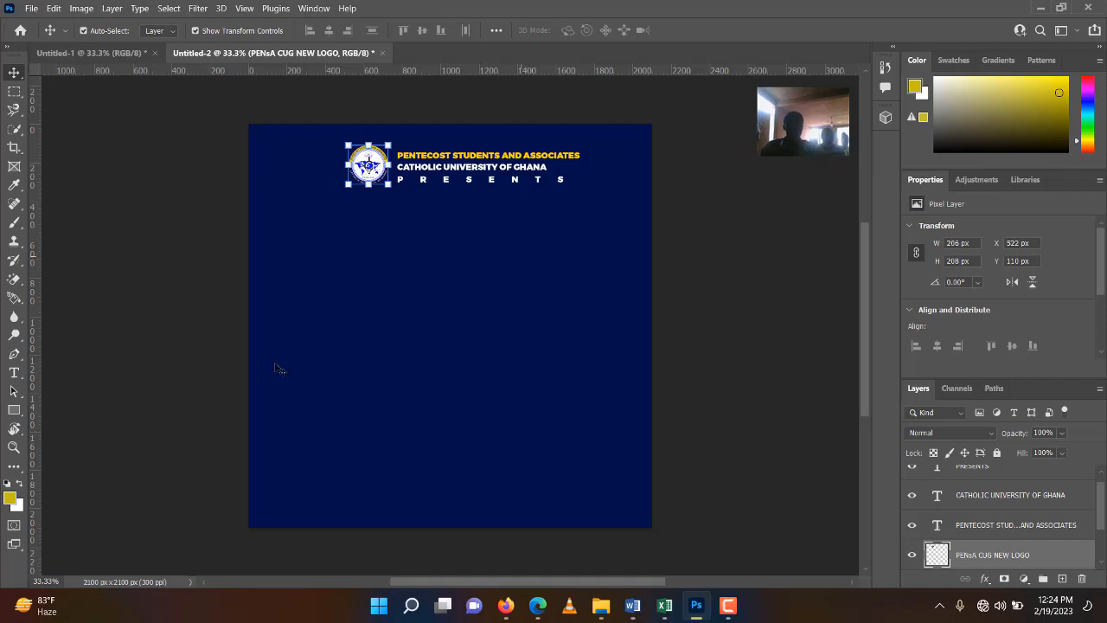
Step: Add the text "MEGA" below the header in white Montserrat Black, 10.6 pt
left_click(13, 373)
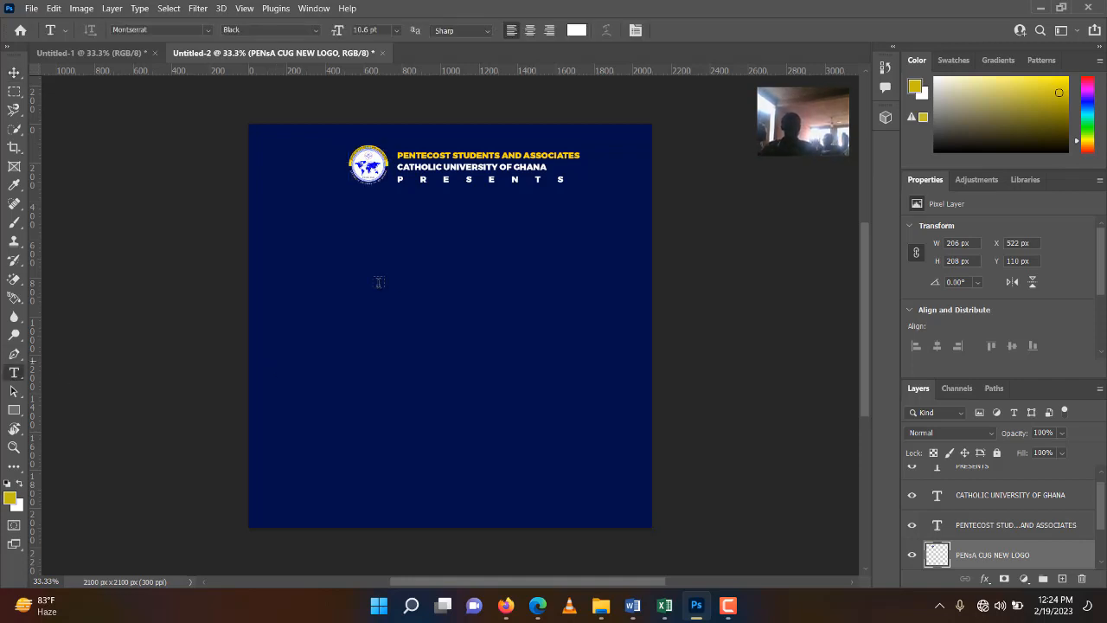
left_click(370, 267)
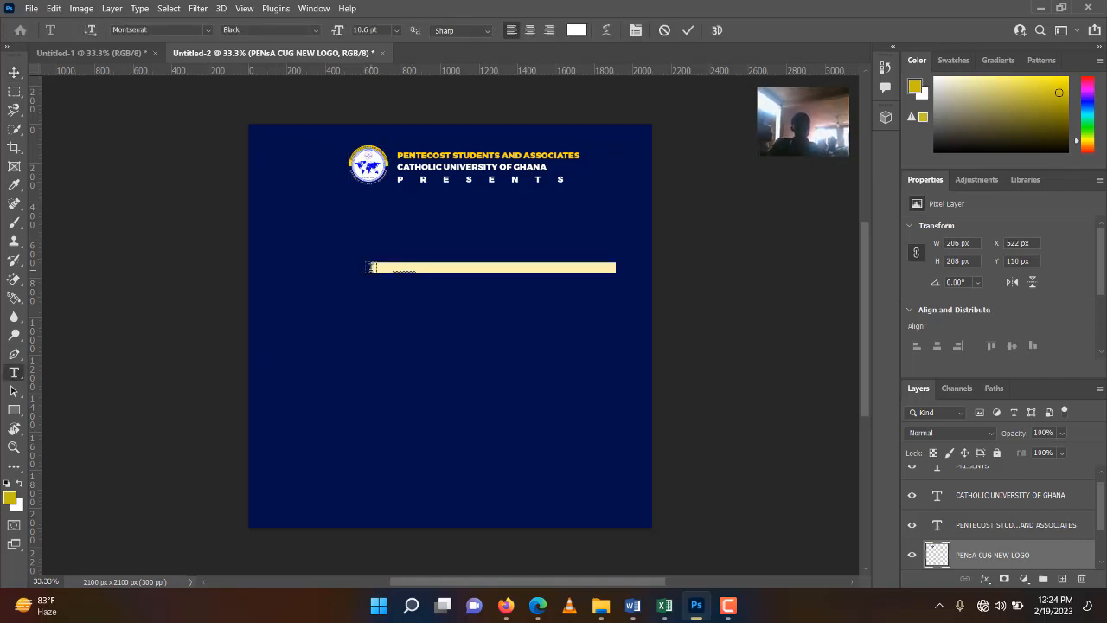
type("ME")
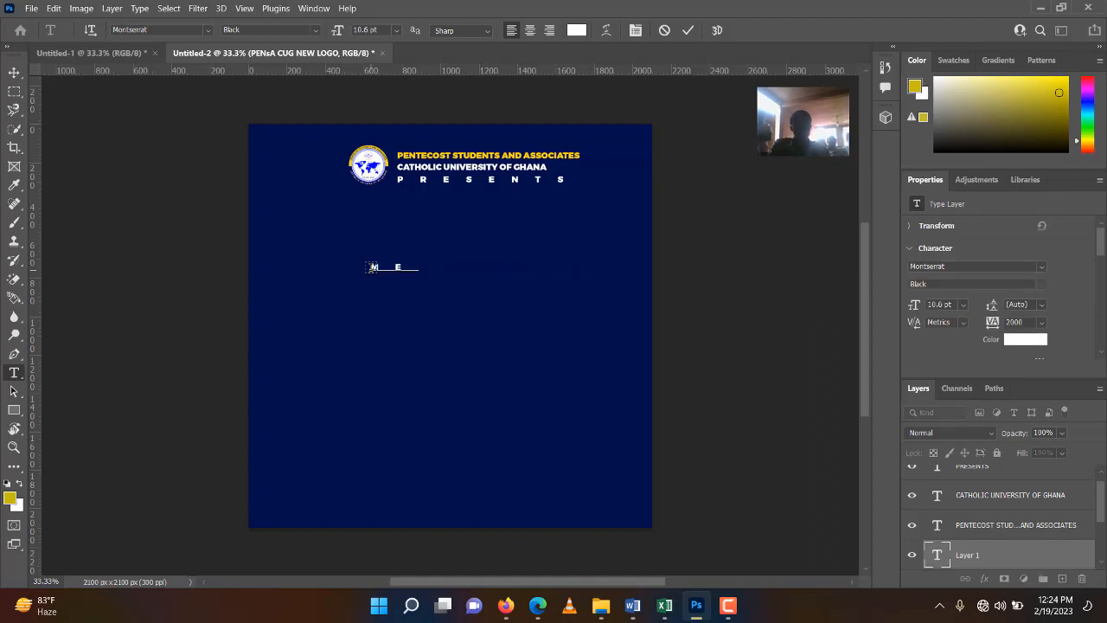
type("GA")
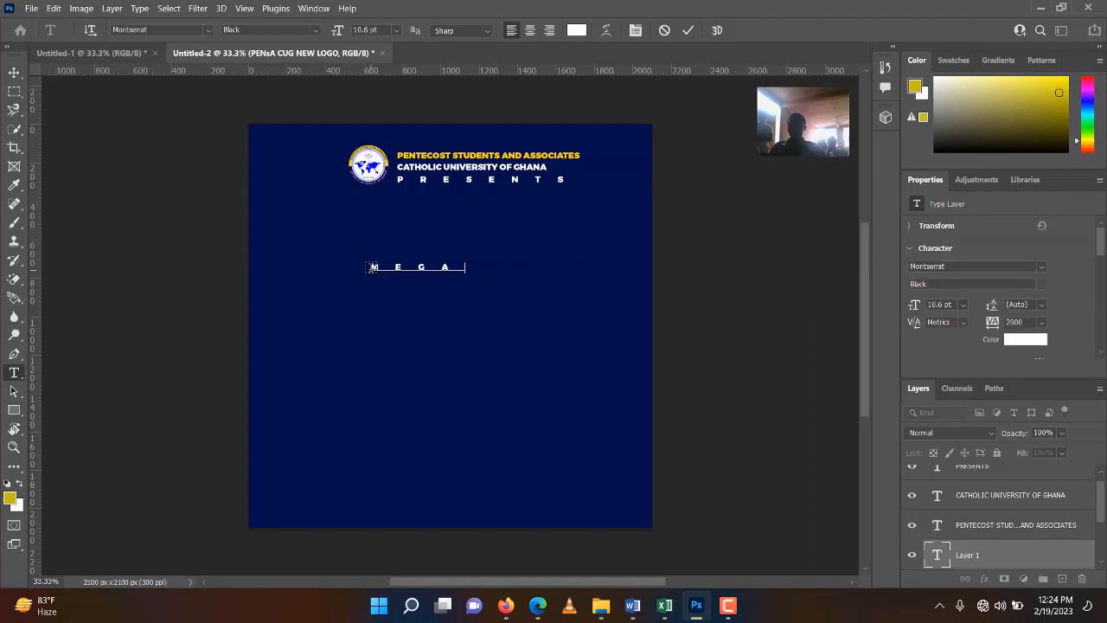
left_click(692, 31)
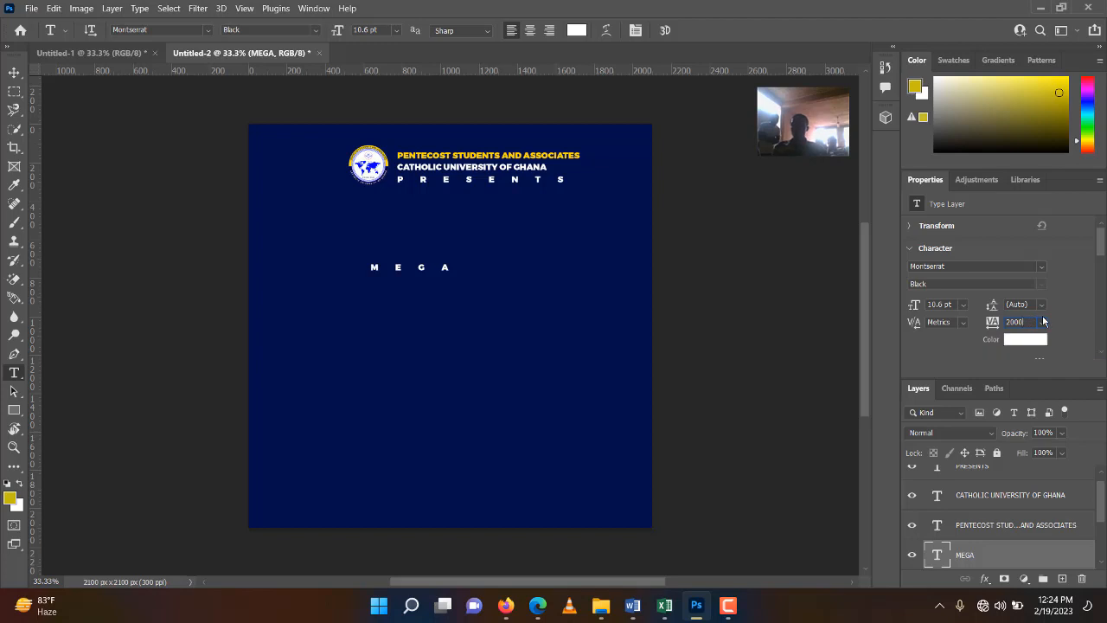
Step: Reset the MEGA text's tracking to 0 and enlarge it to about 94.7 pt, placed beneath the header and spanning its width
left_click(1043, 323)
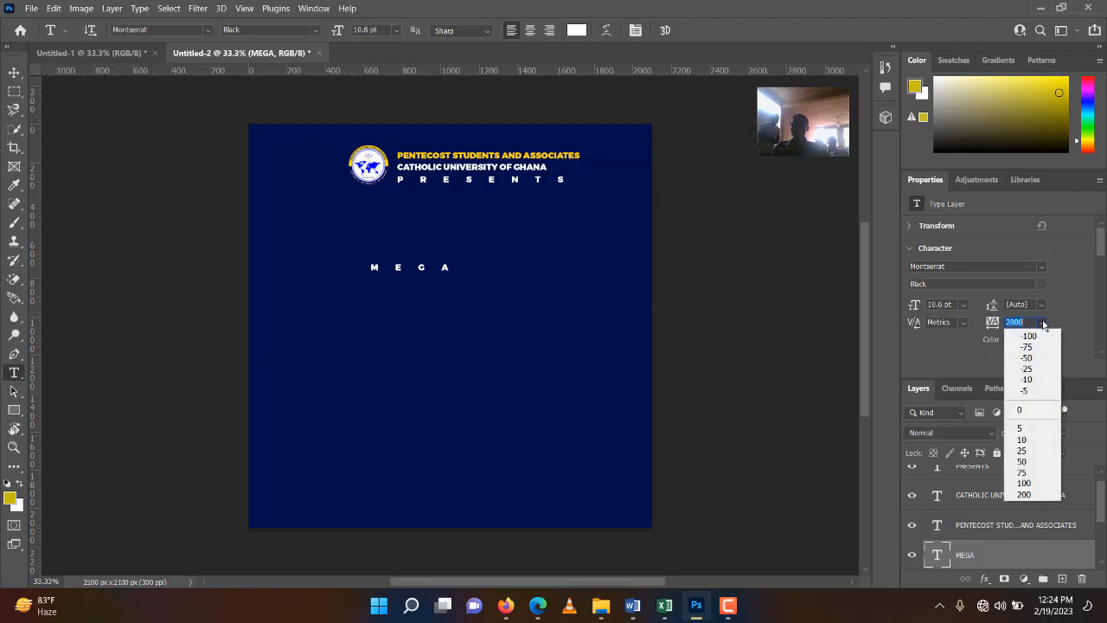
left_click(1023, 409)
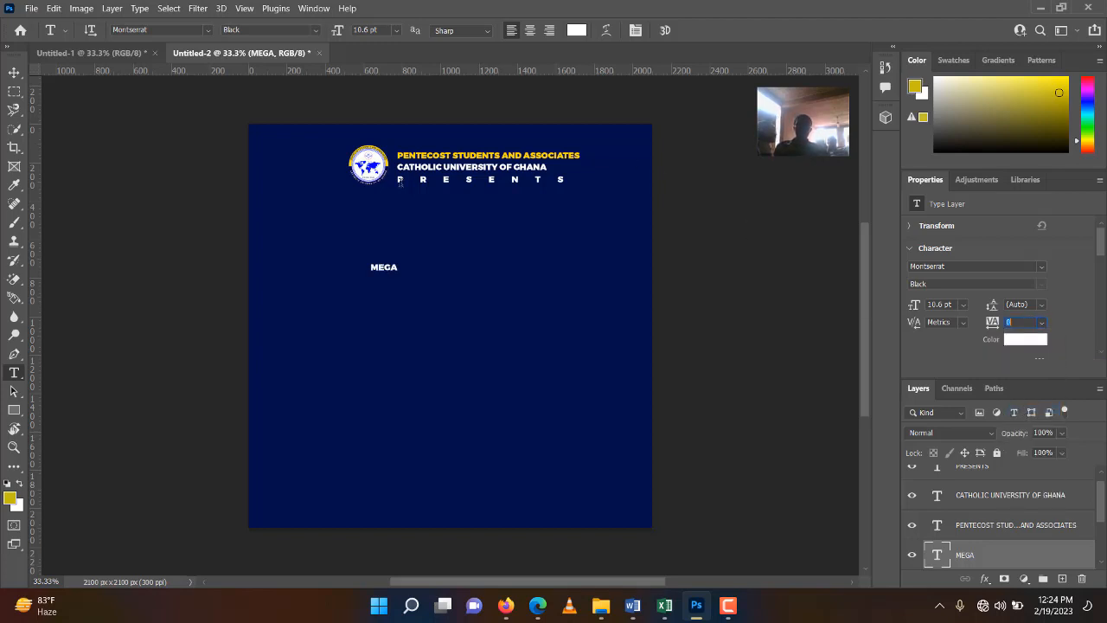
left_click(13, 72)
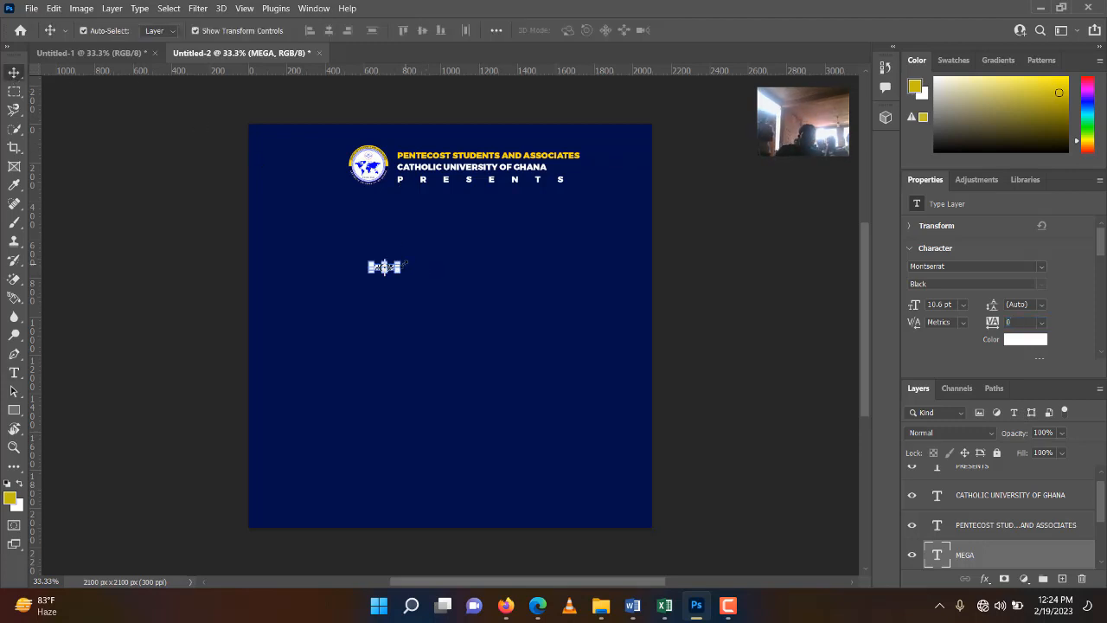
left_click_drag(402, 261, 597, 186)
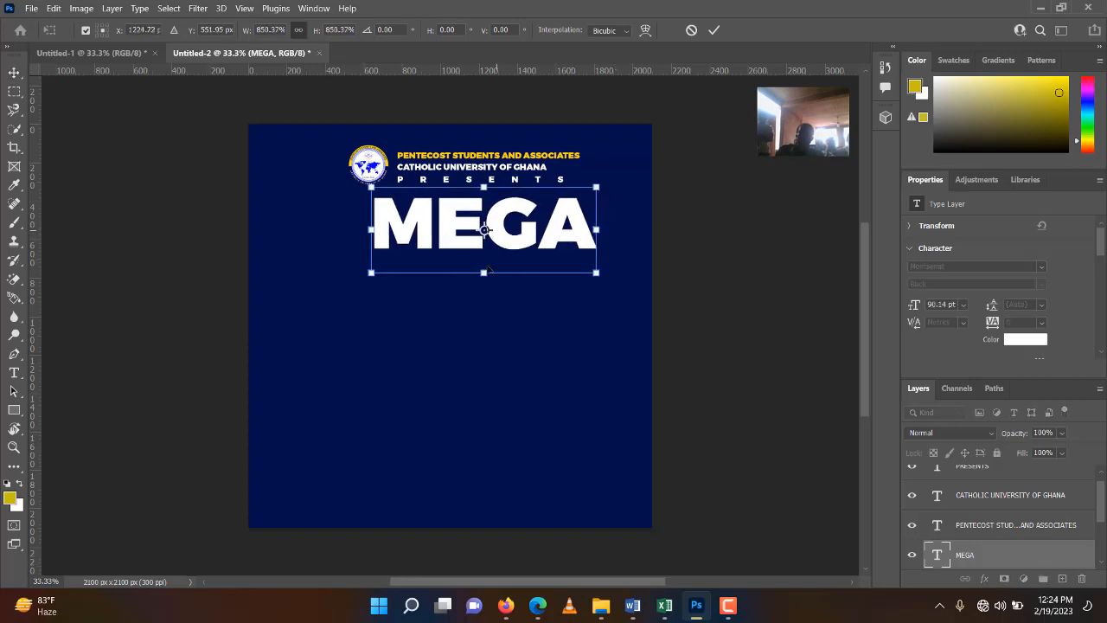
left_click_drag(489, 270, 460, 298)
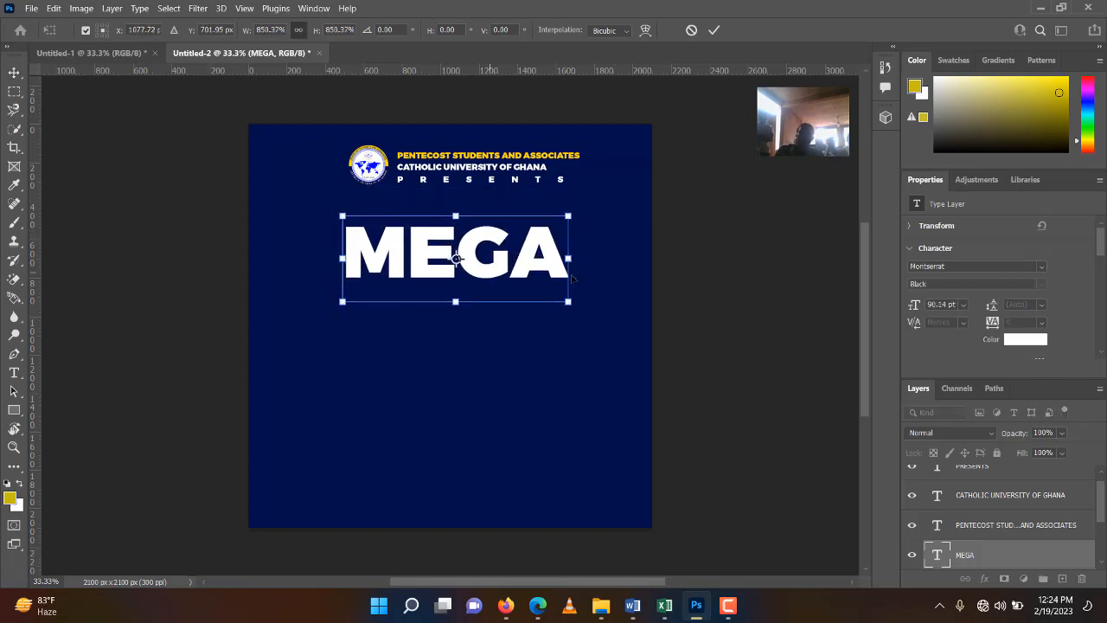
left_click_drag(568, 257, 581, 257)
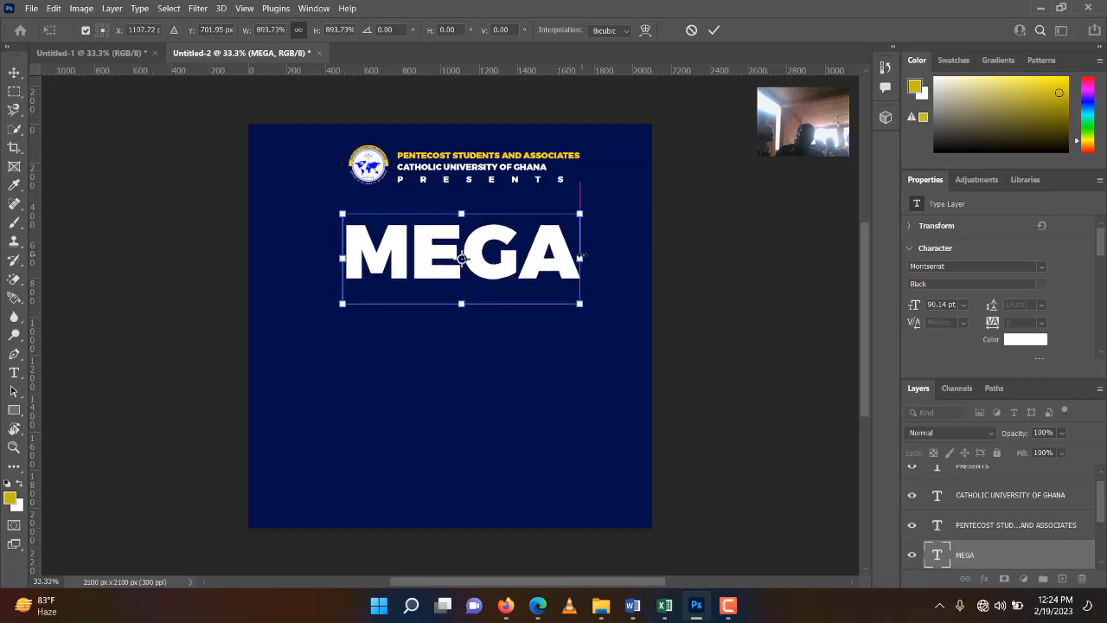
left_click(717, 31)
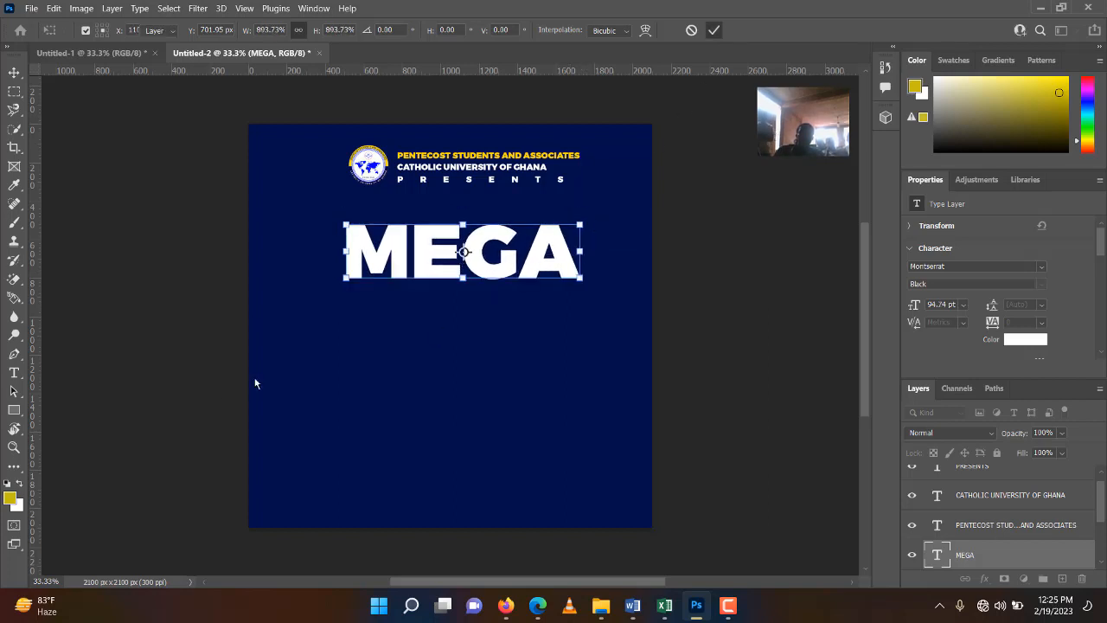
Step: Add the text "FUNDRAISING" in white below MEGA and scale it to about 39.7 pt to match MEGA's width
left_click(13, 372)
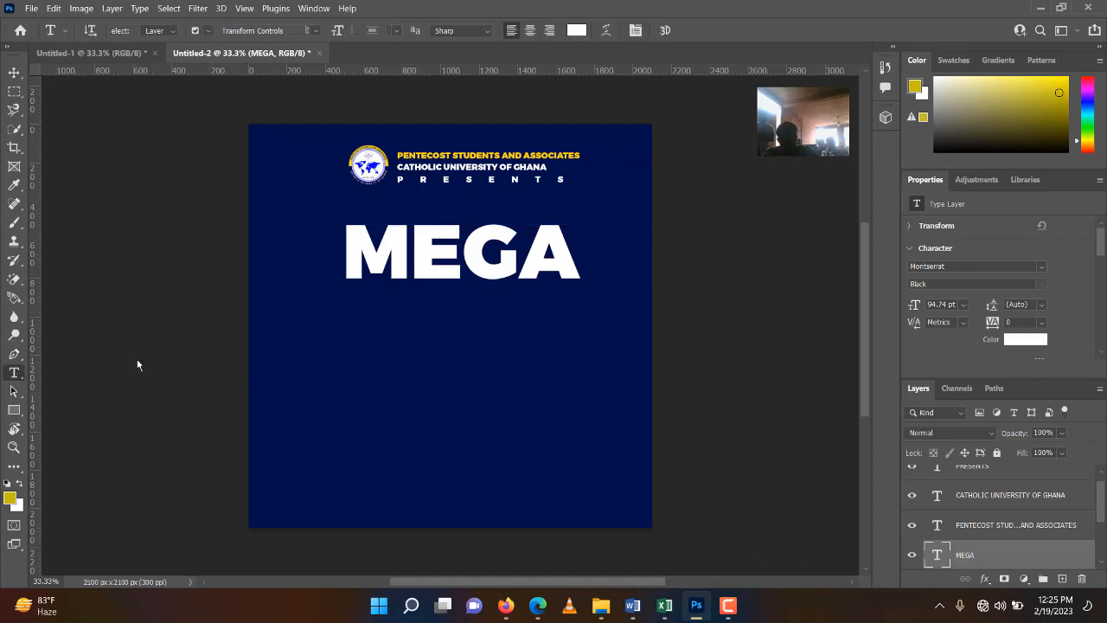
left_click(349, 327)
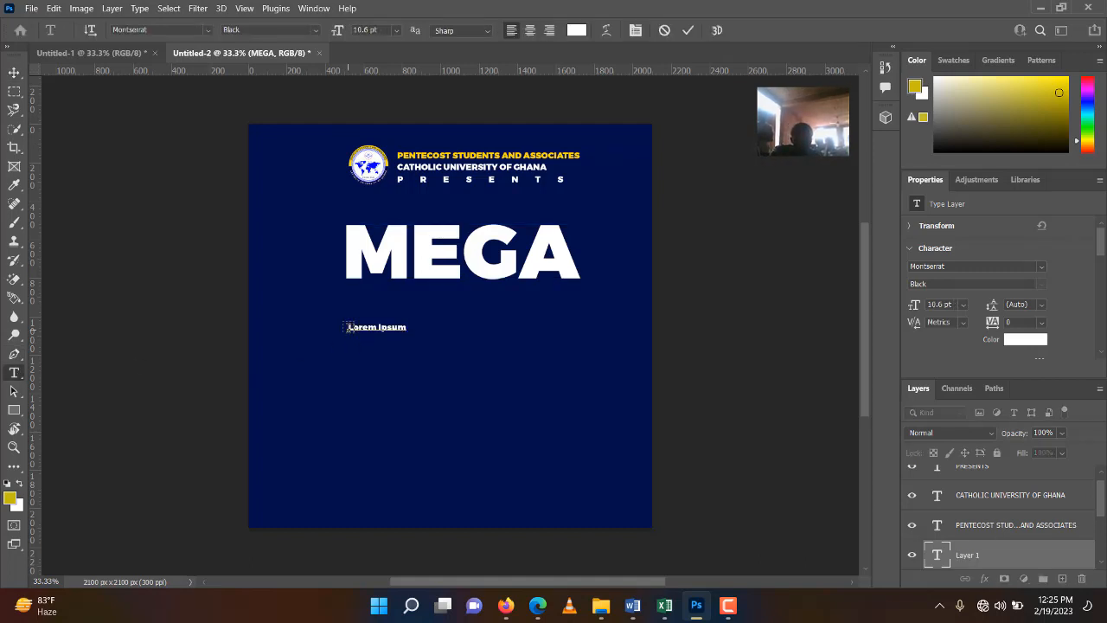
type("FUNDRAISING")
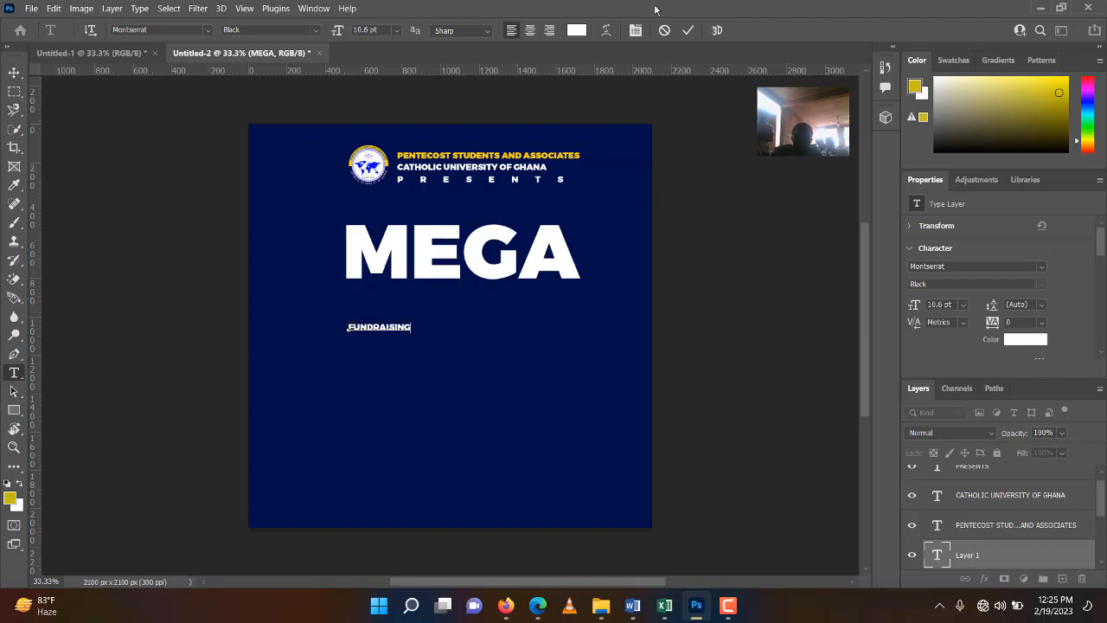
left_click(687, 30)
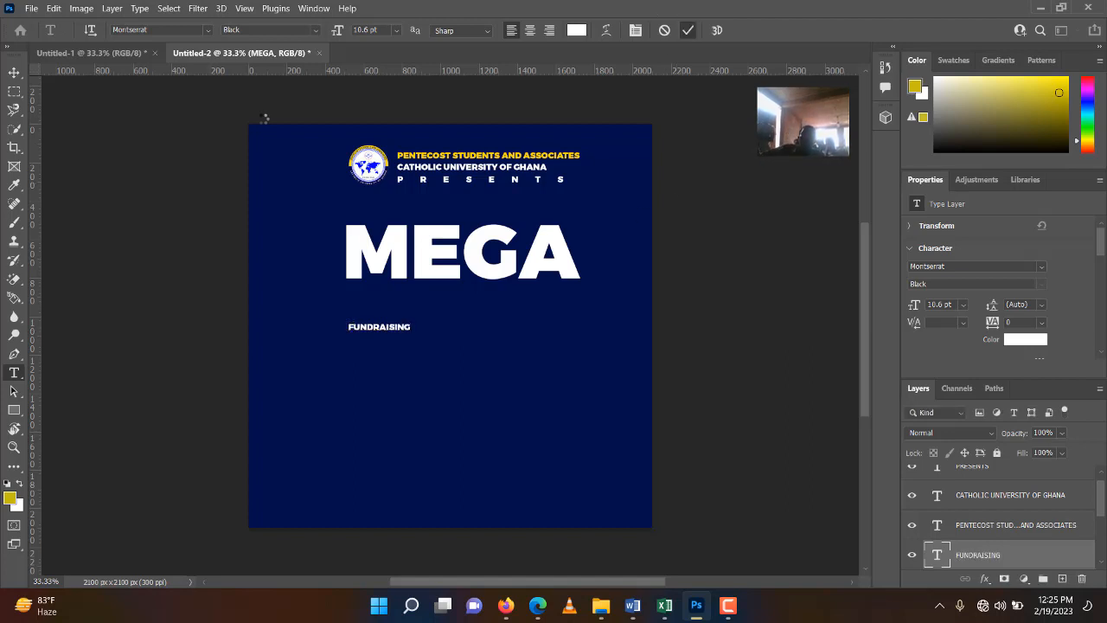
left_click(14, 71)
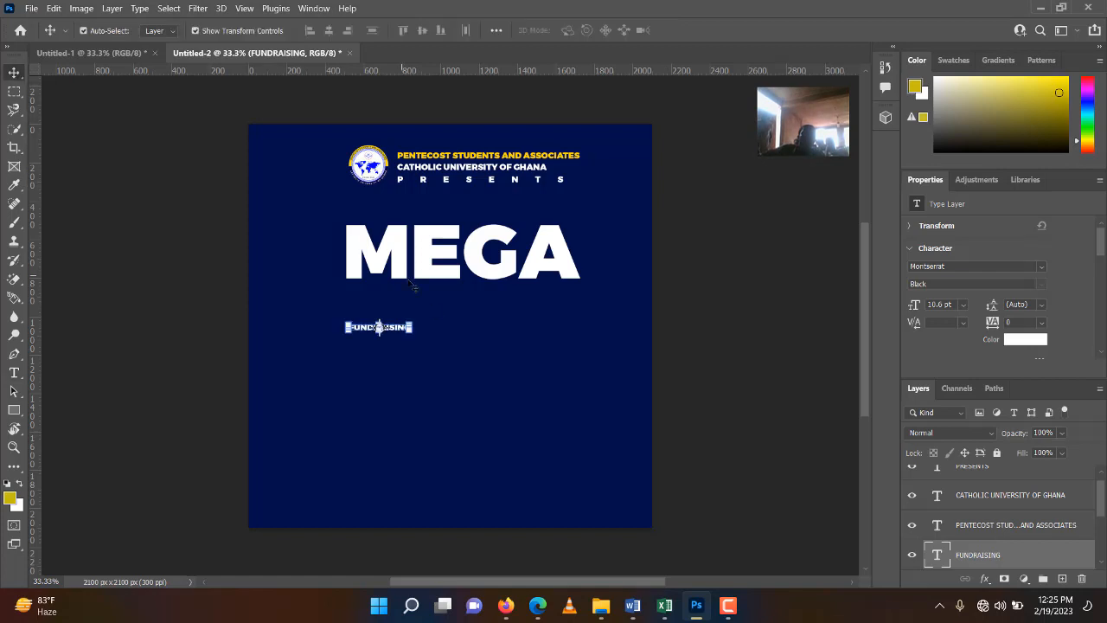
left_click_drag(414, 316, 607, 285)
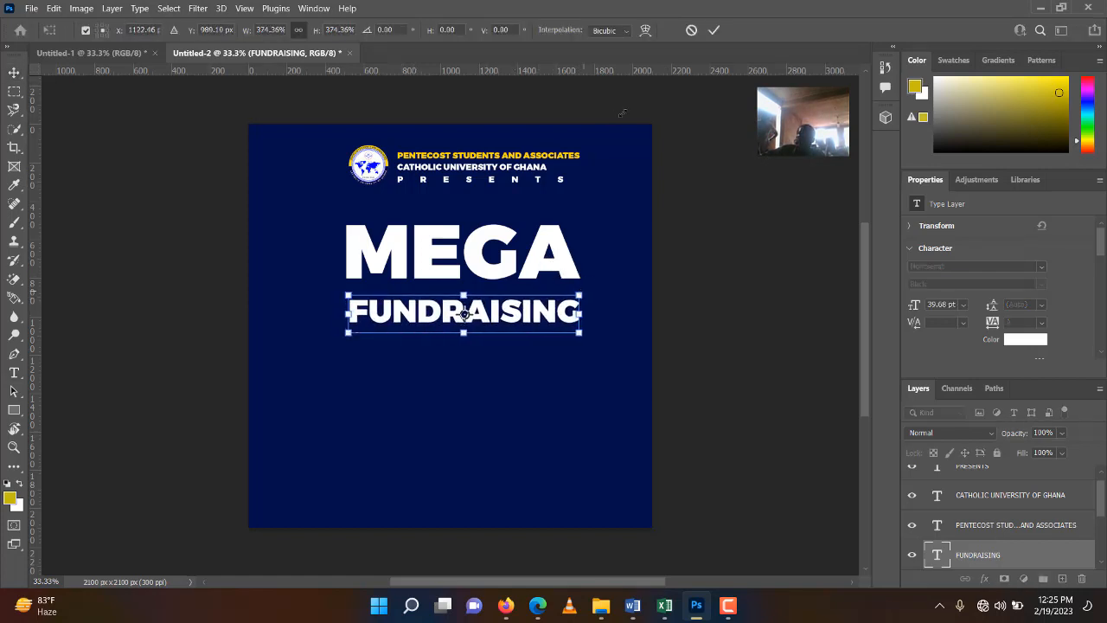
left_click(713, 31)
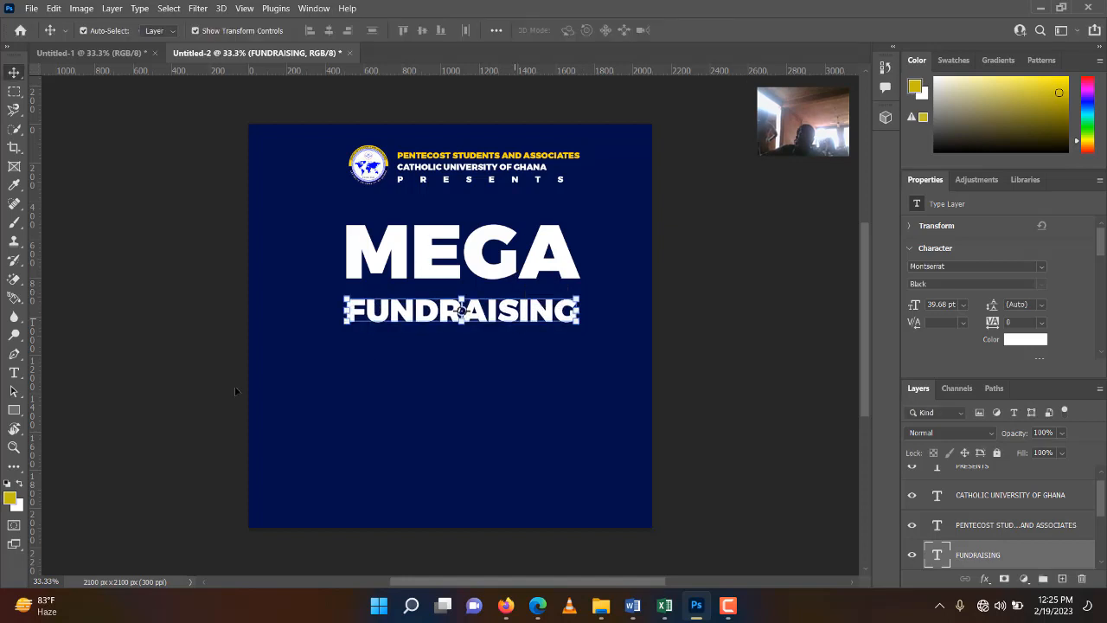
Step: Draw a rectangle about 1236 by 125 px below FUNDRAISING and fill it with white
left_click(18, 409)
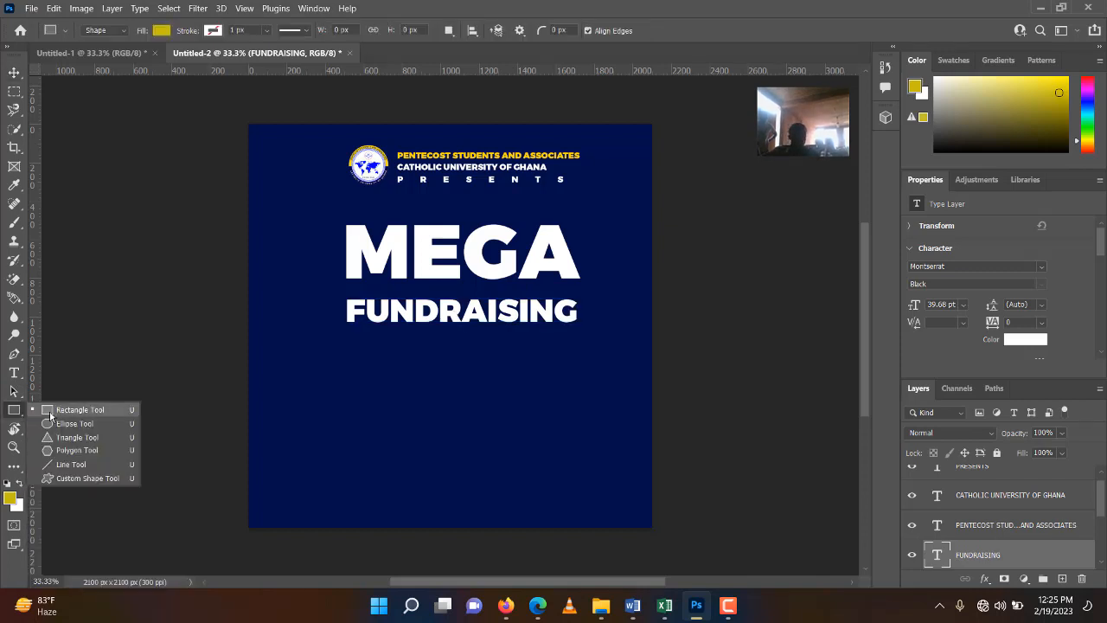
left_click(51, 414)
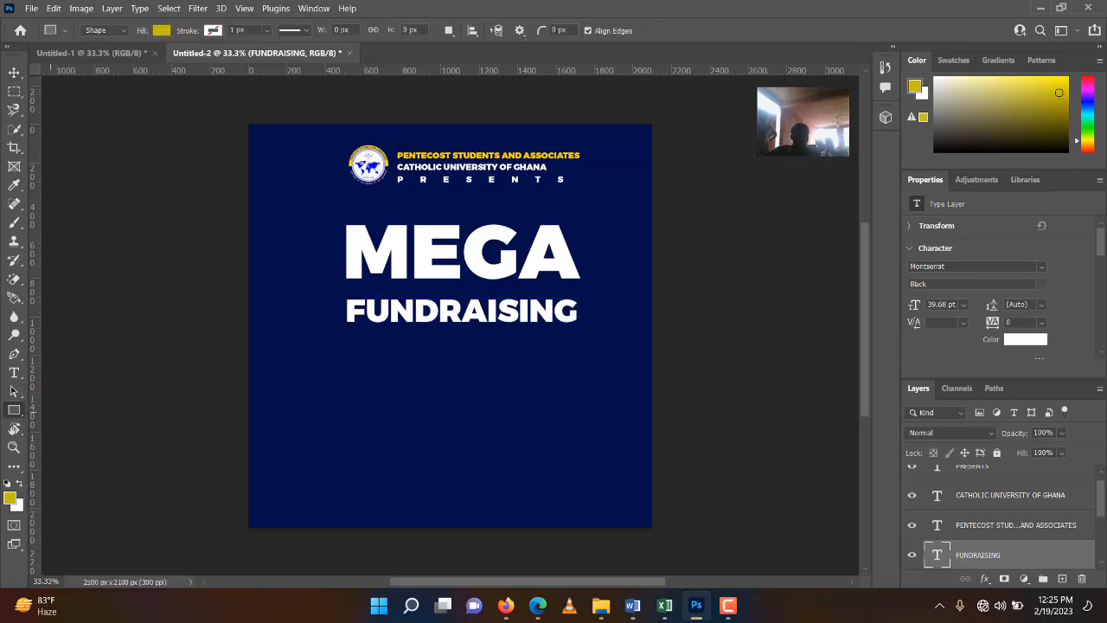
left_click(12, 413)
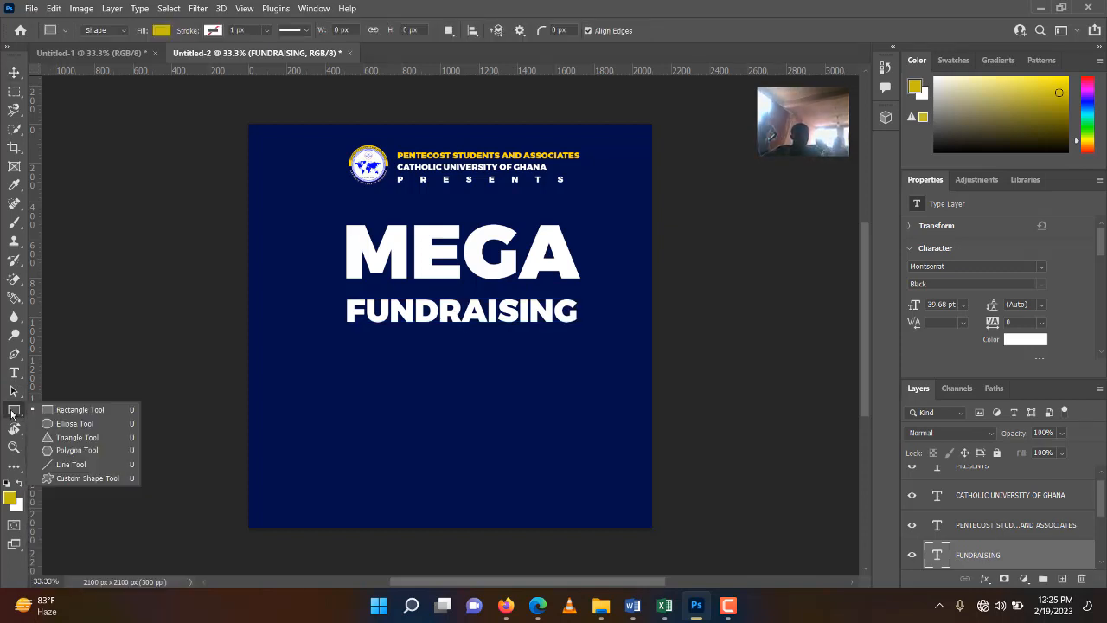
left_click(38, 411)
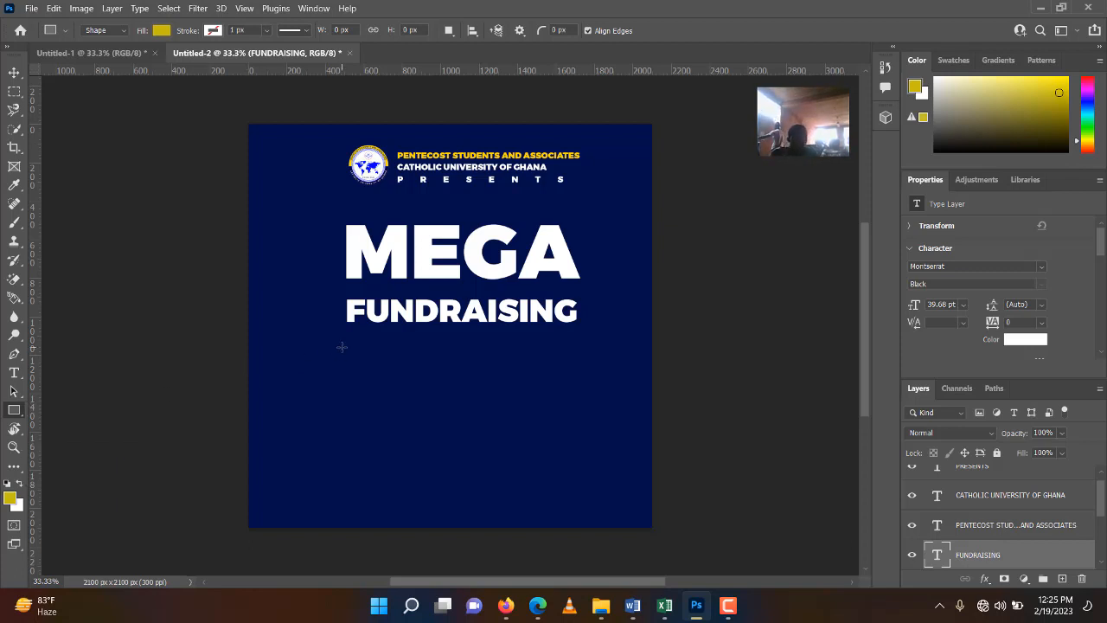
left_click_drag(364, 353, 579, 371)
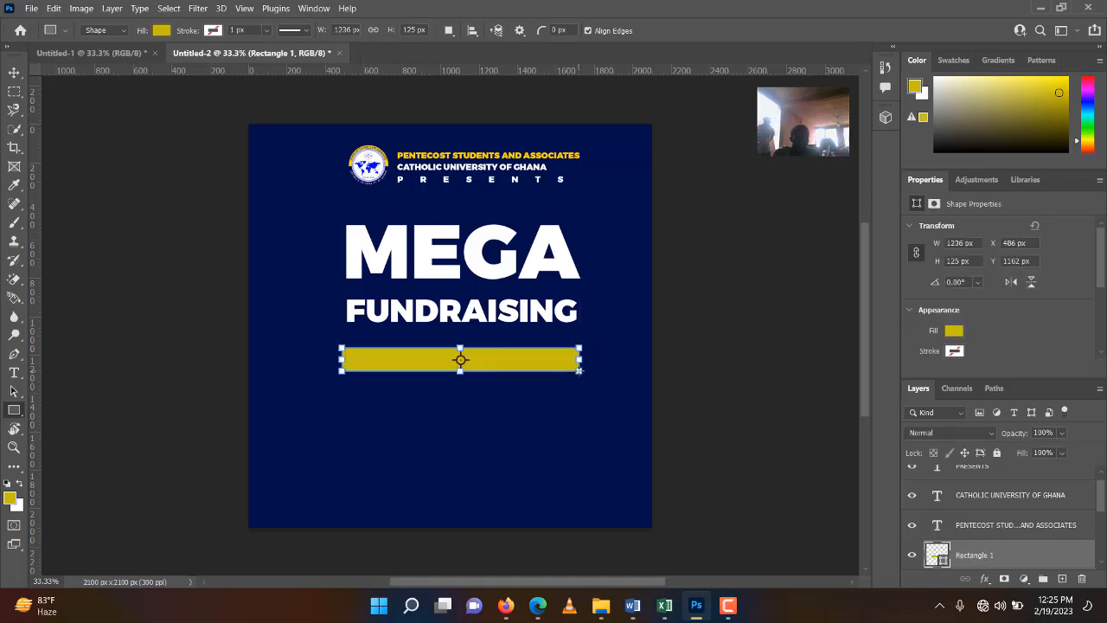
left_click(953, 331)
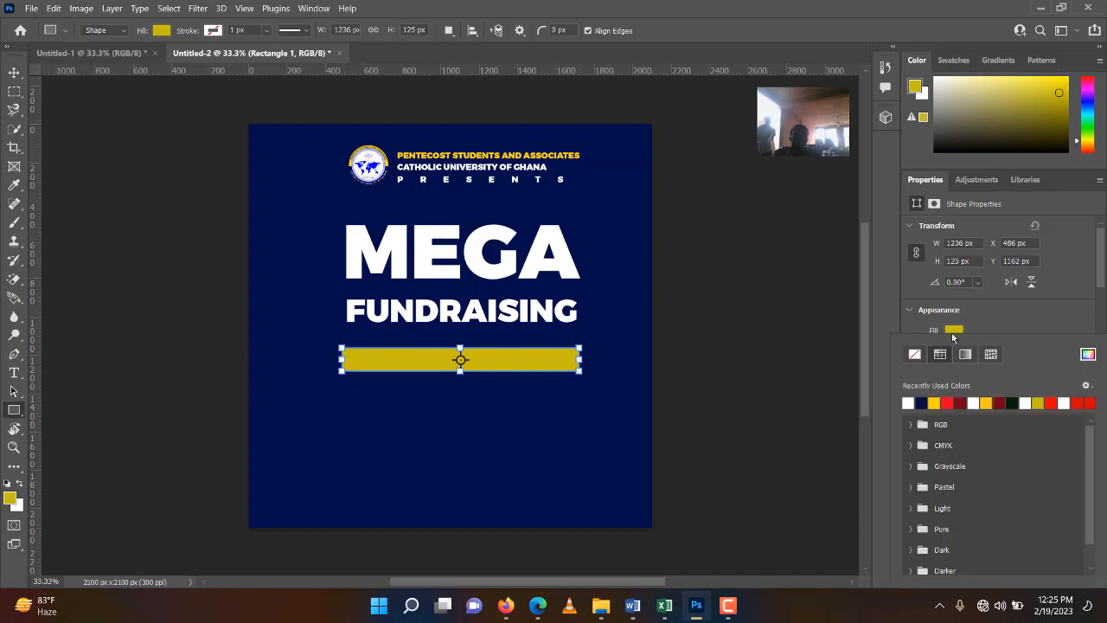
left_click(915, 400)
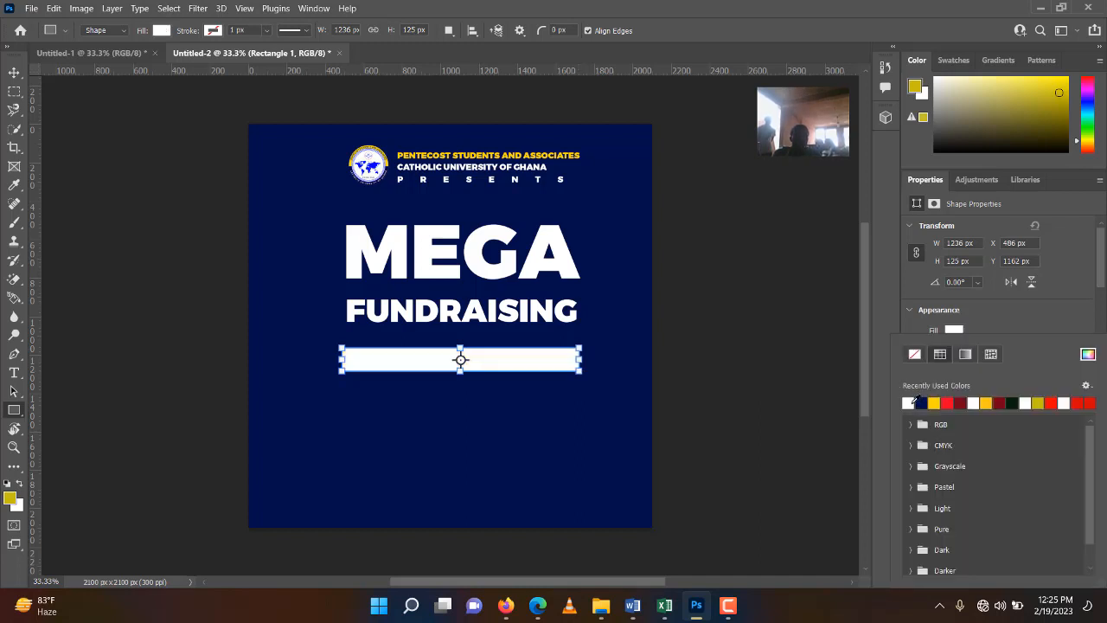
Step: Add the text "THEME" in 10.6 pt Montserrat Black, centred between FUNDRAISING and the white bar
left_click(11, 378)
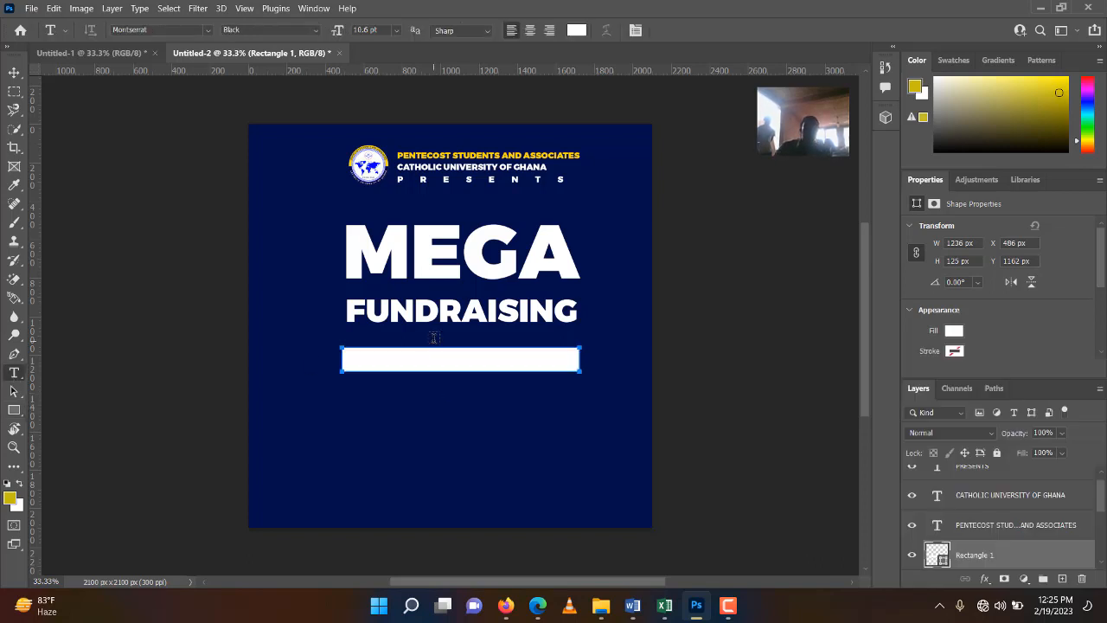
left_click(434, 337)
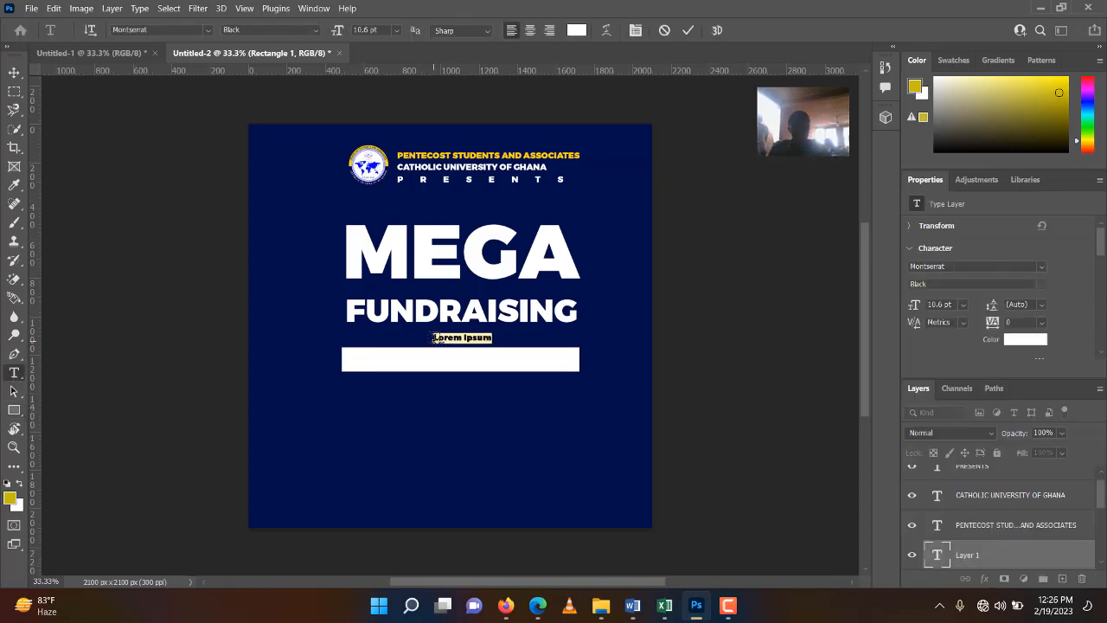
type("THEME")
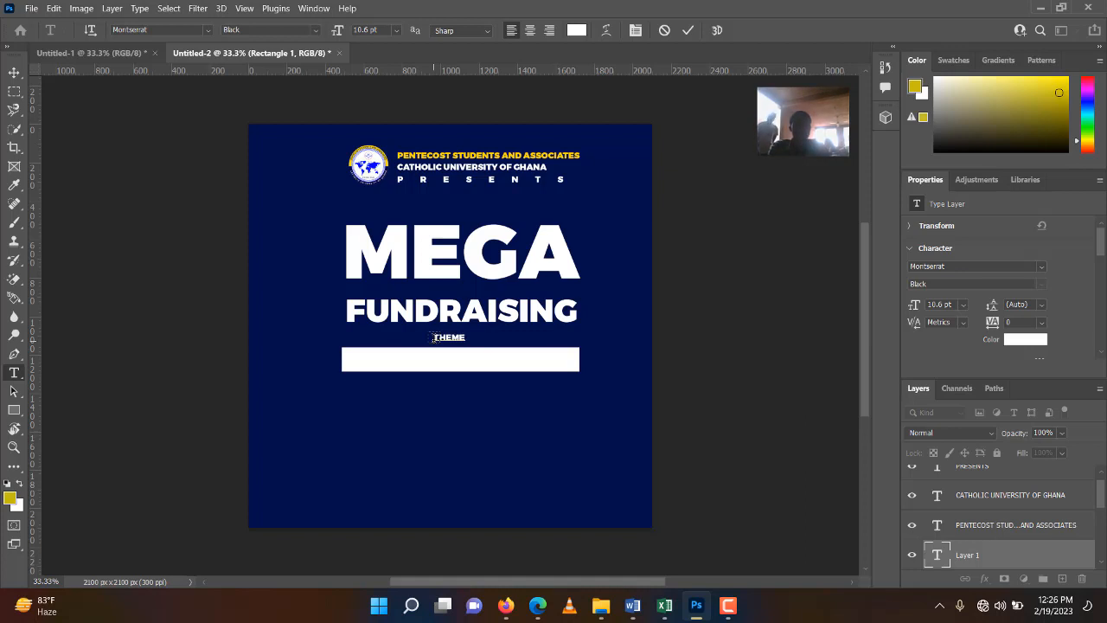
Step: Recolour the THEME text yellow, #ffd800, then commit it and deselect the layer
key("ctrl+a")
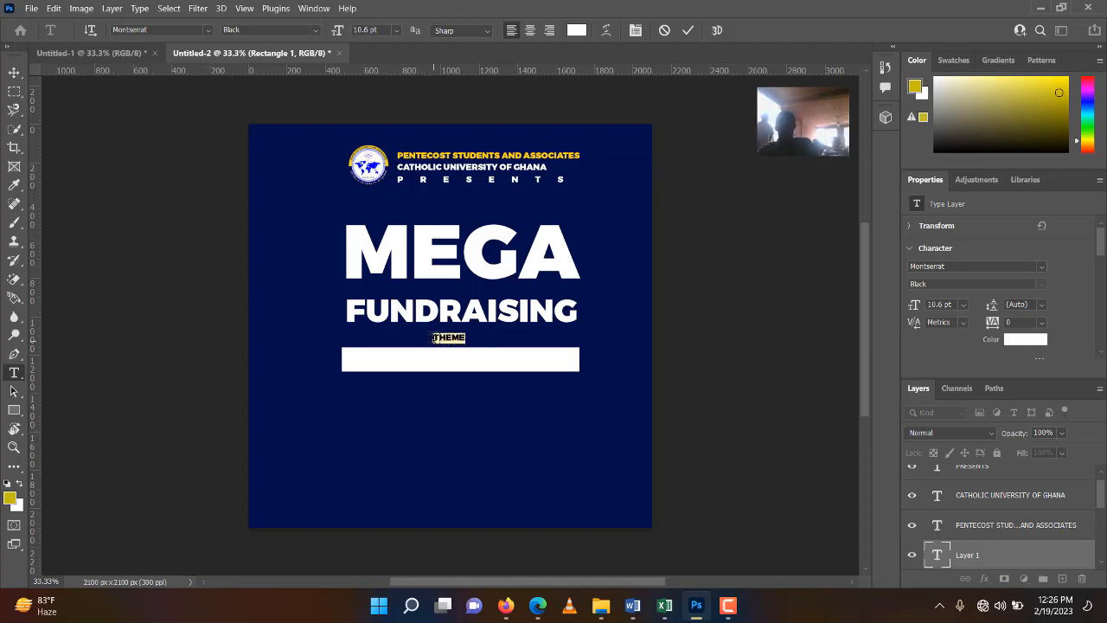
left_click(577, 30)
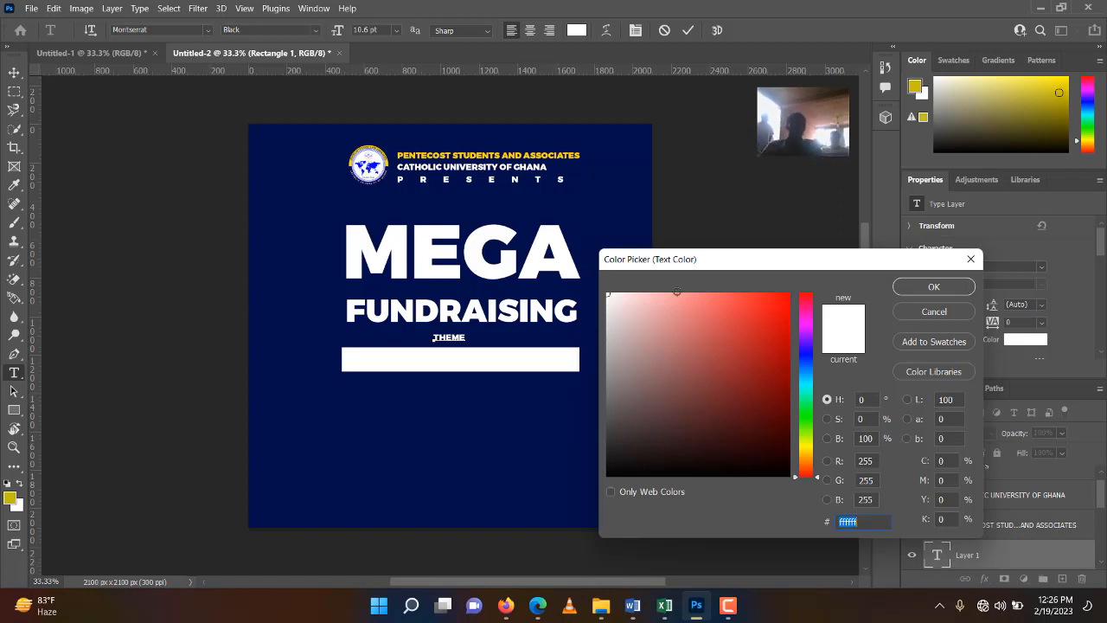
left_click(307, 329)
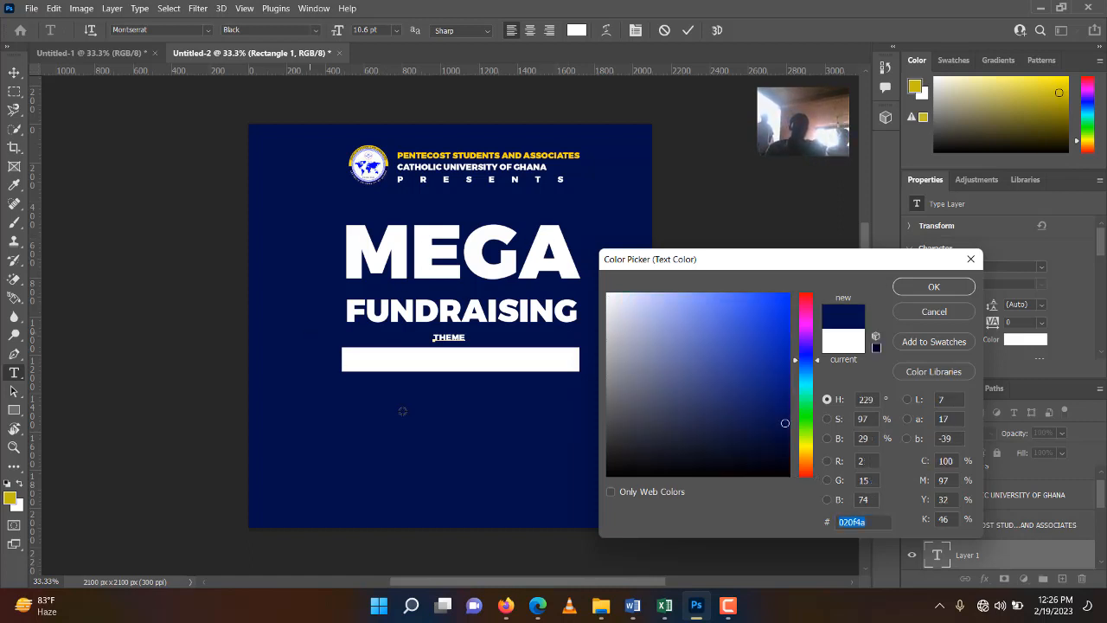
left_click(469, 243)
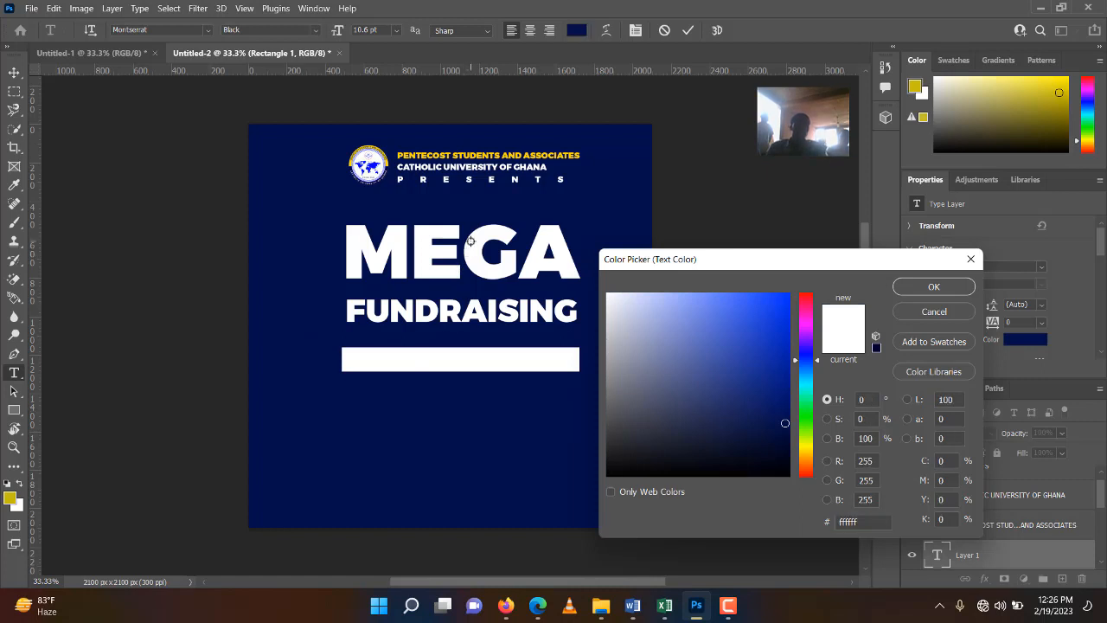
left_click(428, 155)
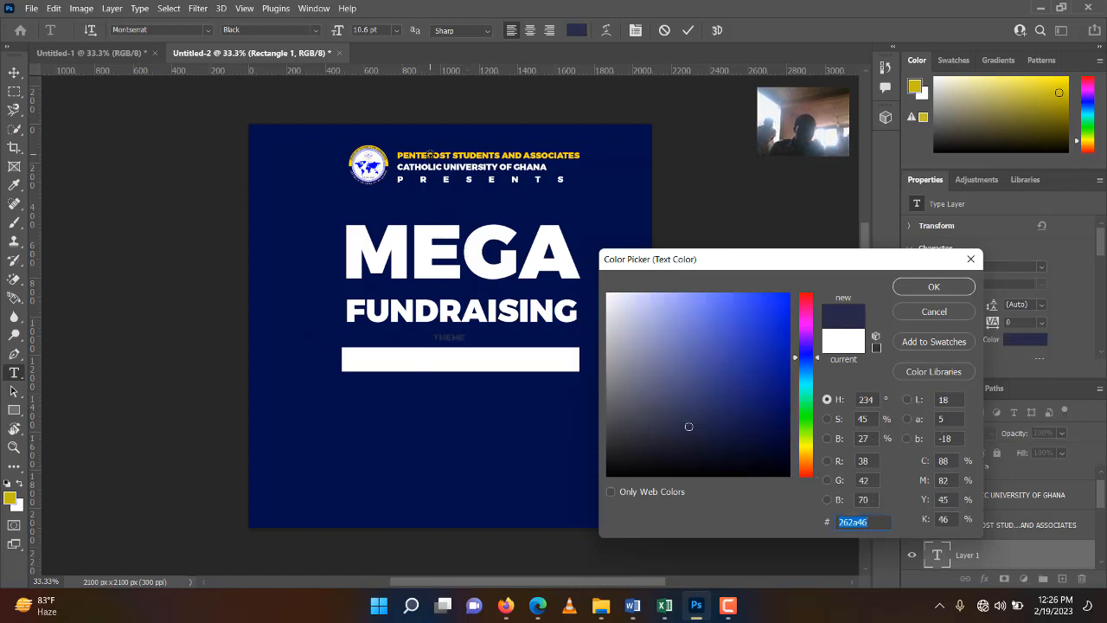
left_click(429, 154)
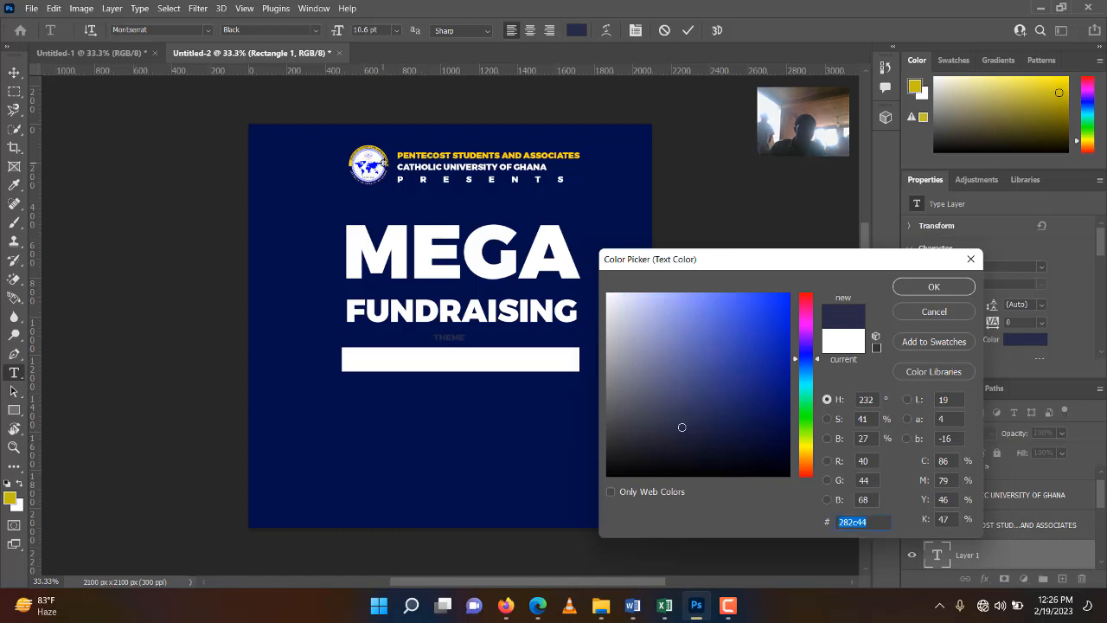
type("ffd800")
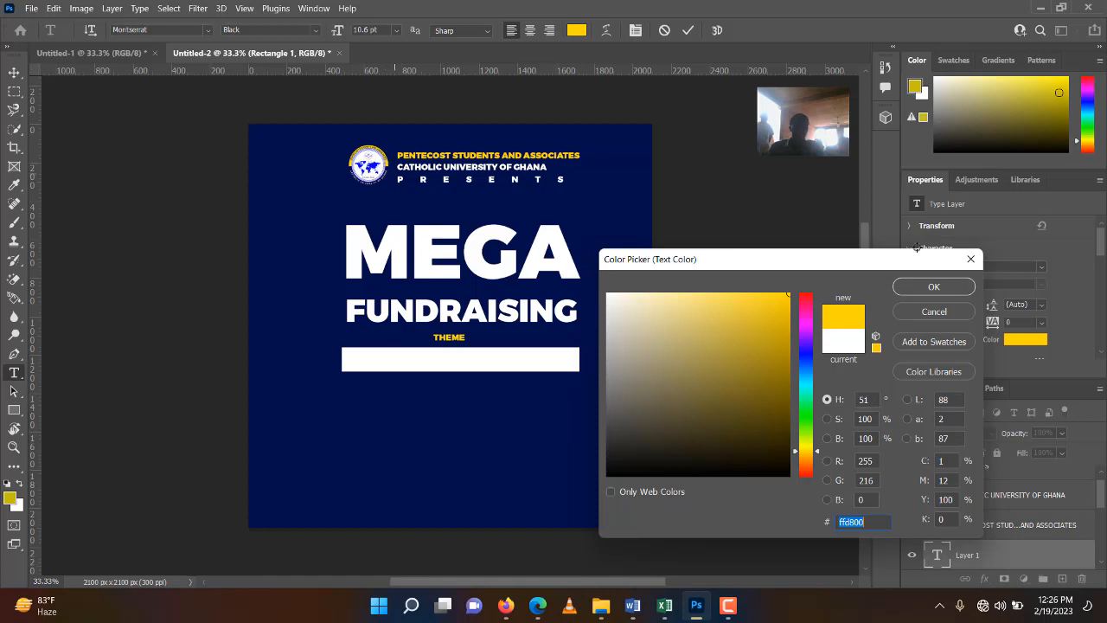
left_click(932, 288)
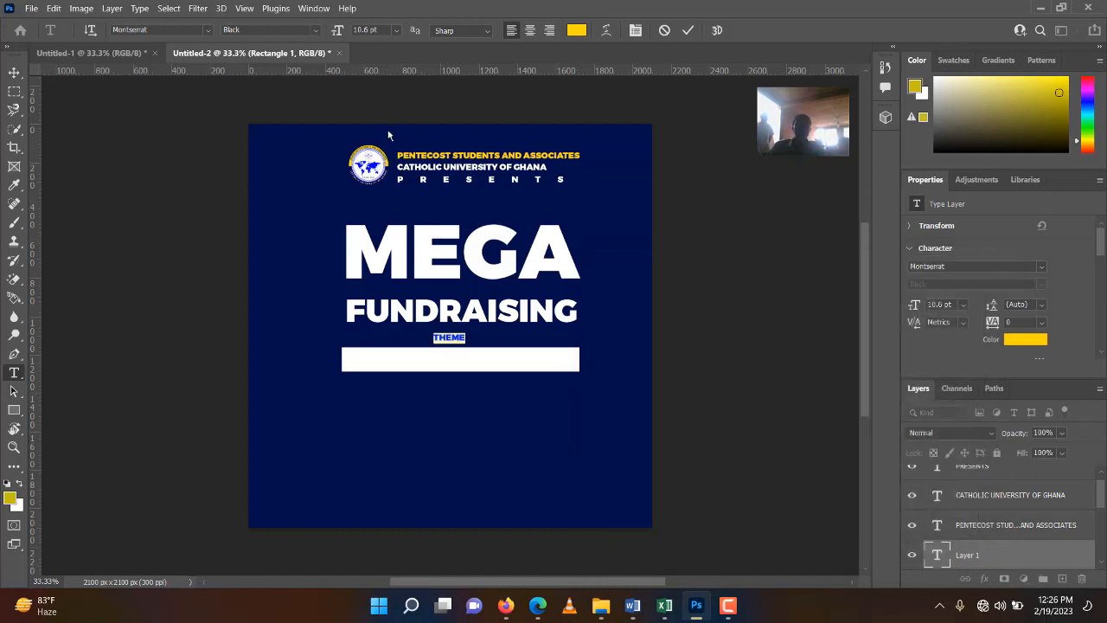
left_click(686, 30)
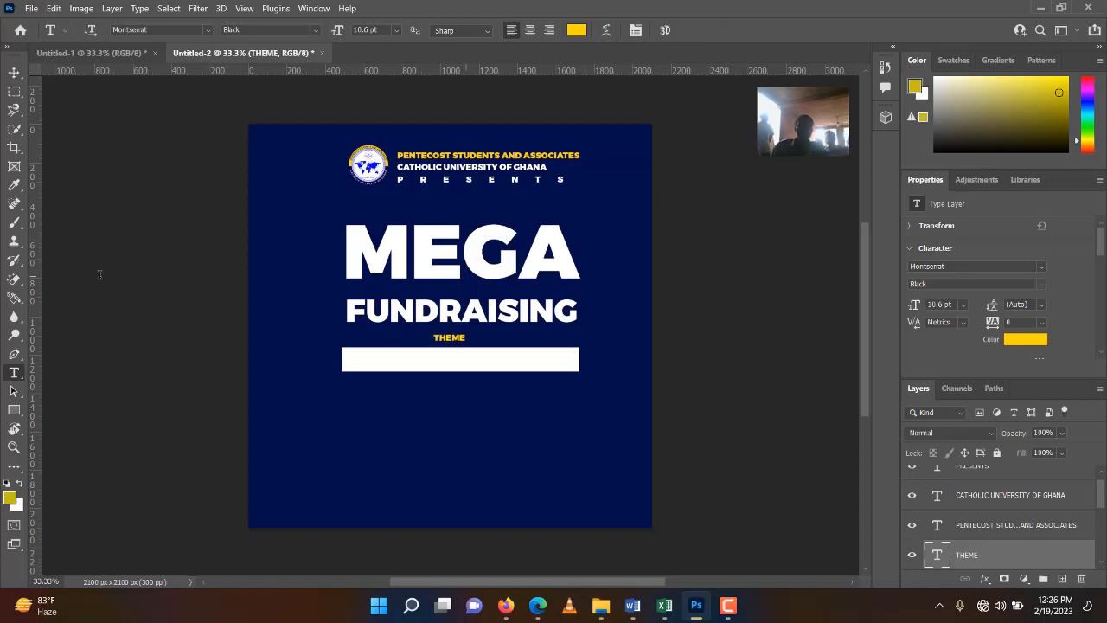
left_click(14, 71)
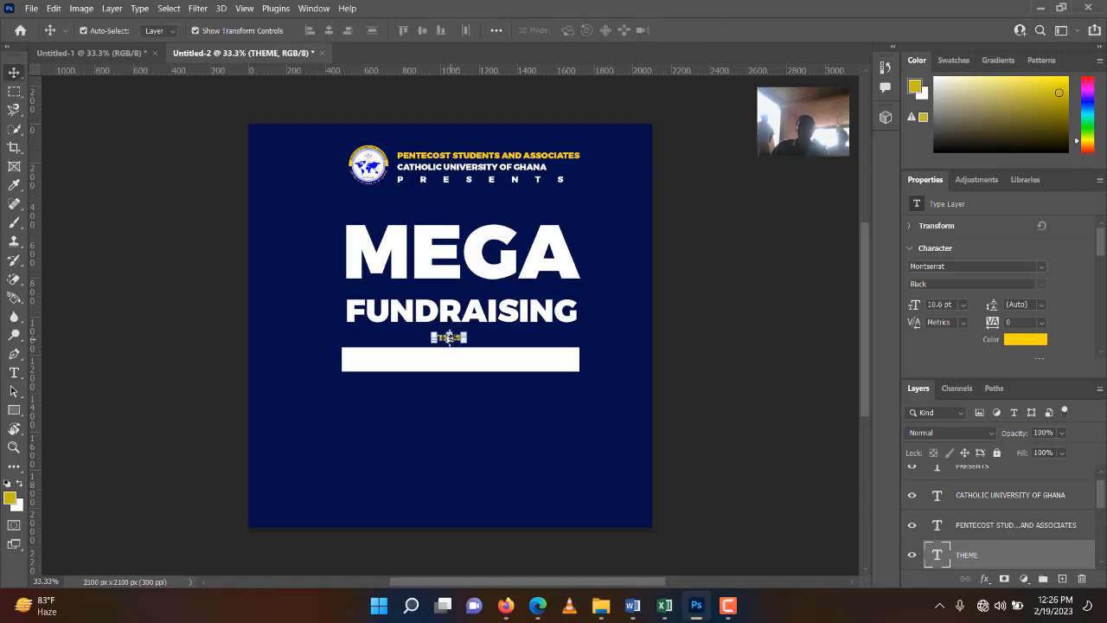
left_click(160, 302)
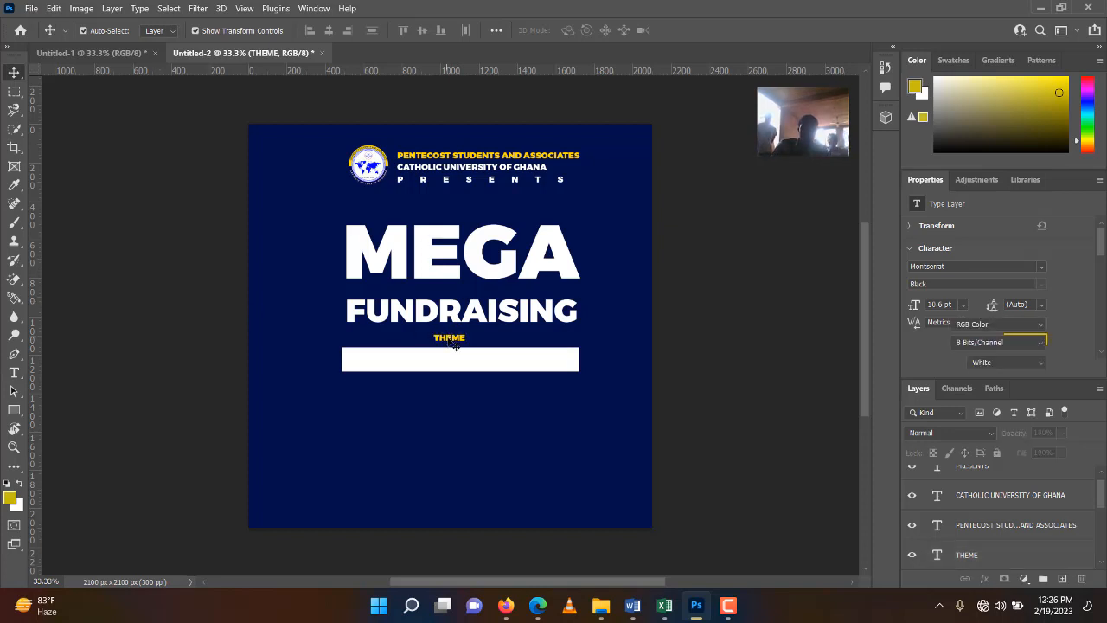
Step: Centre THEME above the white bar and add the text "ARISE AND LET US BUILD" in 10.6 pt Montserrat Black inside the bar
left_click_drag(441, 336, 463, 343)
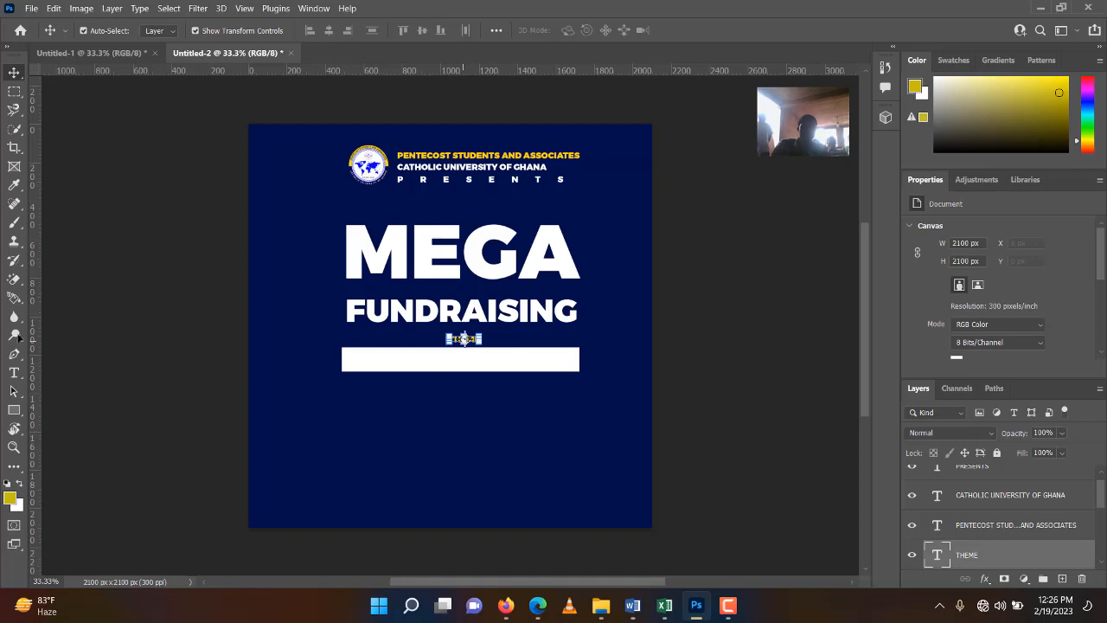
left_click(14, 372)
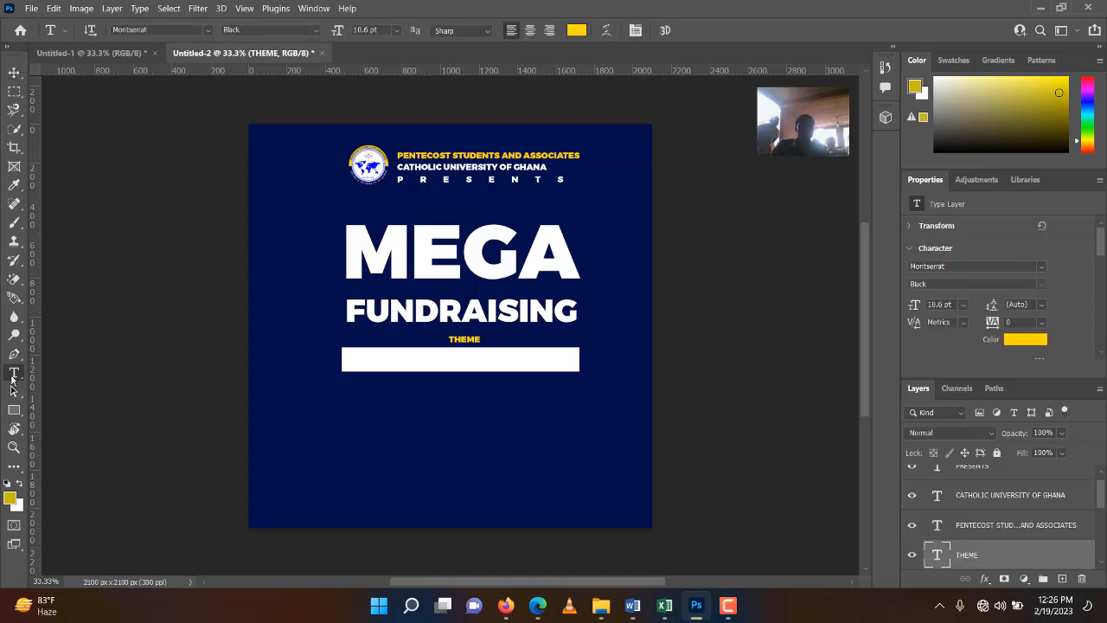
left_click(382, 404)
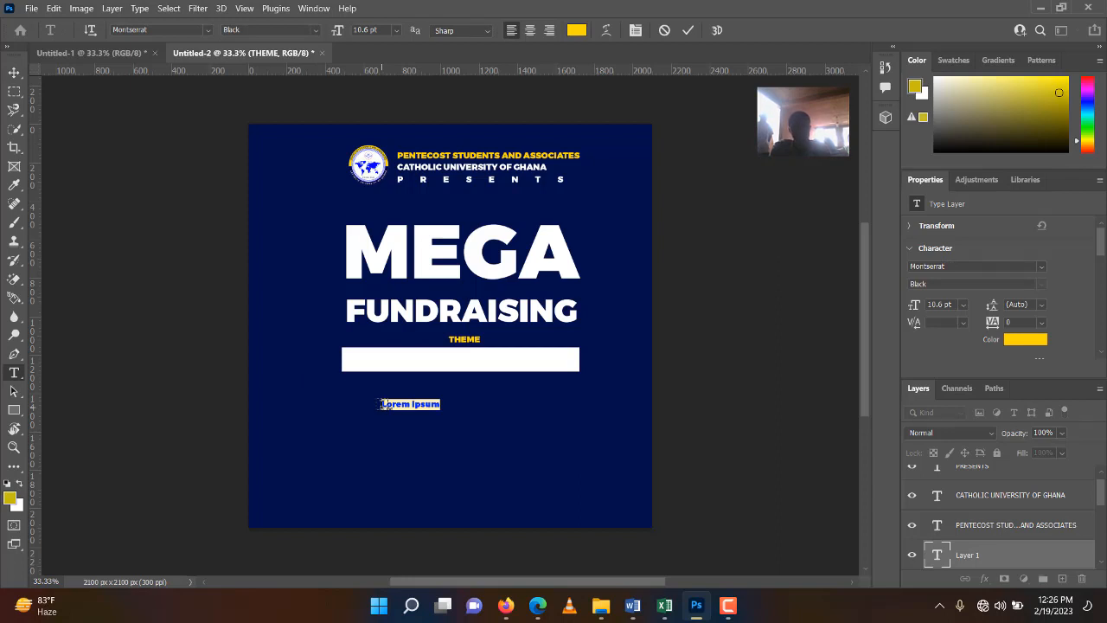
type("ARISE AND ")
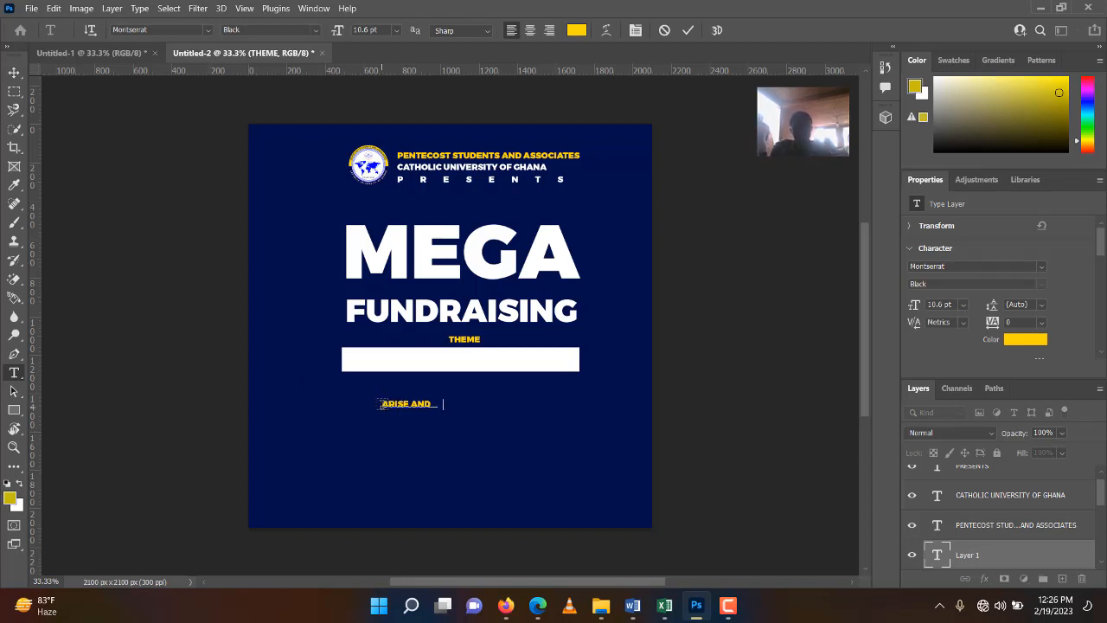
type("LET US BUILD")
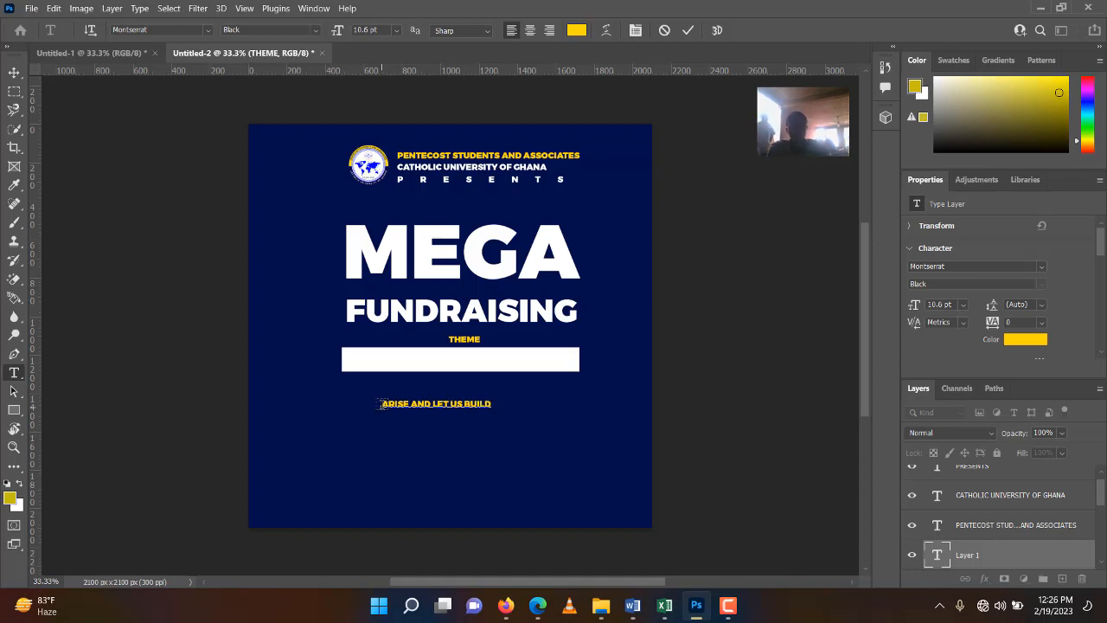
left_click(686, 31)
left_click(14, 72)
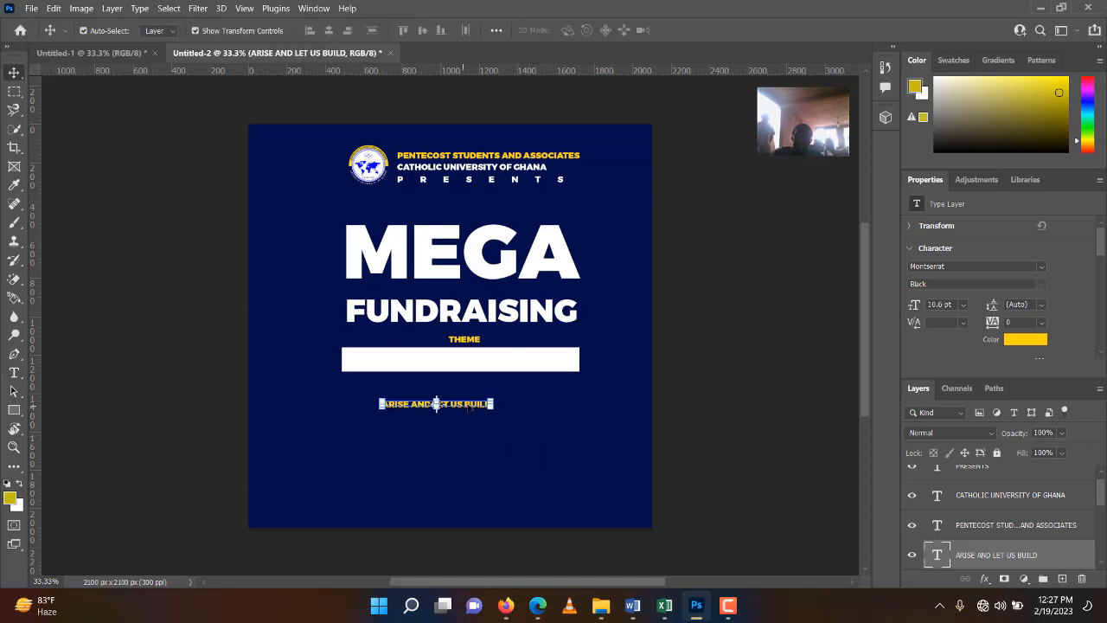
left_click_drag(468, 406, 490, 364)
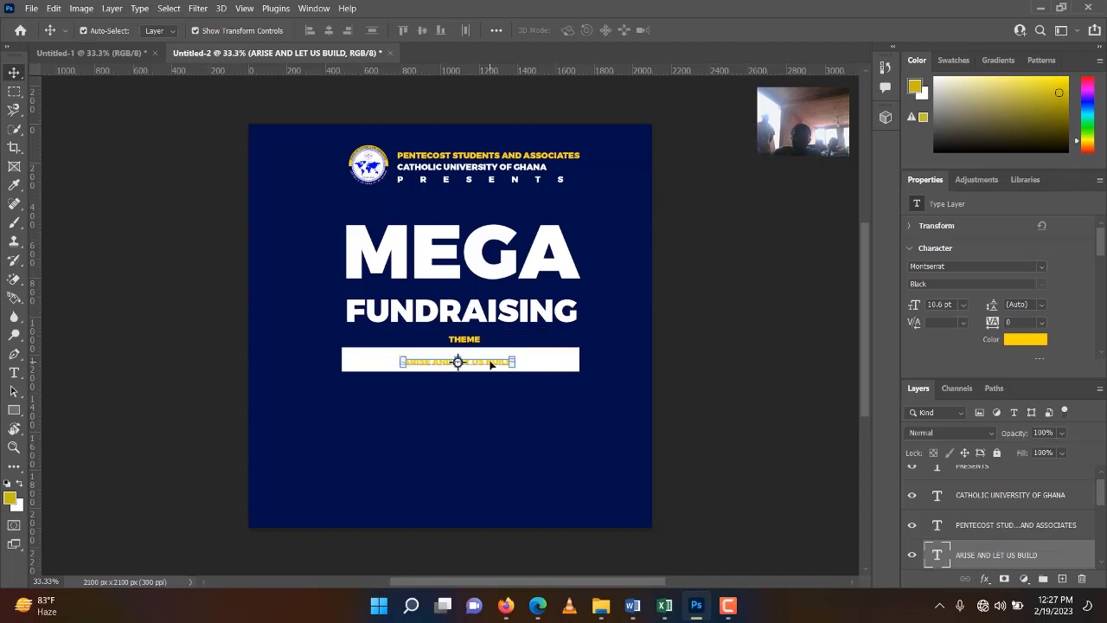
left_click(788, 407)
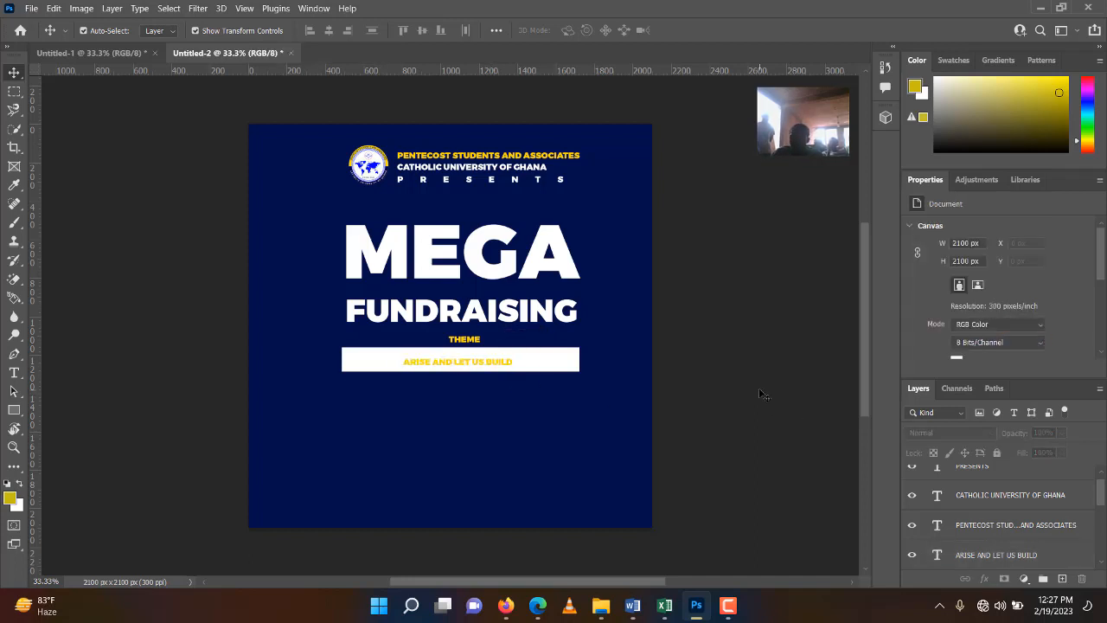
Step: Recolour the ARISE AND LET US BUILD text navy, #020f4a, sampled from the flyer background
left_click(501, 367)
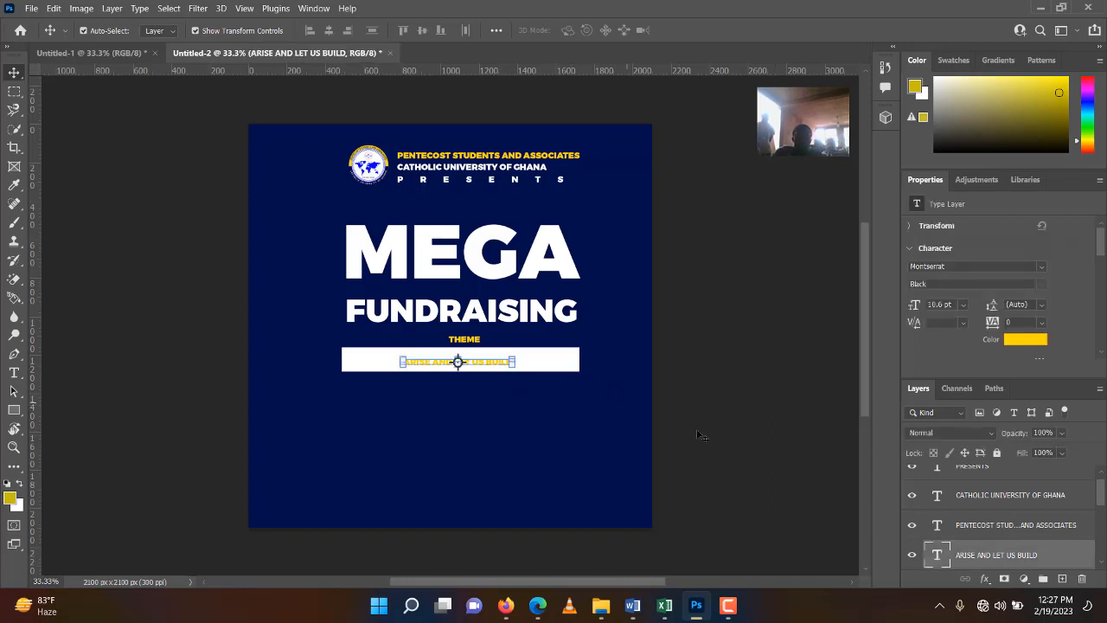
left_click(1018, 344)
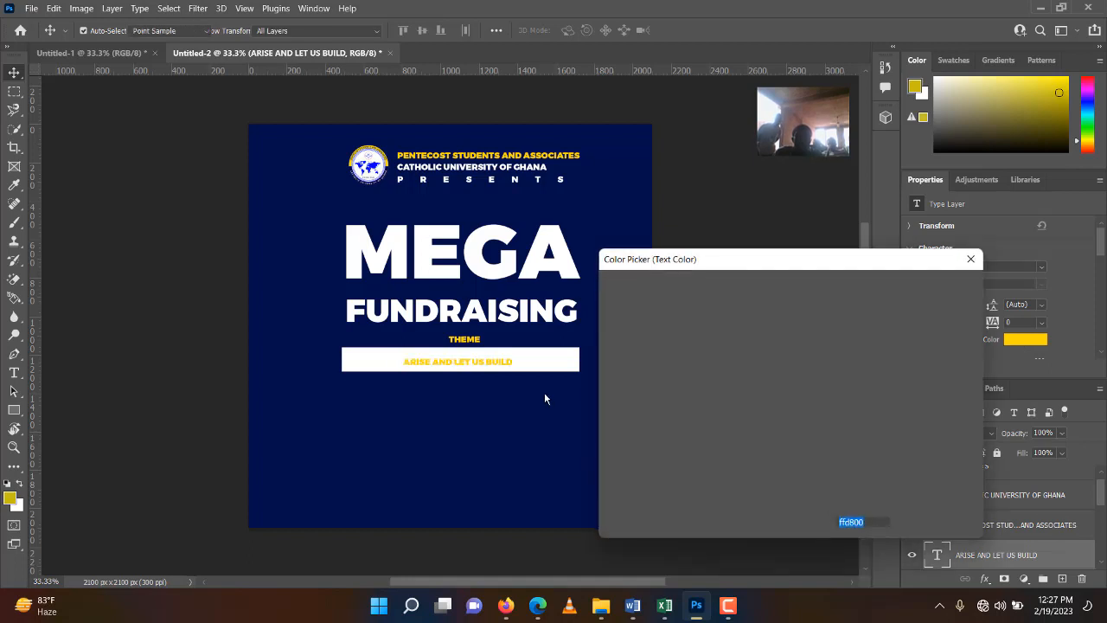
left_click(562, 412)
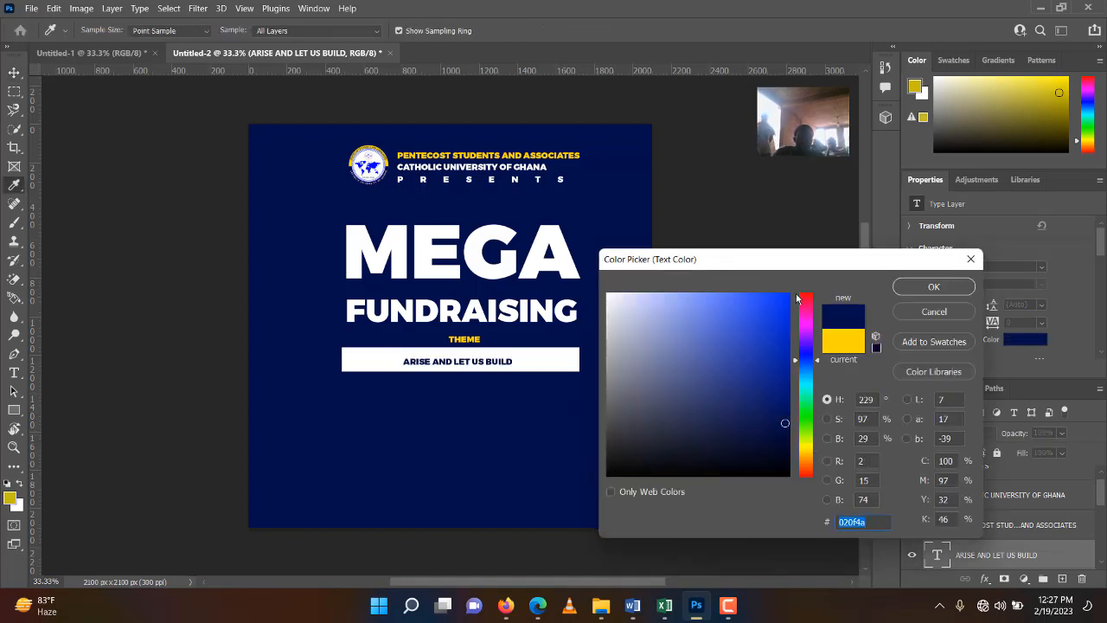
left_click(910, 289)
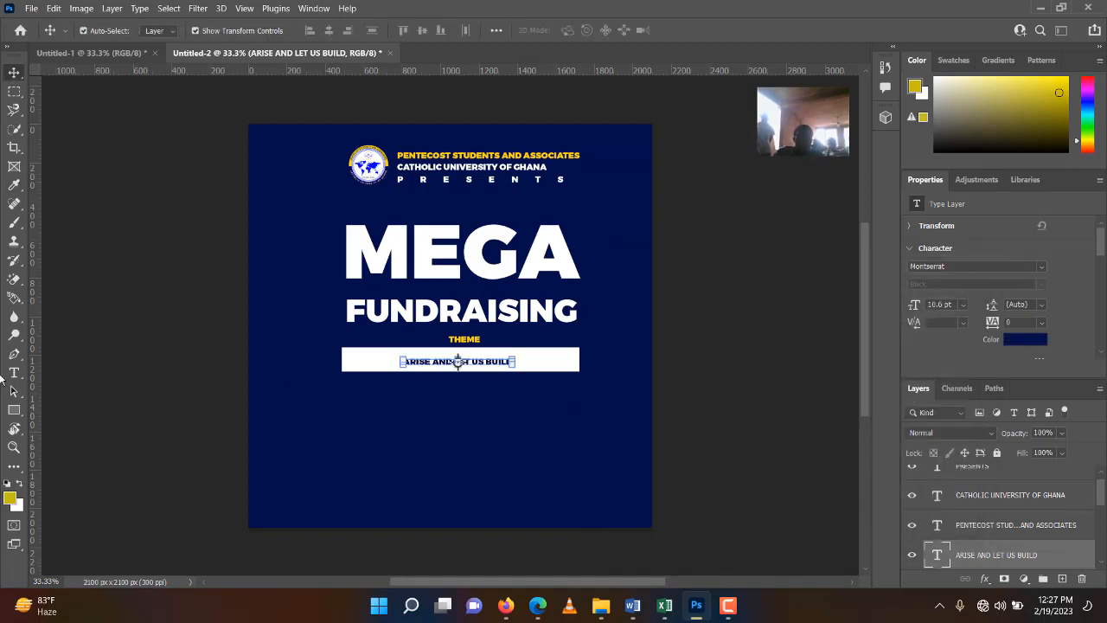
Step: Draw a second rectangle about 1251 by 119 px below the theme bar and fill it with white
left_click(17, 412)
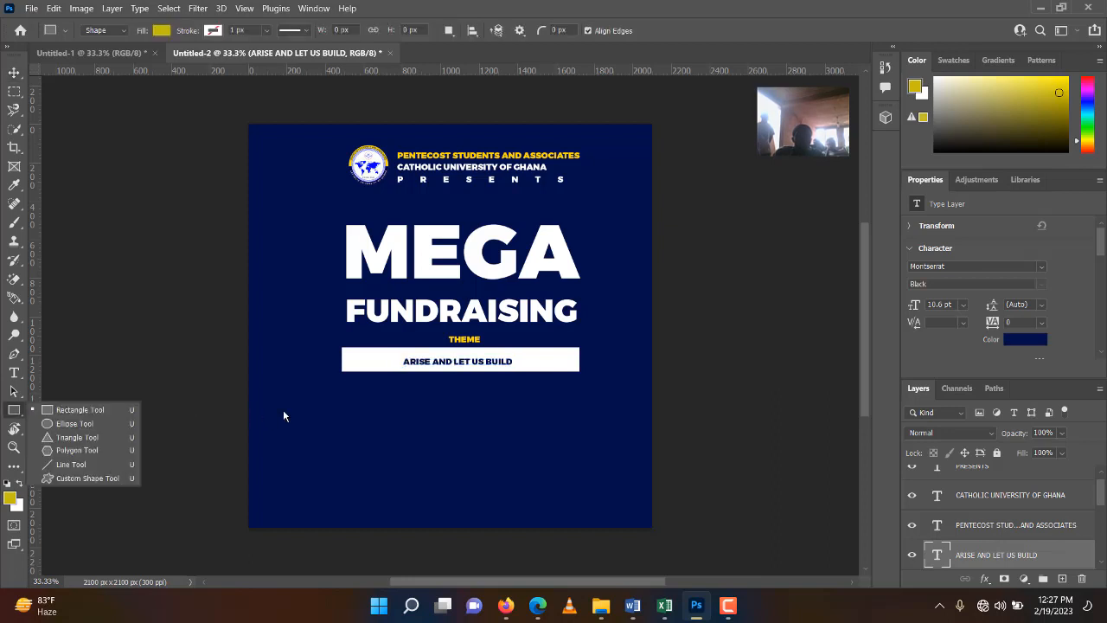
left_click(34, 412)
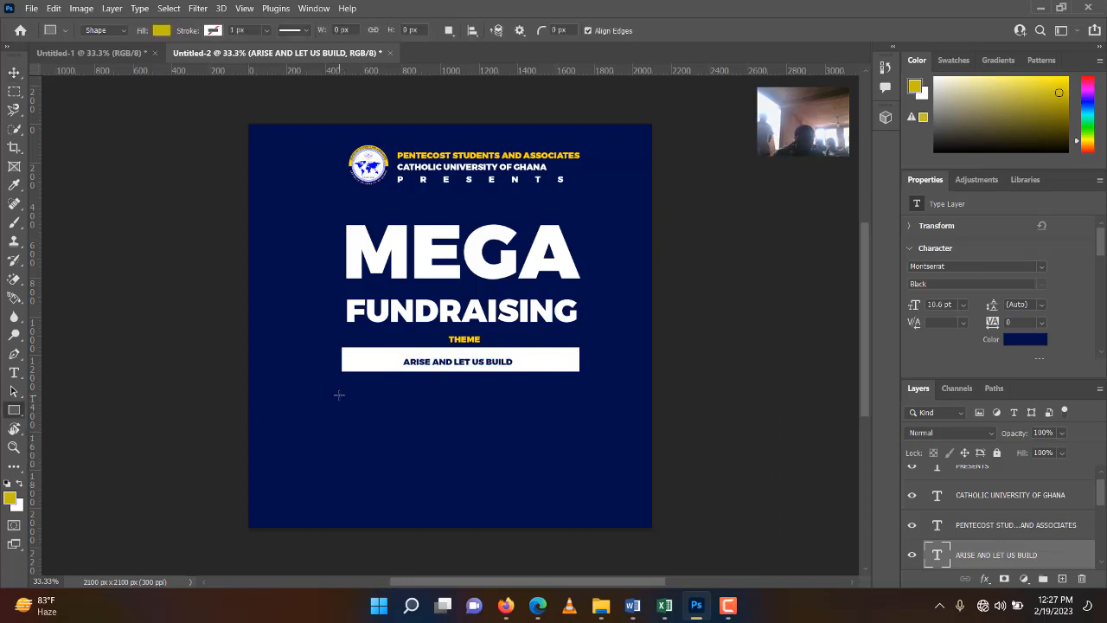
left_click_drag(338, 395, 580, 417)
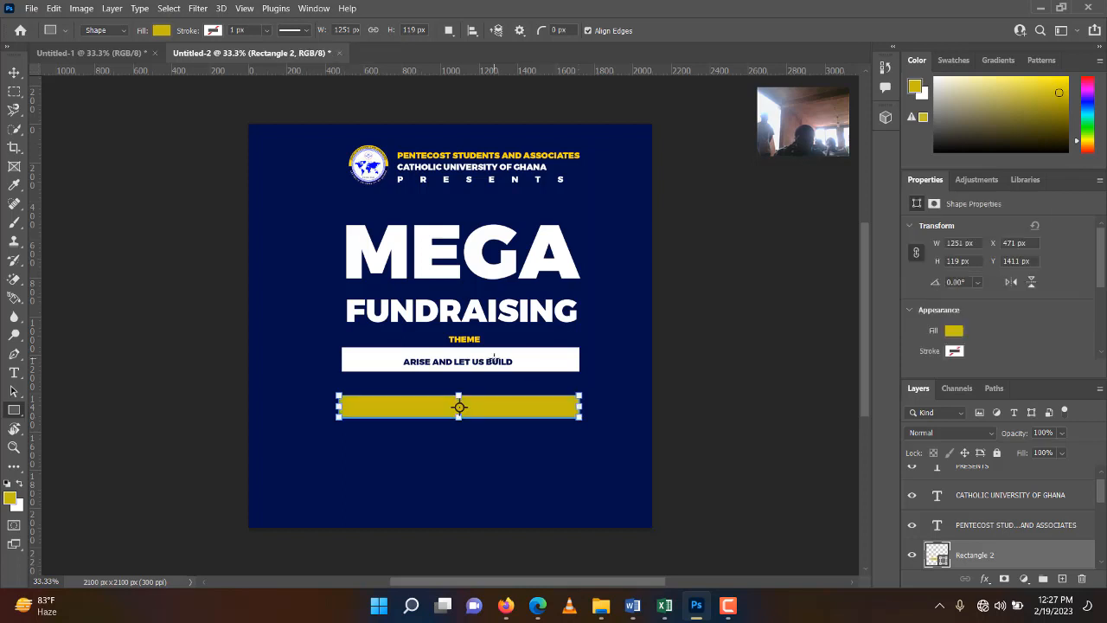
left_click(953, 331)
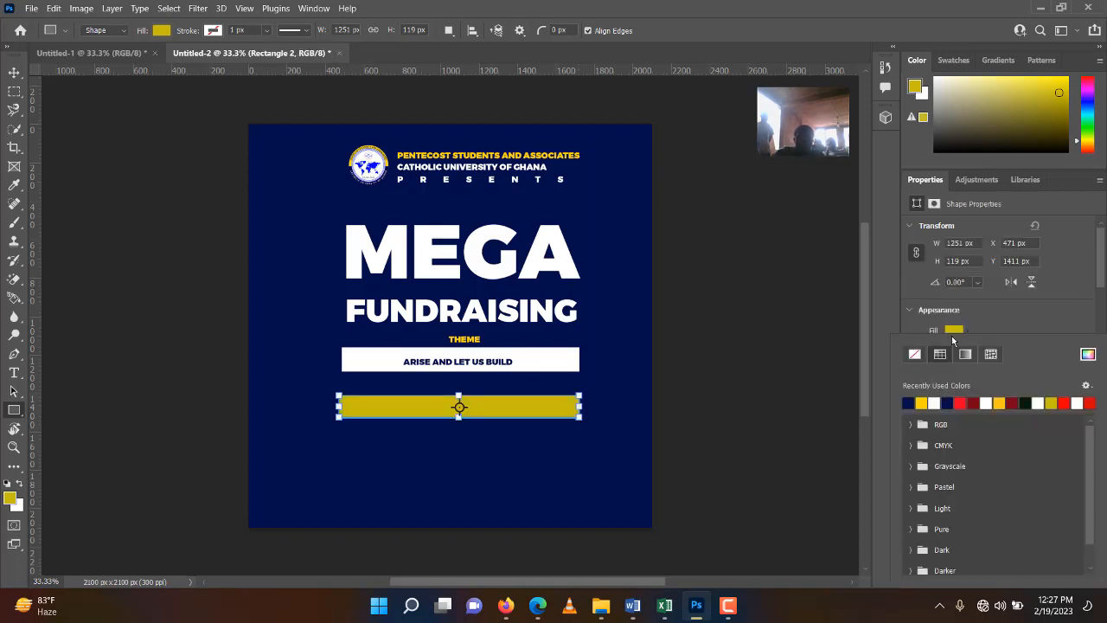
left_click(934, 401)
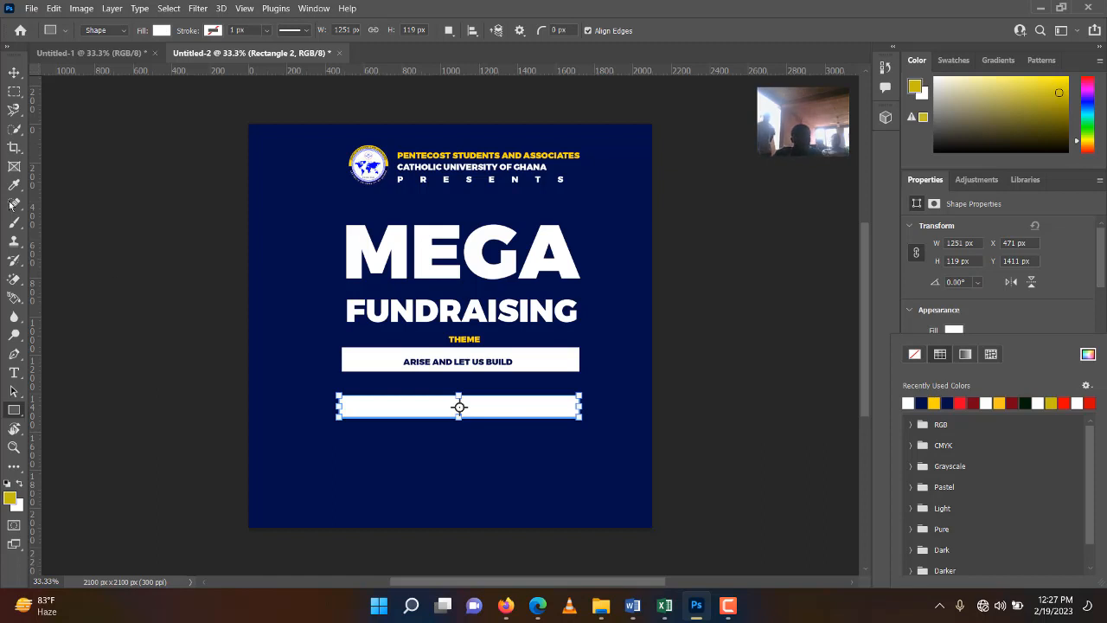
left_click(20, 372)
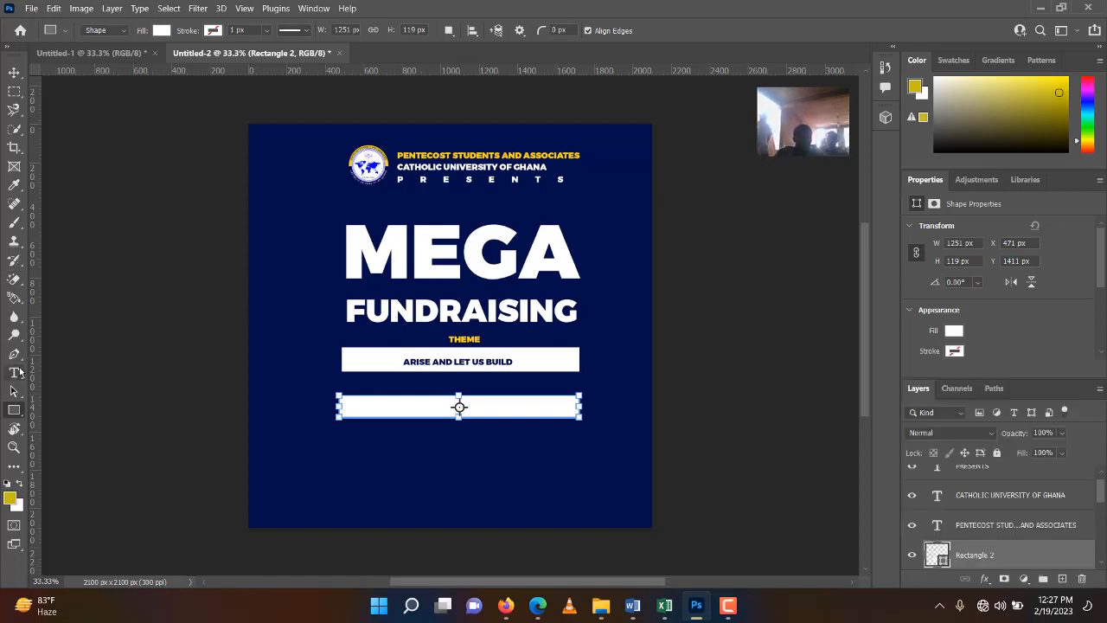
Step: Add the text "DATE" between the two white bars and colour it yellow, #ffd800, sampled from the header text
left_click(20, 371)
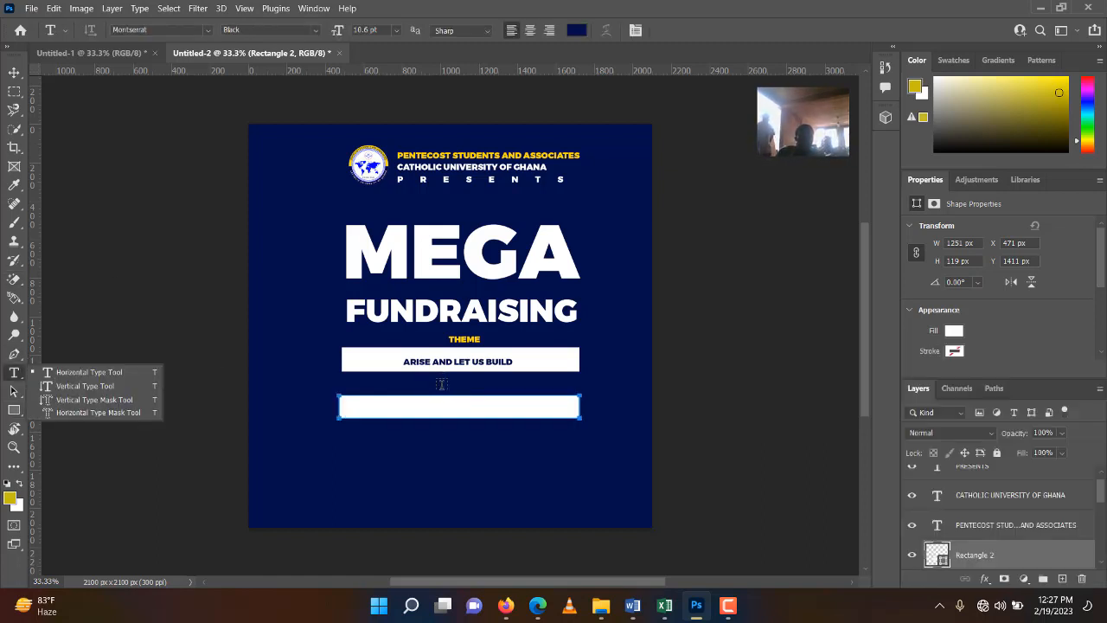
left_click(441, 384)
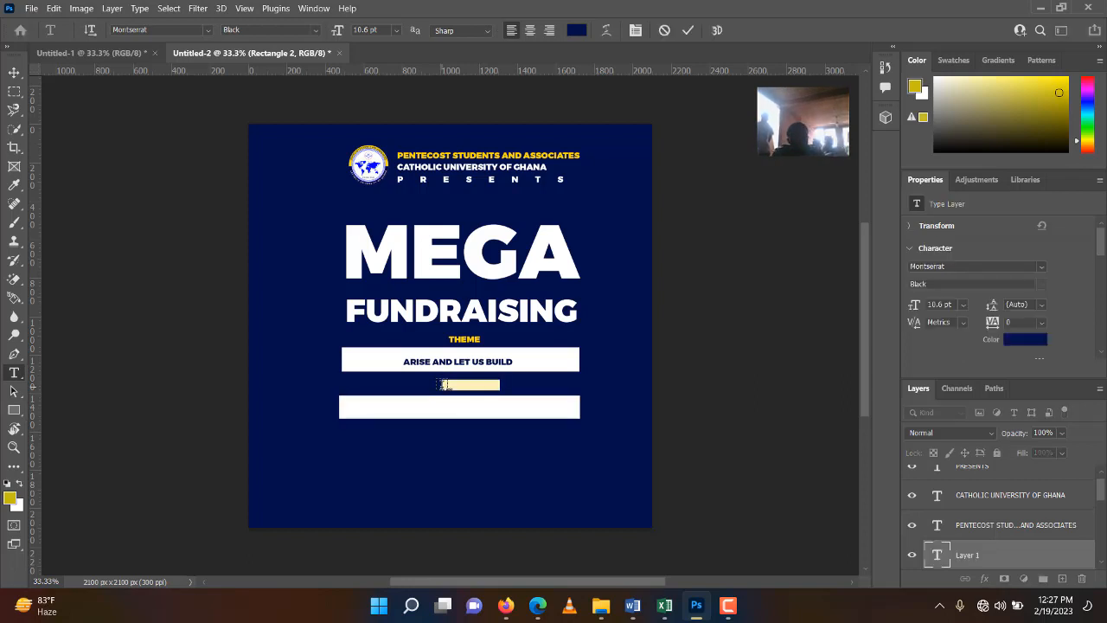
key("BackSpace")
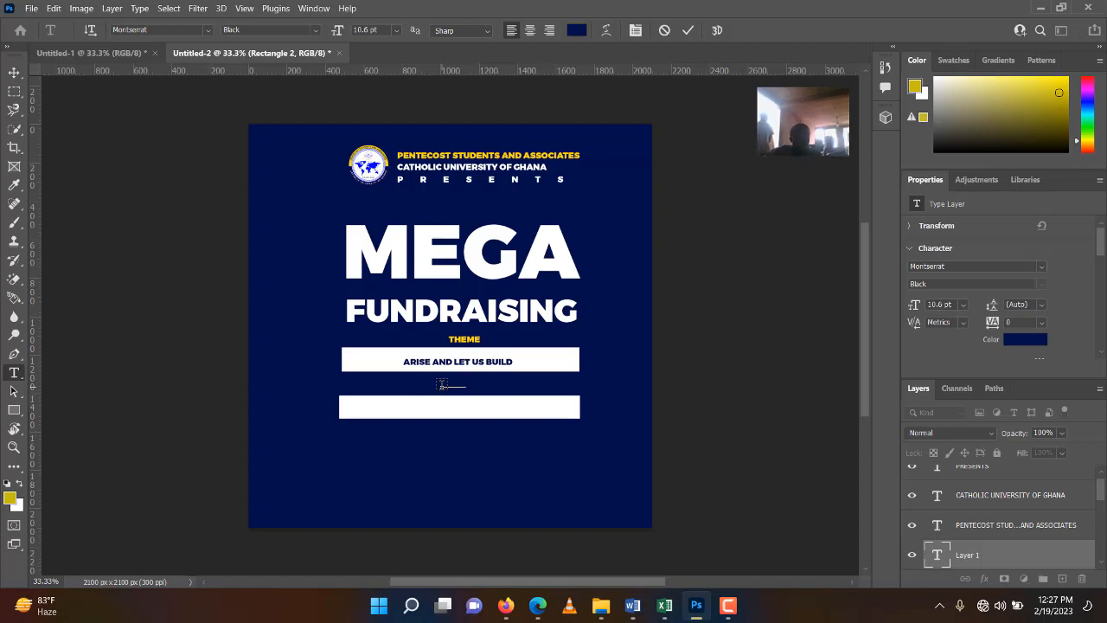
key("ctrl")
key("ctrl+a")
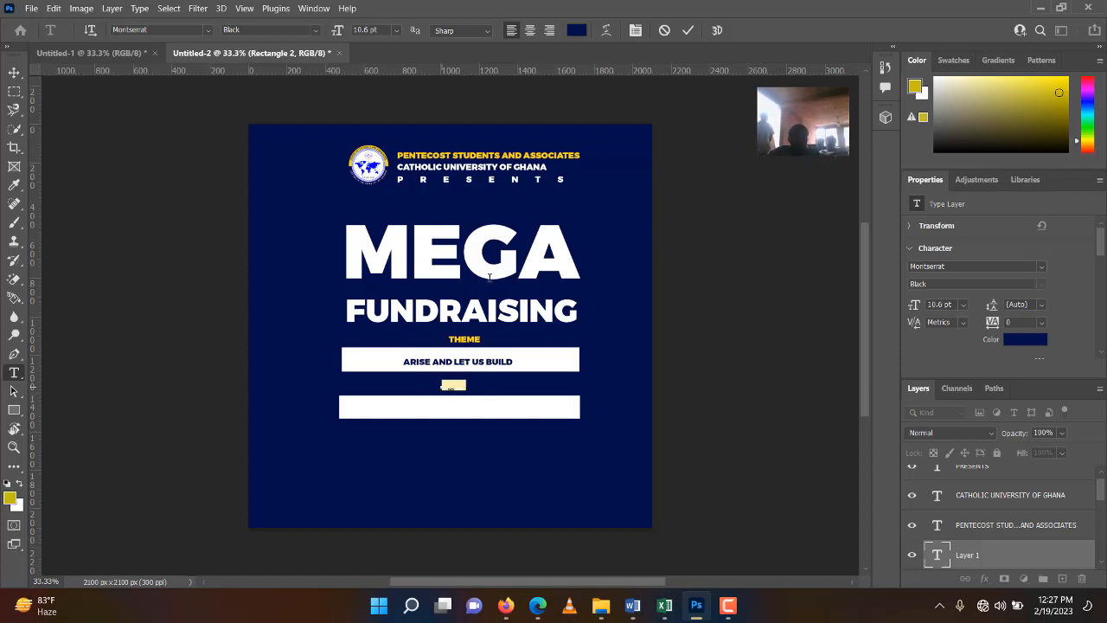
left_click(576, 30)
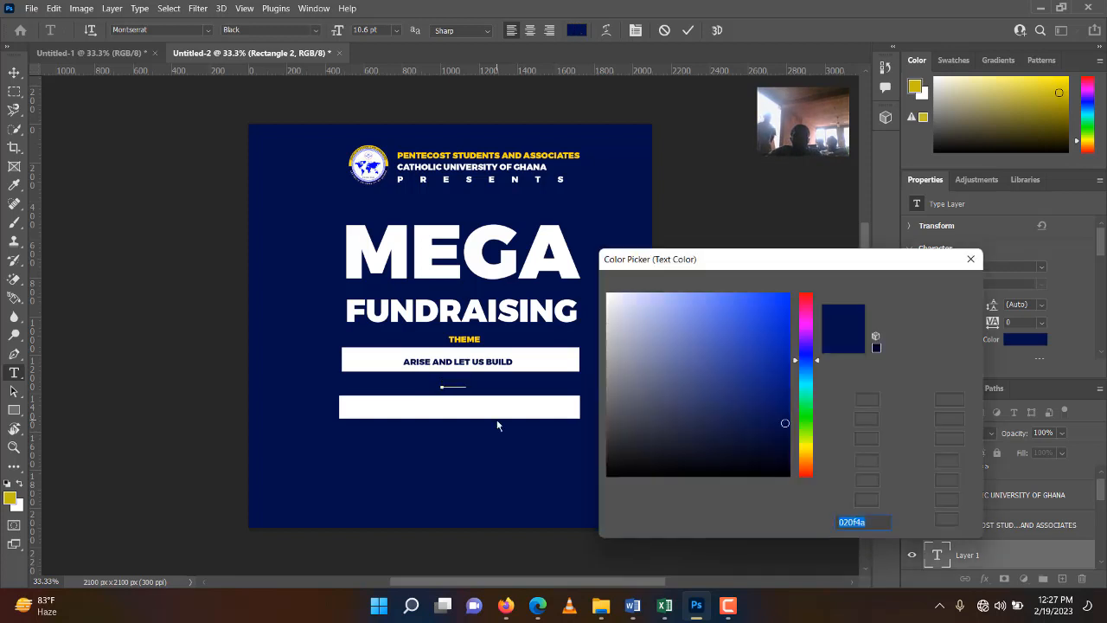
left_click(447, 154)
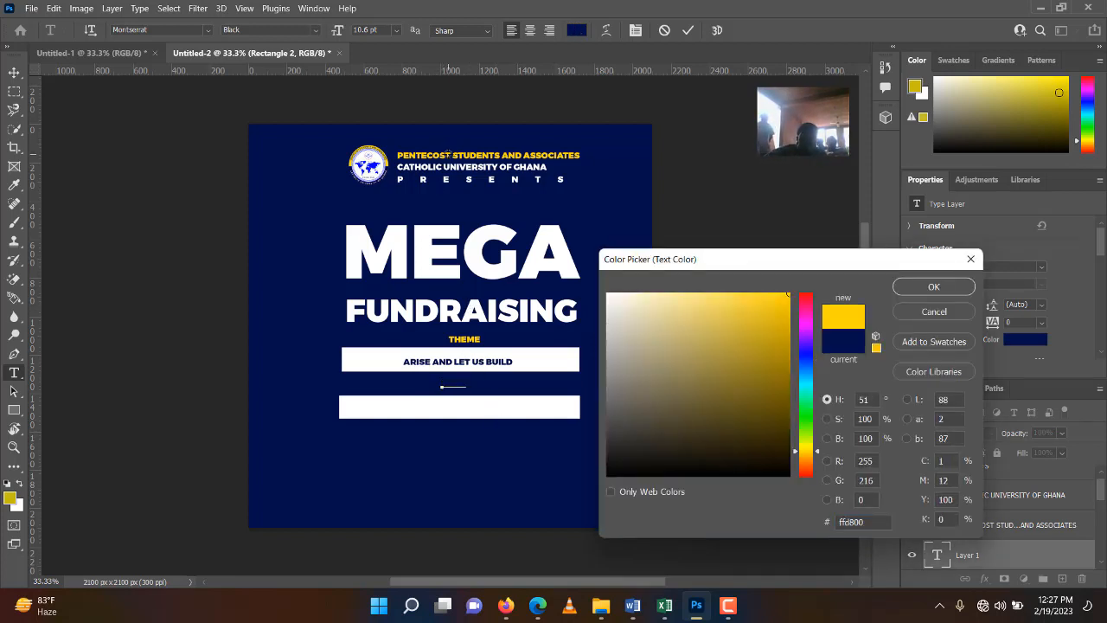
left_click(951, 288)
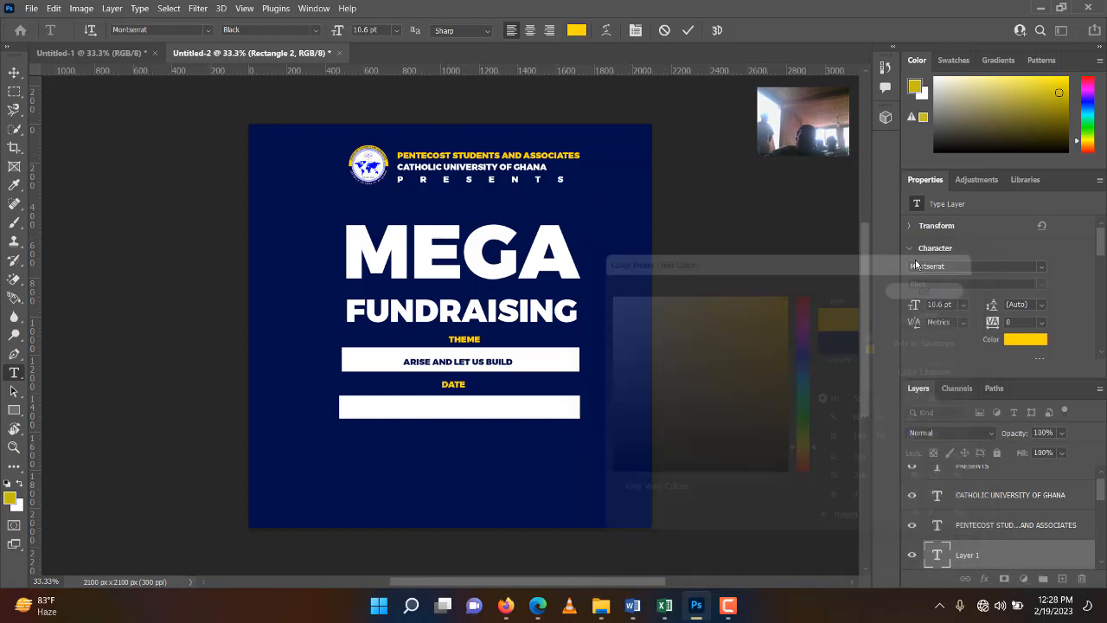
left_click(688, 31)
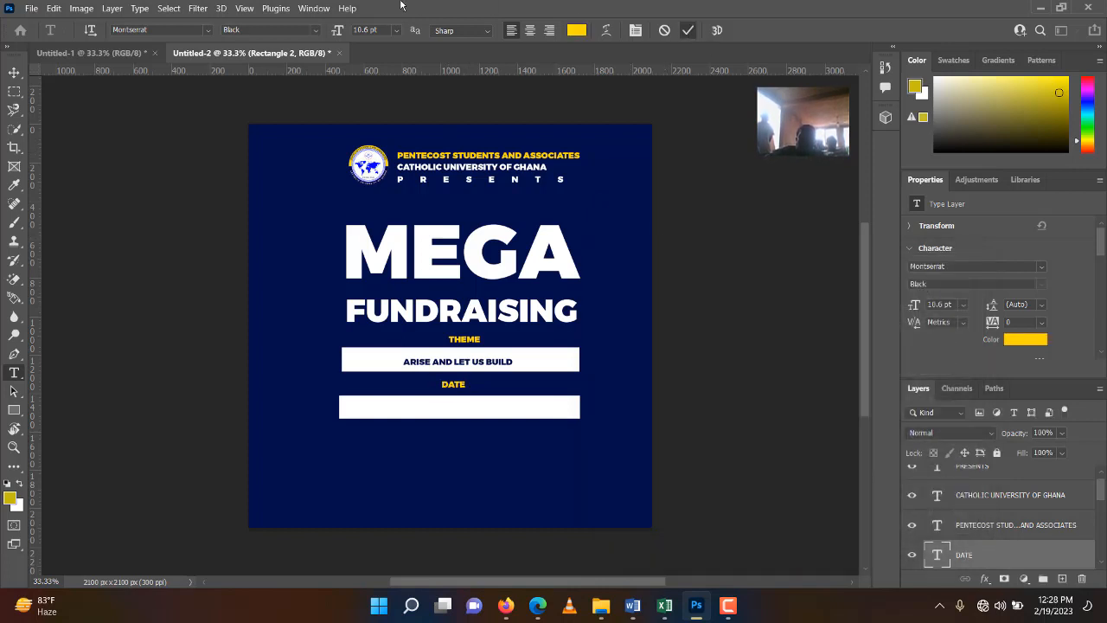
Step: Move the DATE text slightly so it sits centred just above the second white bar
left_click(13, 72)
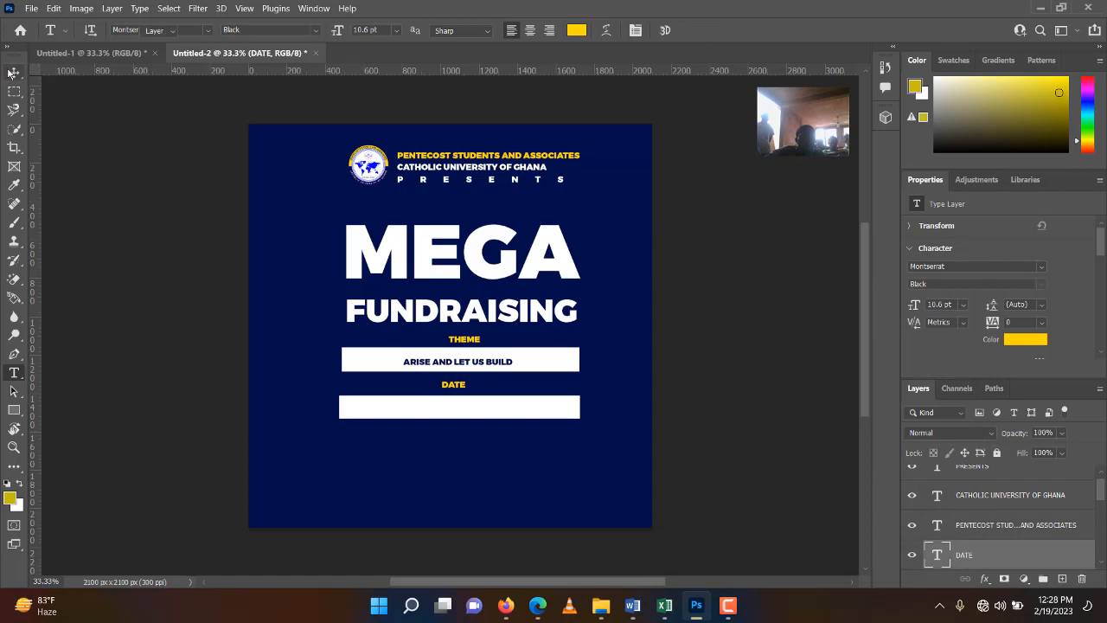
left_click(676, 405)
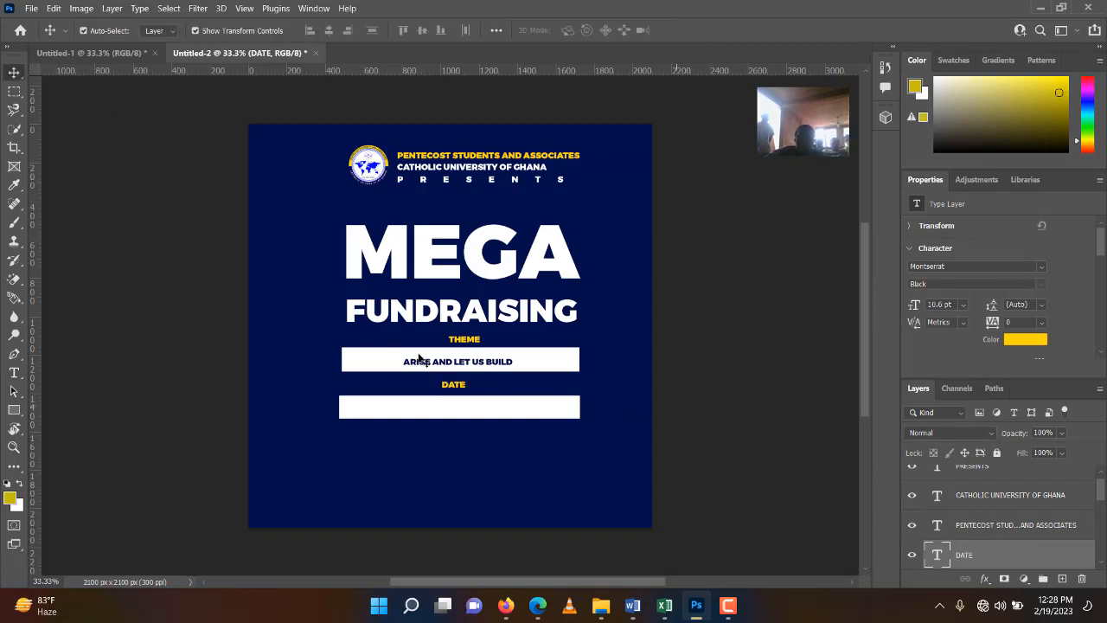
left_click(460, 395)
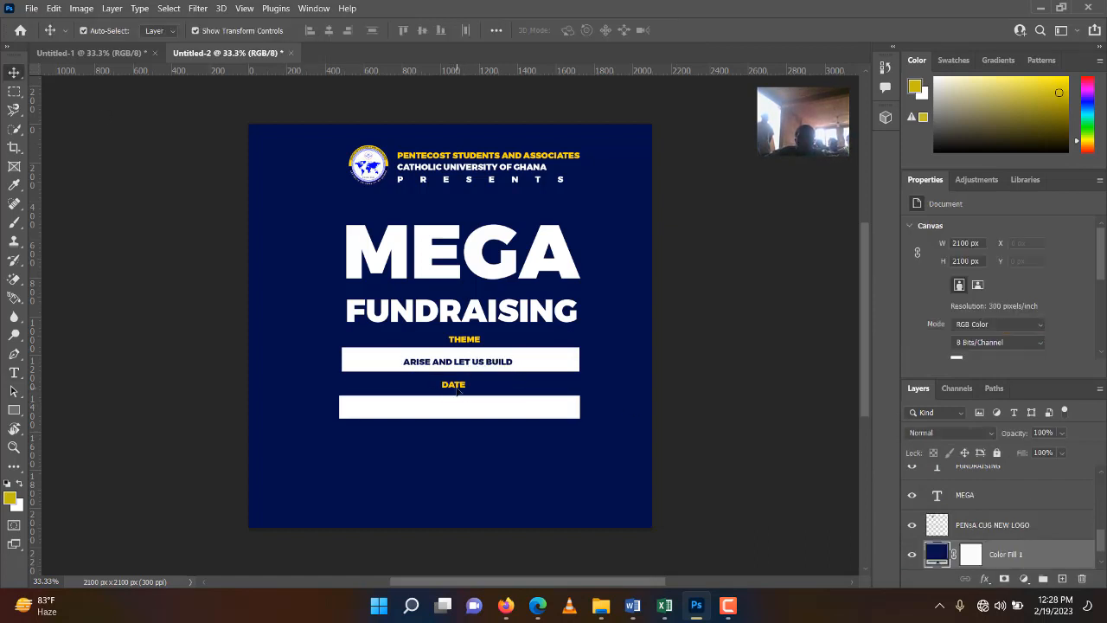
left_click_drag(462, 393, 462, 389)
double_click(461, 388)
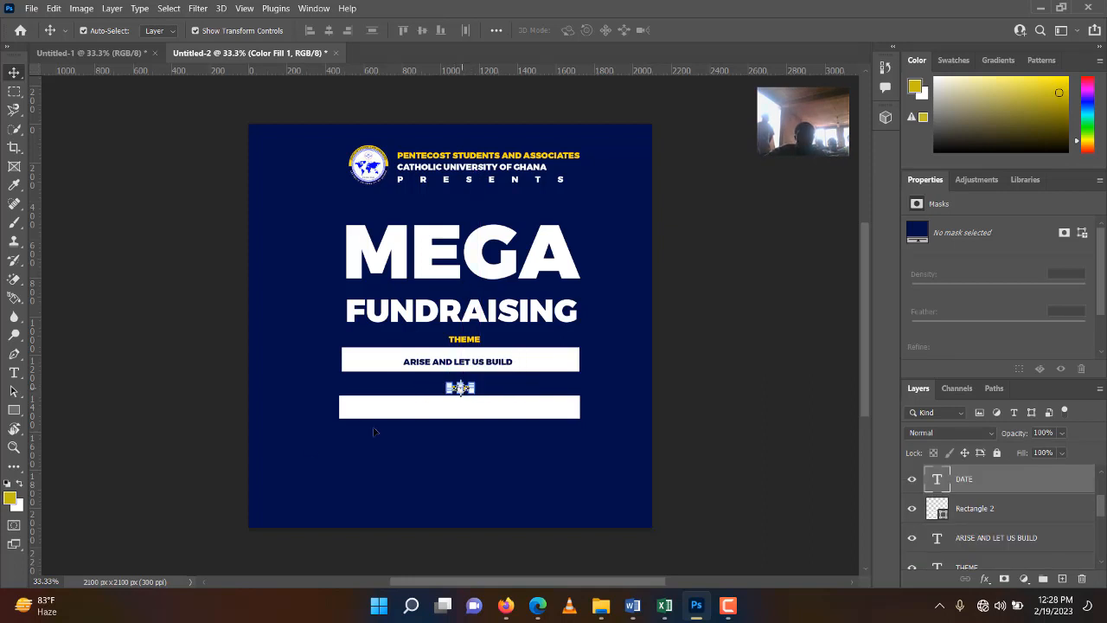
Step: Add the text "2ND APRIL, 2023" in yellow 10.6 pt Montserrat Black below the second white bar
left_click(16, 373)
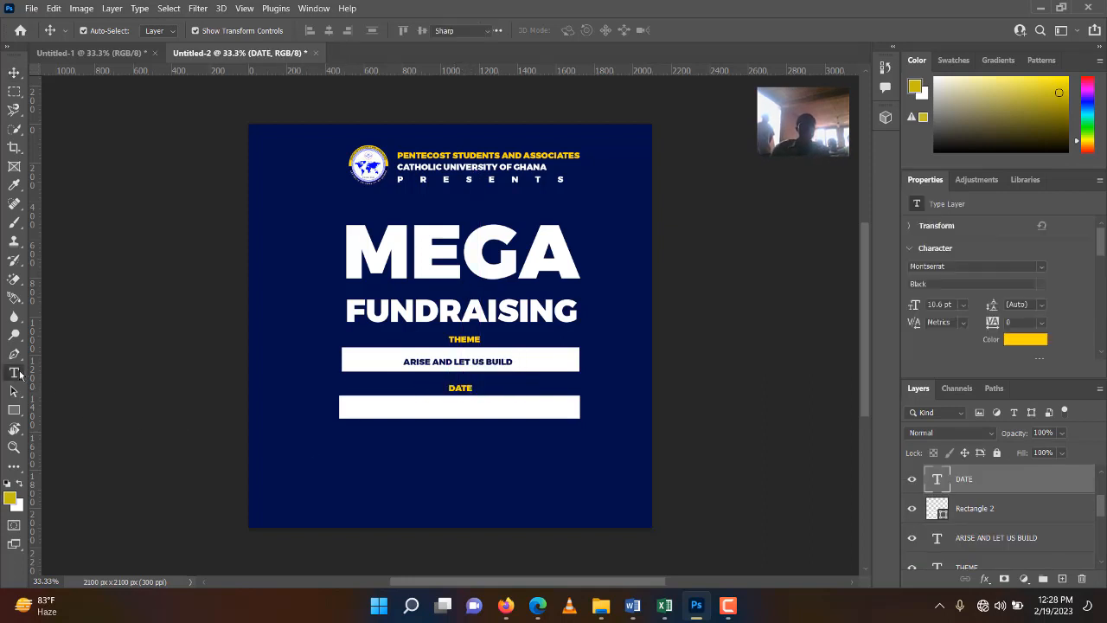
left_click(351, 459)
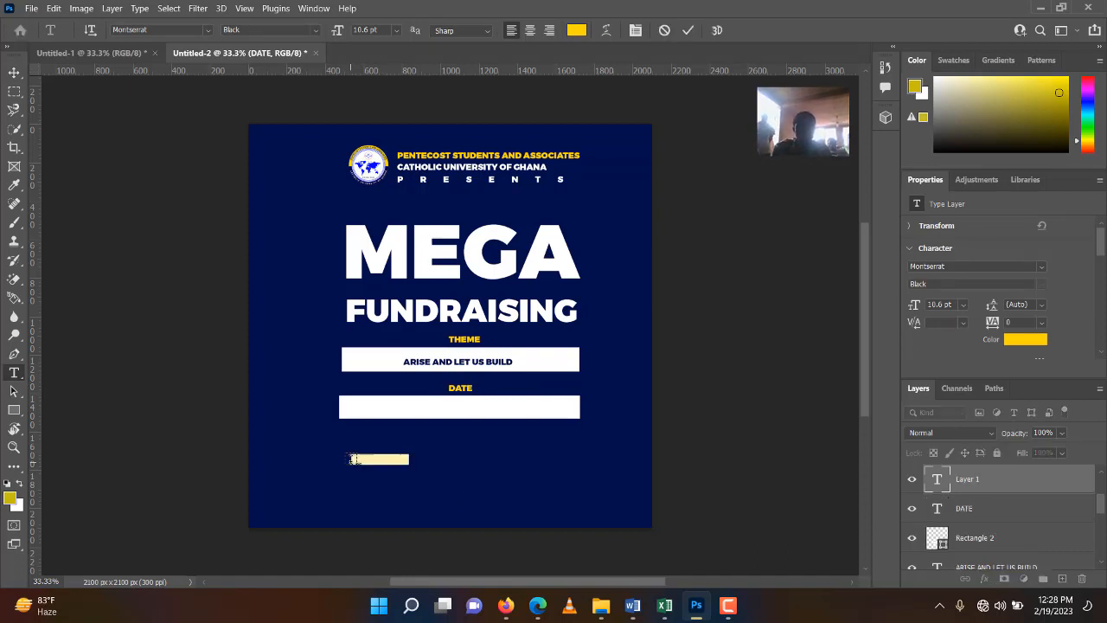
type("2ND")
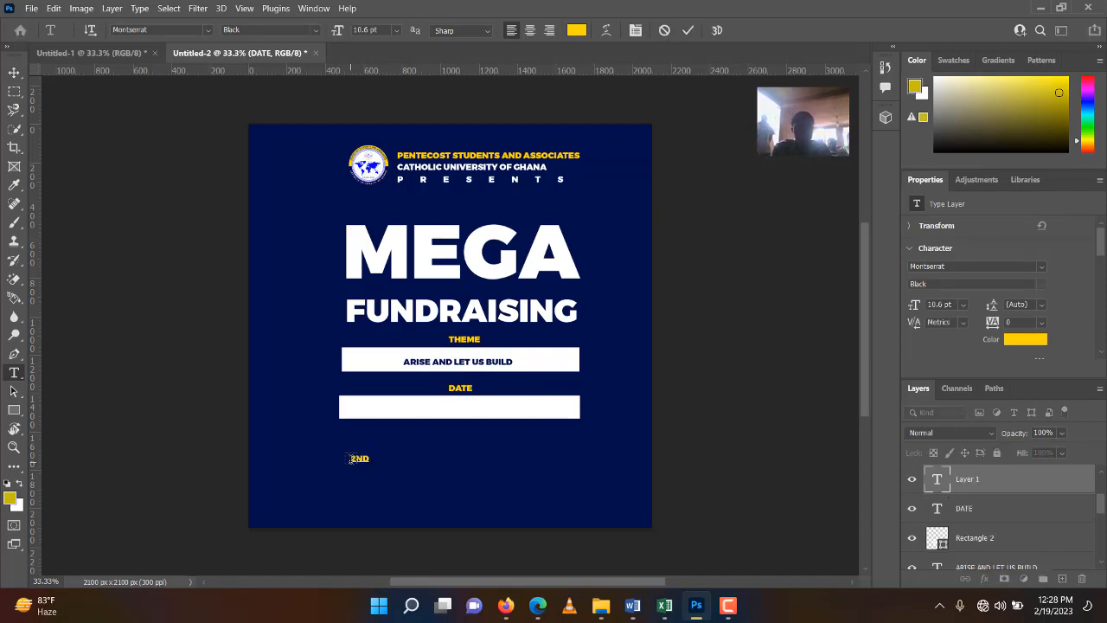
type(" APRIL, 2023")
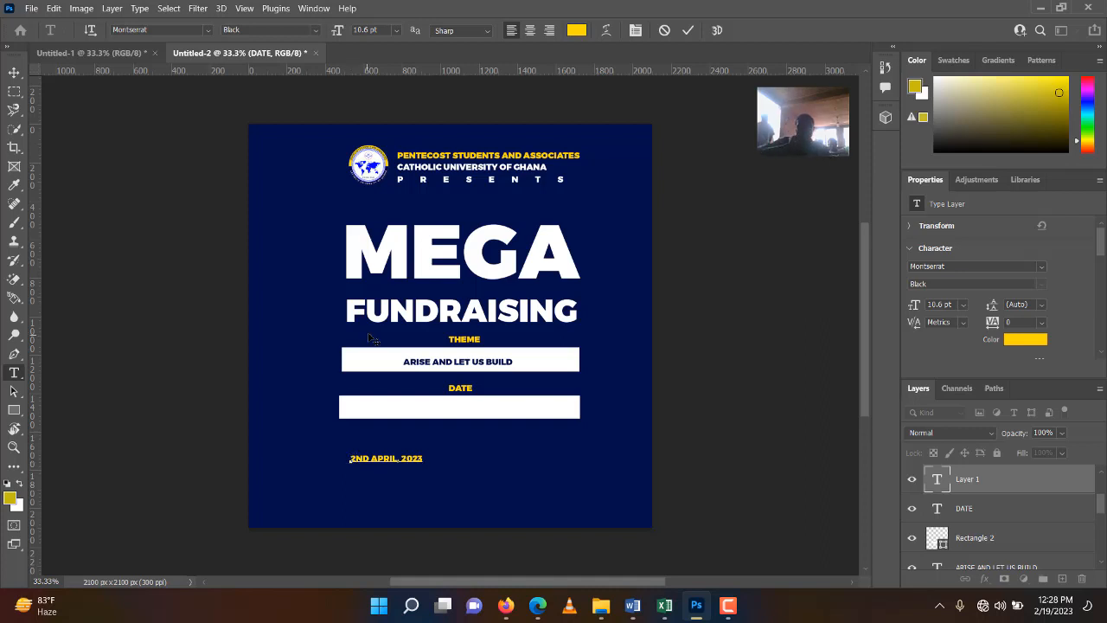
left_click(688, 32)
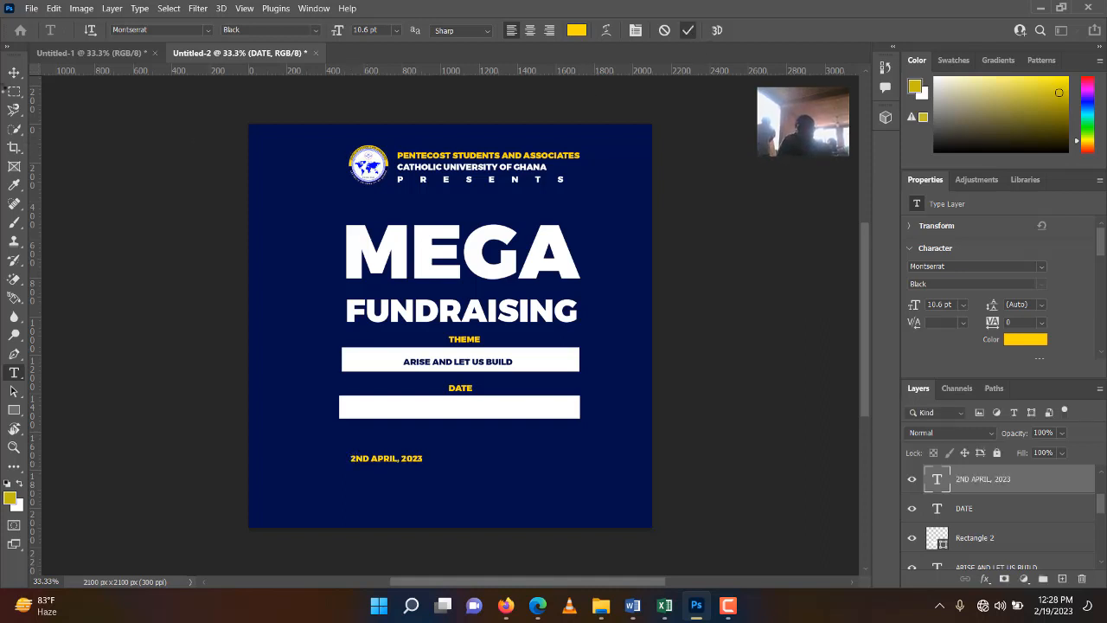
Step: Move the date text onto the second white bar and recolour it navy, #020f4a, sampled from the flyer background
key("v")
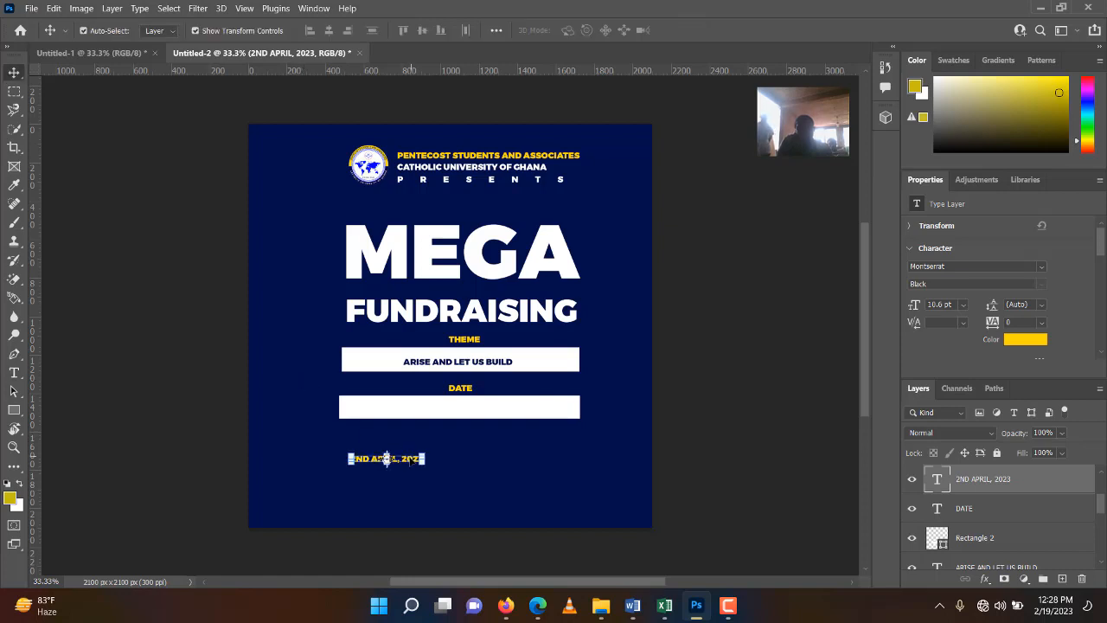
left_click_drag(387, 458, 483, 410)
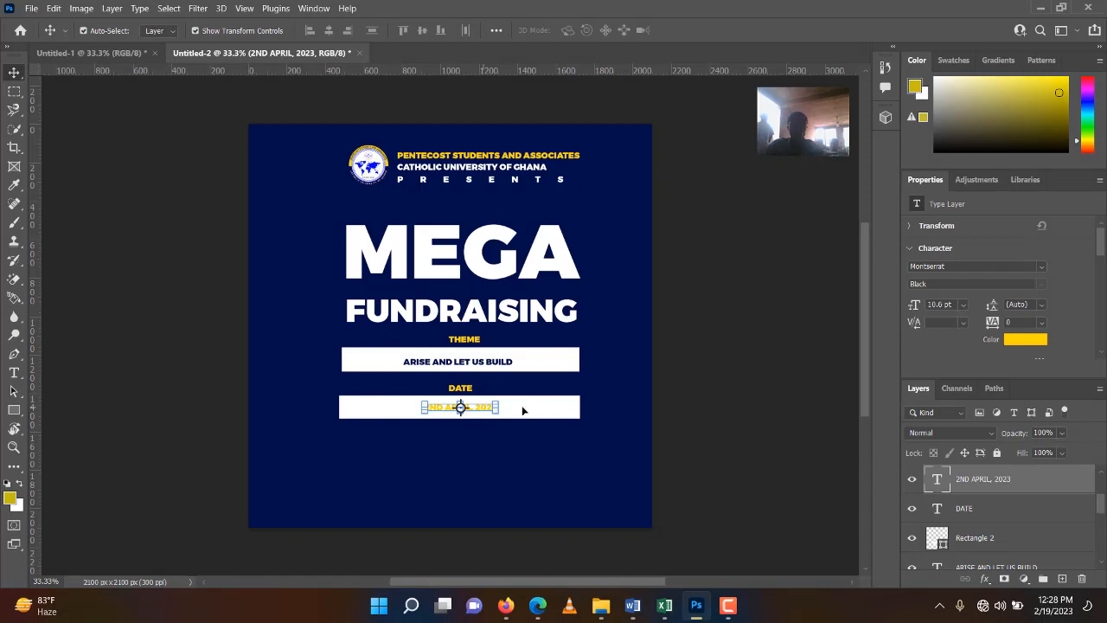
left_click(1017, 343)
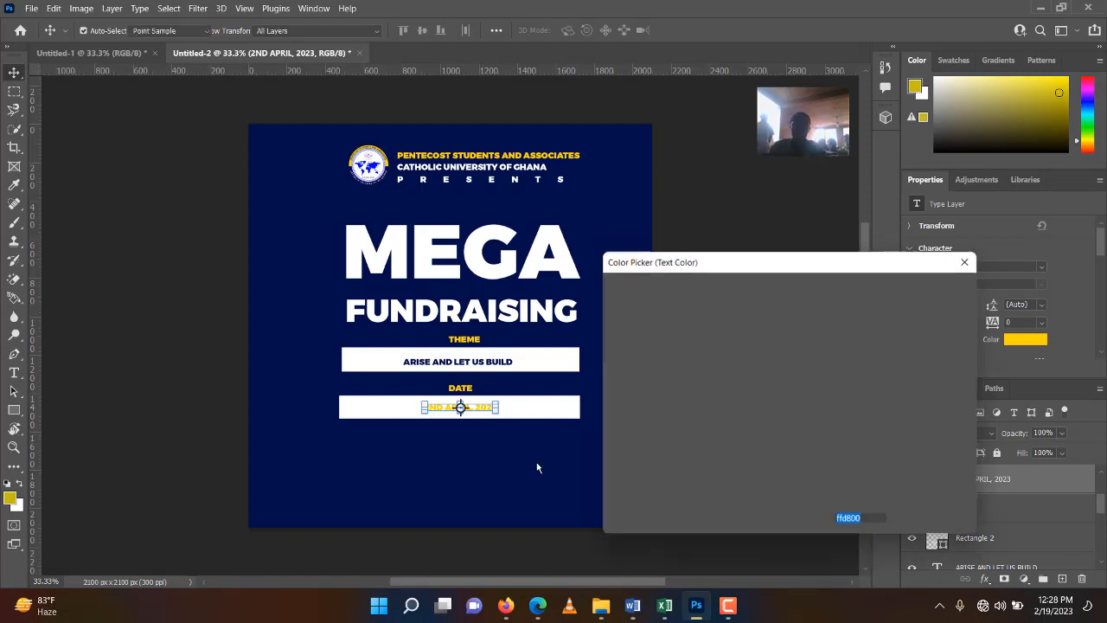
left_click(531, 462)
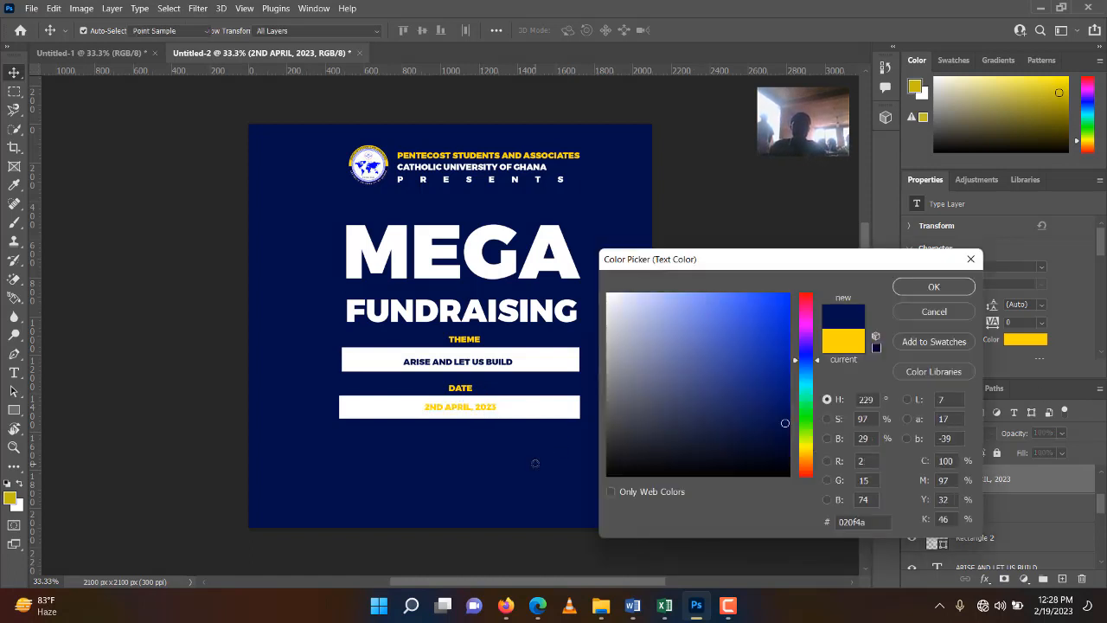
left_click(923, 286)
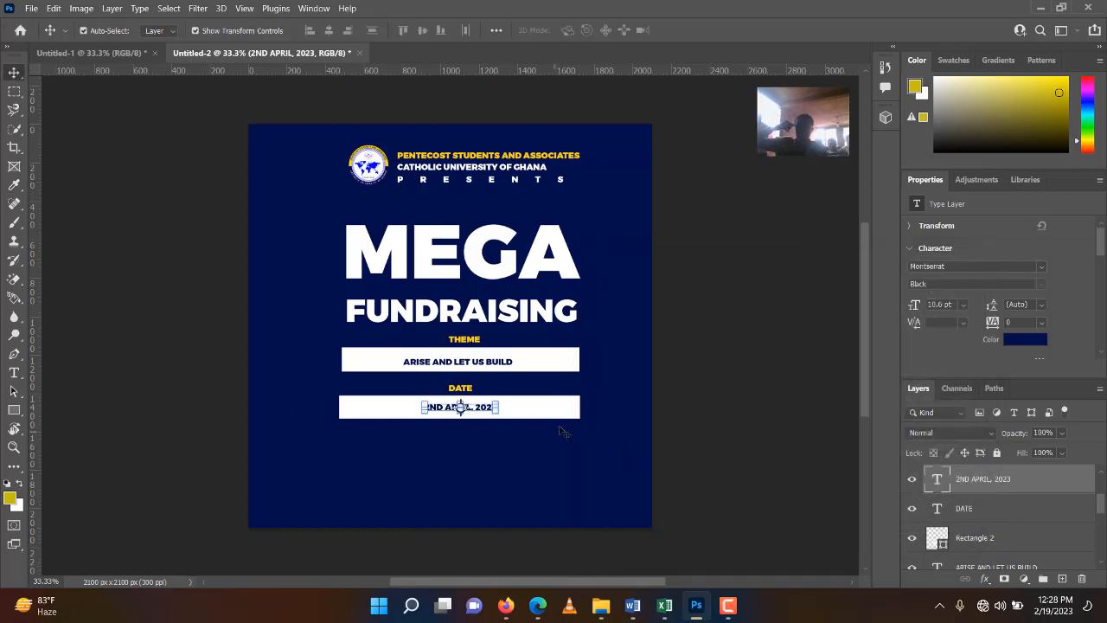
Step: Scale up the "2ND APRIL, 2023" text proportionally to 17.04 pt inside the second white bar
mouse_move(499, 406)
left_mouse_down()
mouse_move(543, 403)
mouse_move(497, 408)
left_mouse_up()
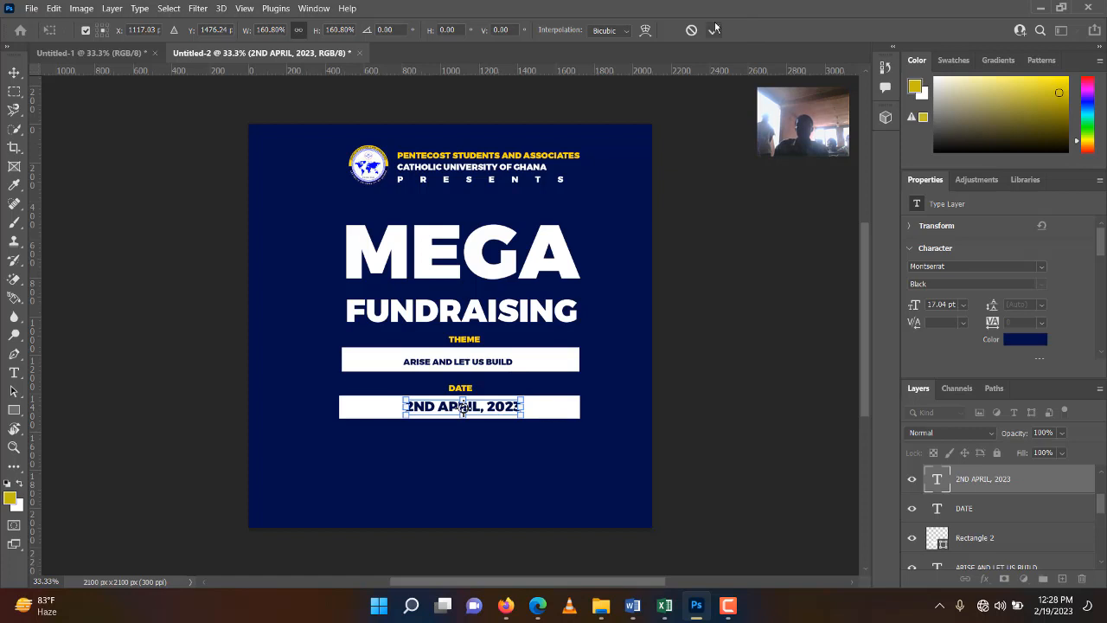
key("Return")
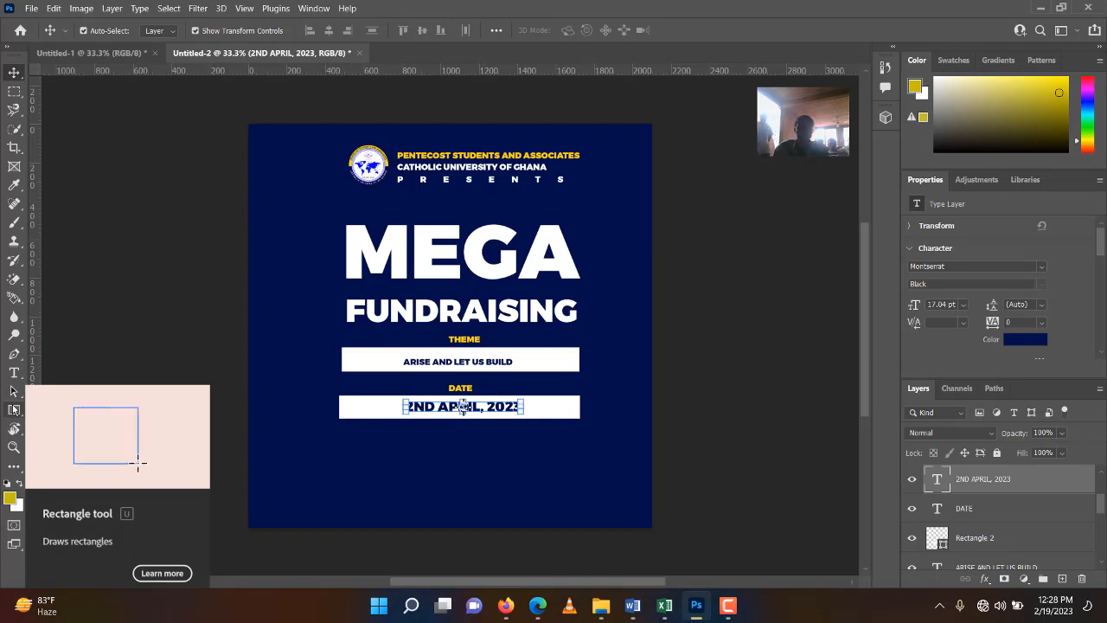
Step: Draw a white-filled rectangle about 1245 by 130 px below the date bar and shift it slightly lower
left_click_drag(14, 409, 69, 409)
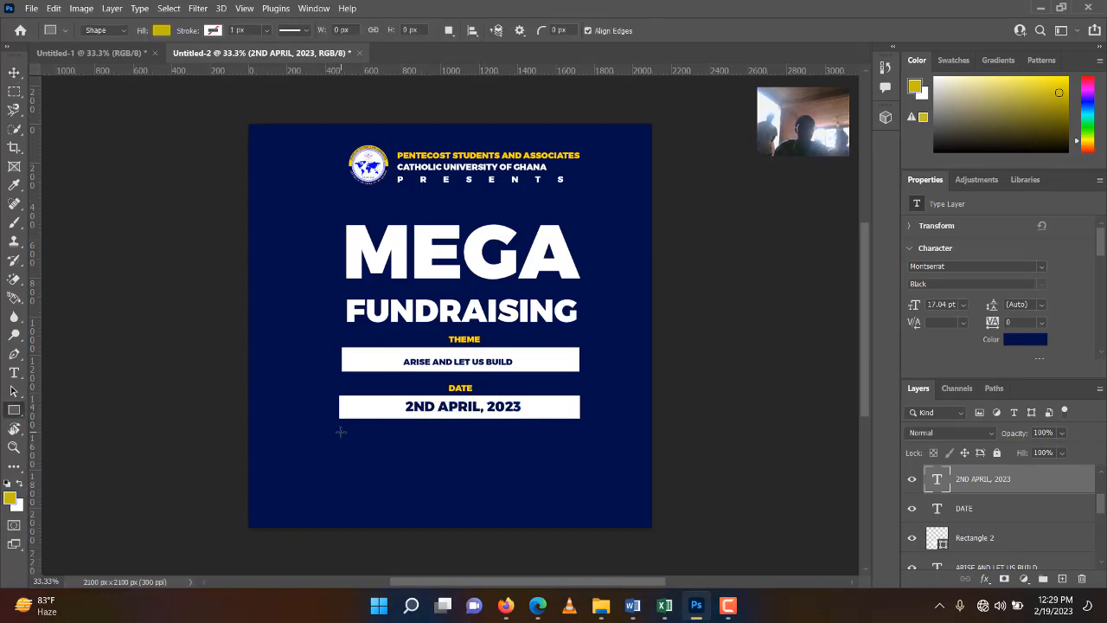
left_click_drag(341, 432, 578, 456)
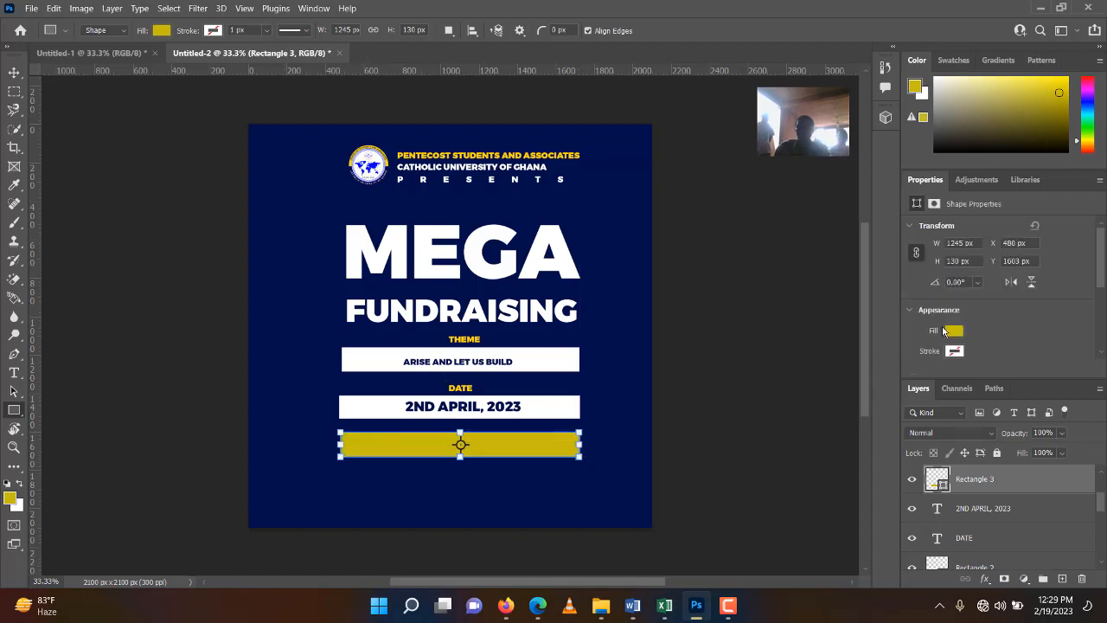
left_click(951, 331)
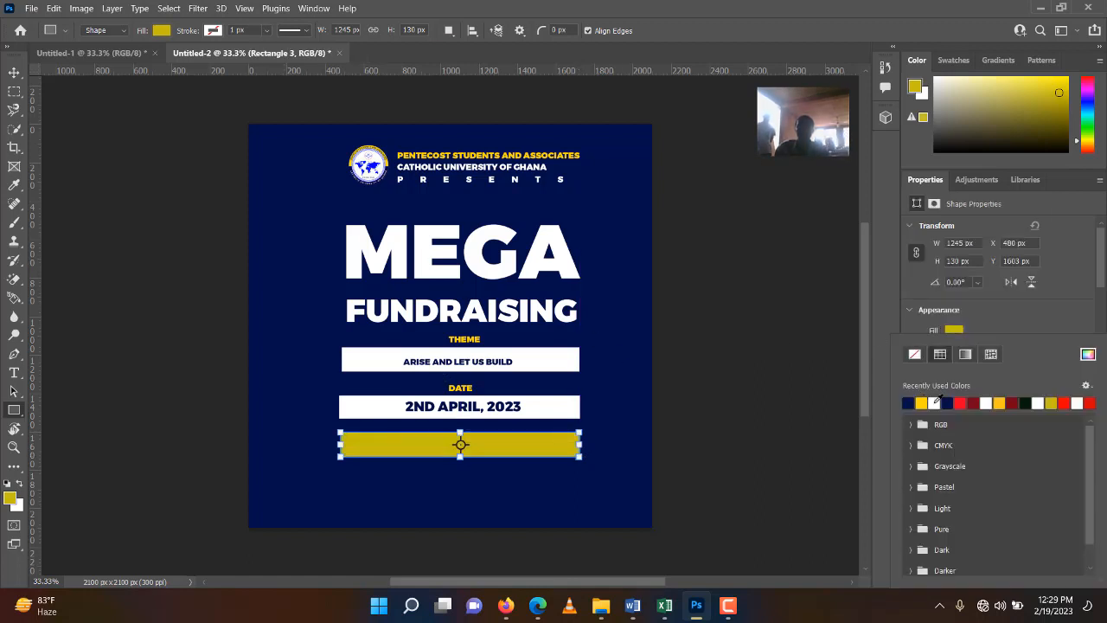
left_click(935, 402)
left_click(13, 71)
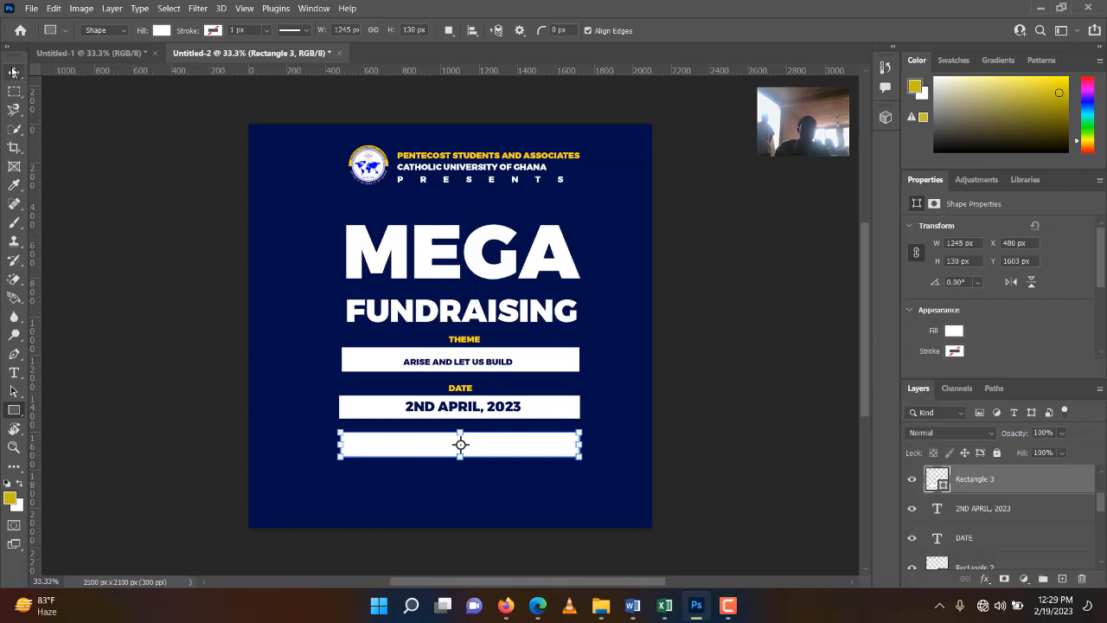
left_click_drag(398, 440, 395, 443)
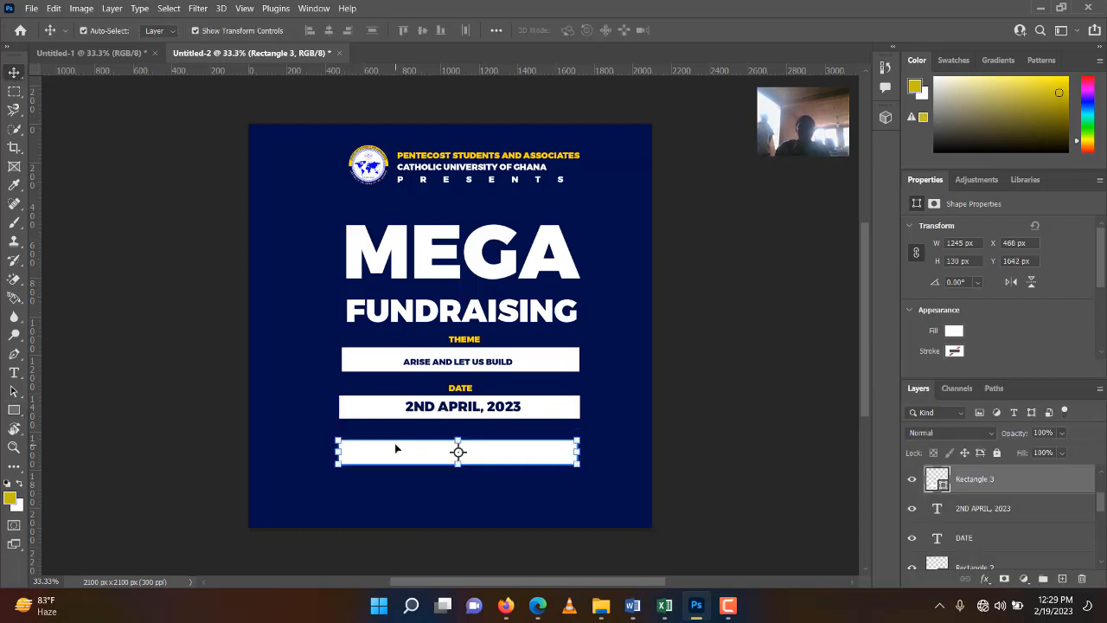
key("t")
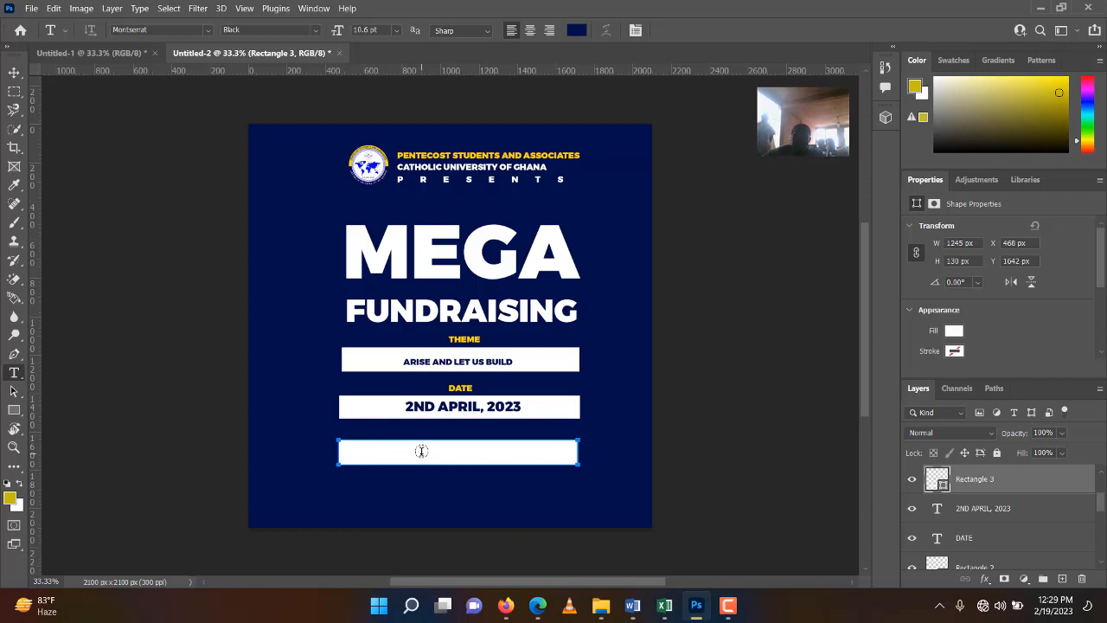
left_click(422, 451)
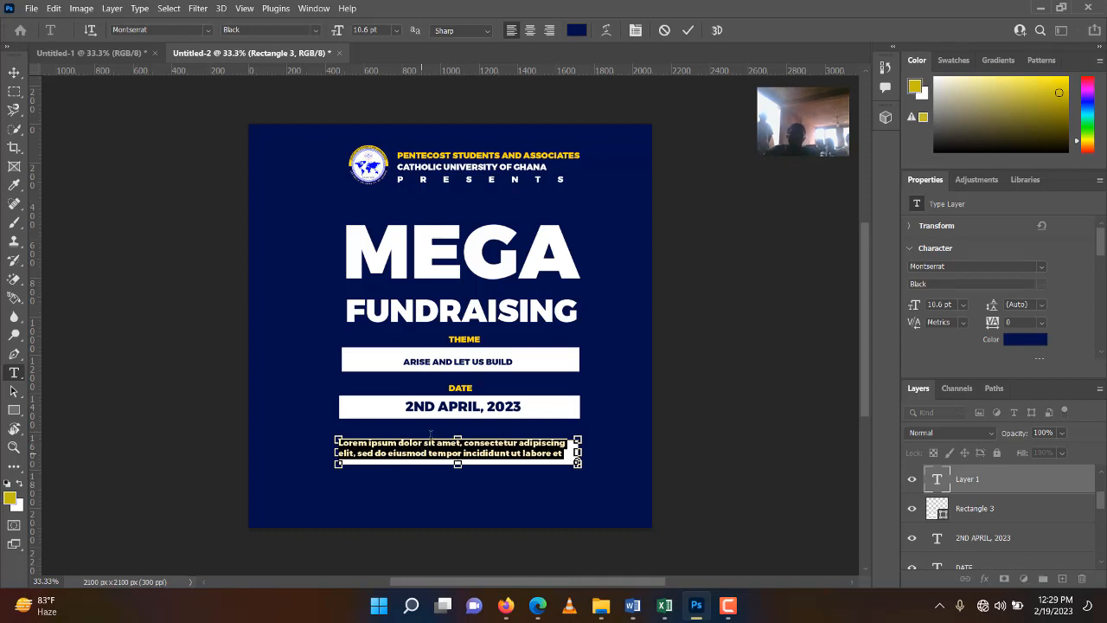
left_click(664, 32)
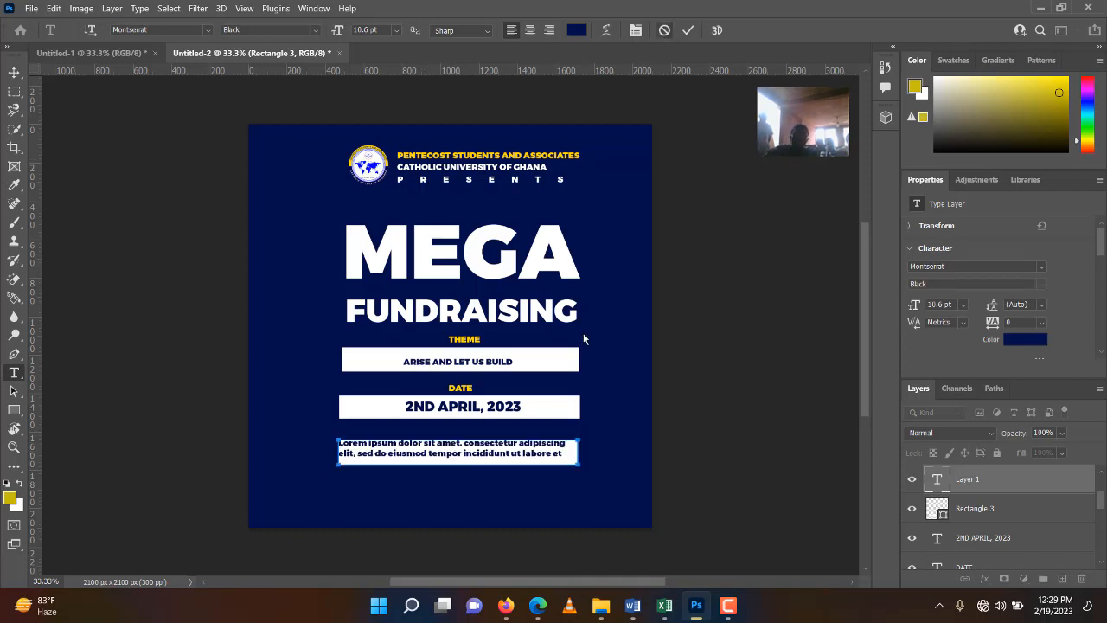
Step: Add the text "VENUE" below the third white bar and colour it yellow, #e9c60b, sampled from the header text
left_click(366, 504)
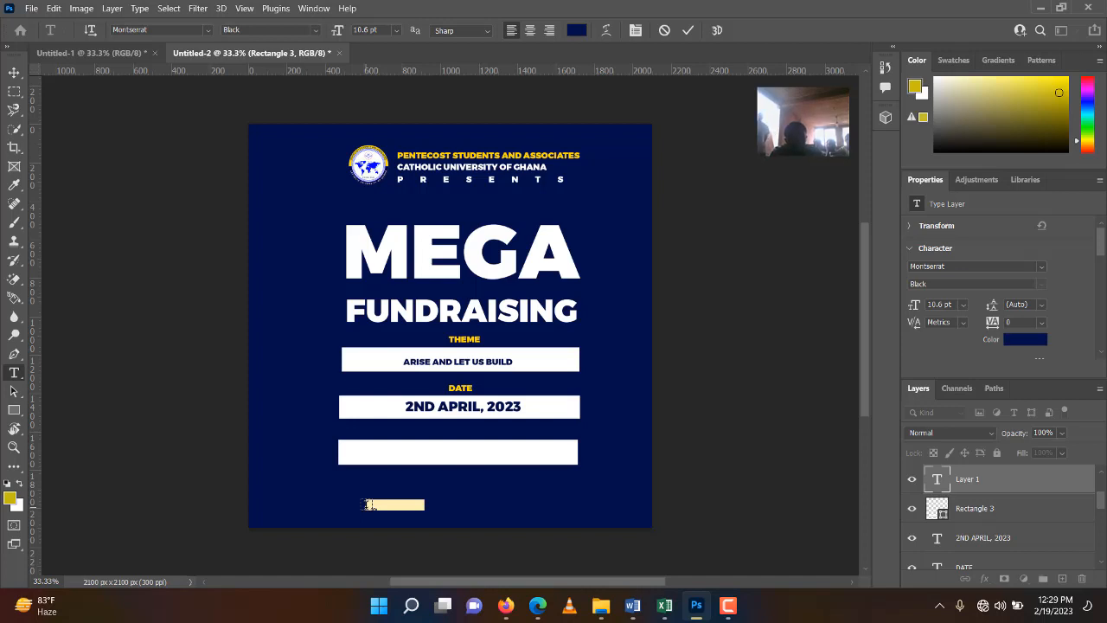
key("BackSpace")
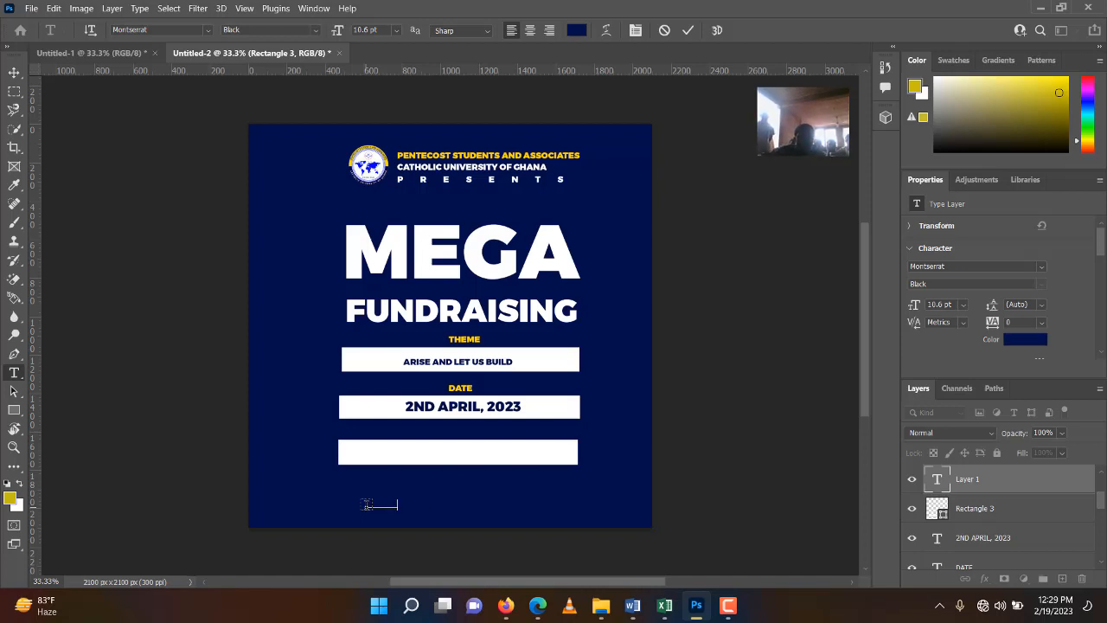
key("ctrl+a")
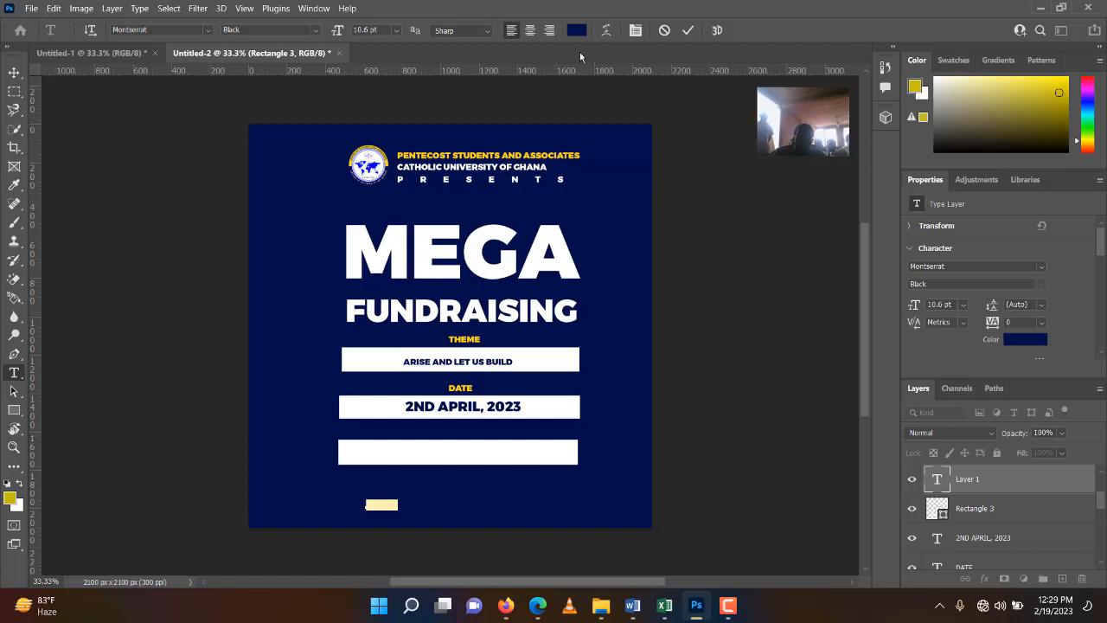
left_click(578, 32)
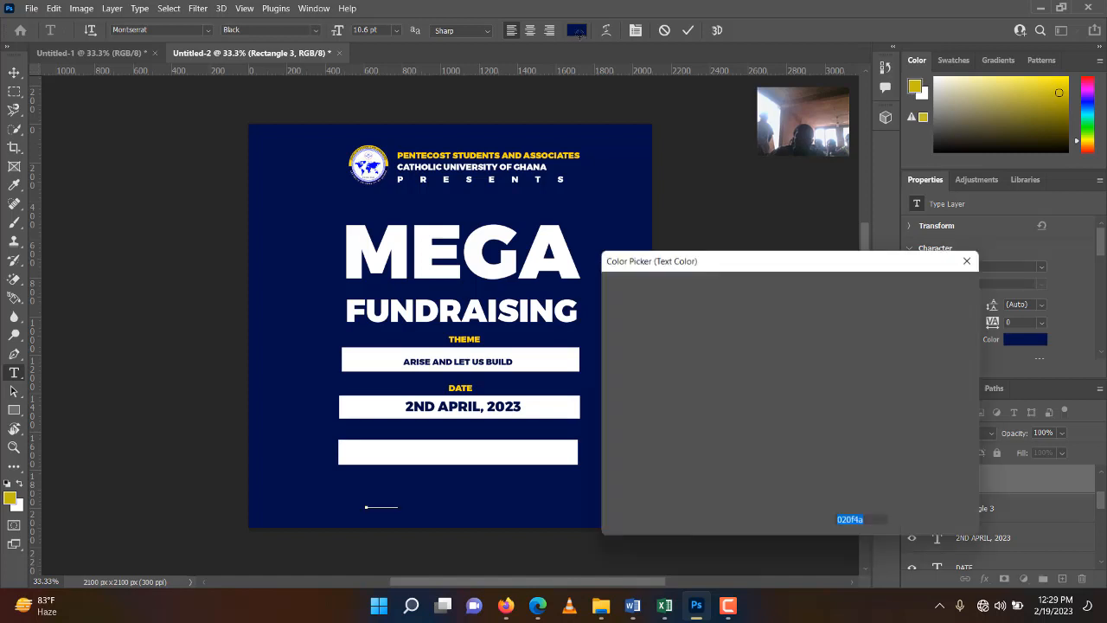
left_click(559, 154)
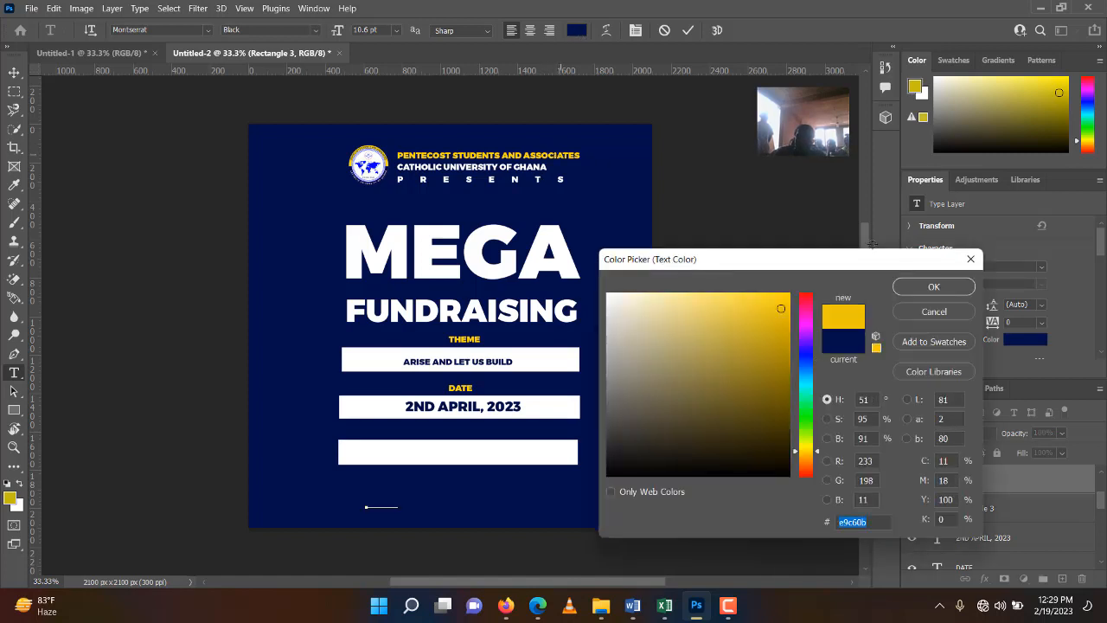
left_click(914, 287)
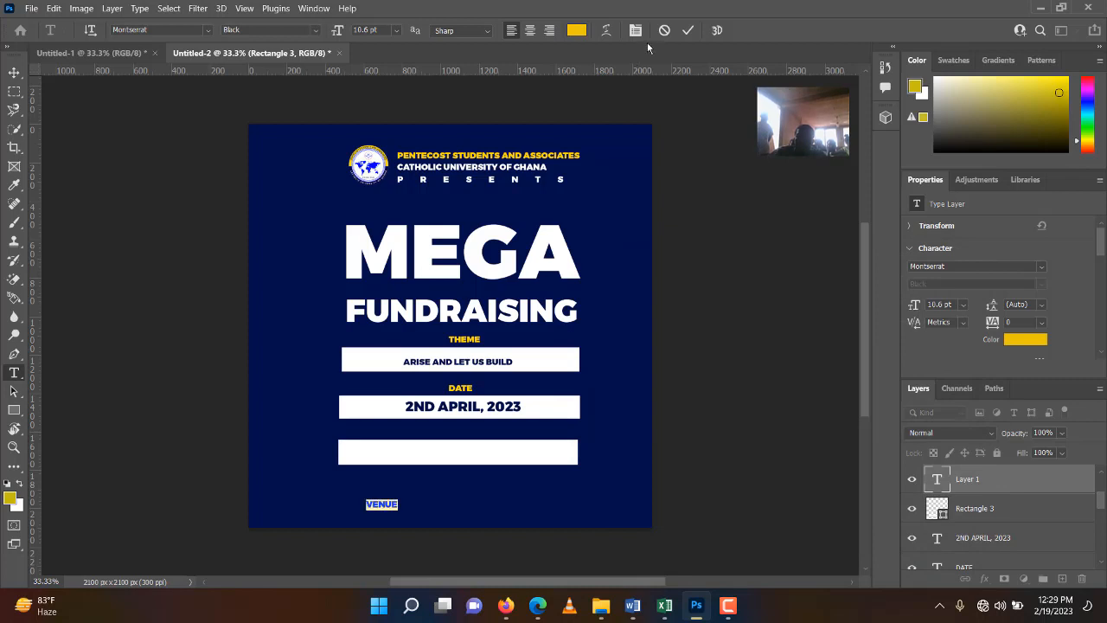
left_click(685, 31)
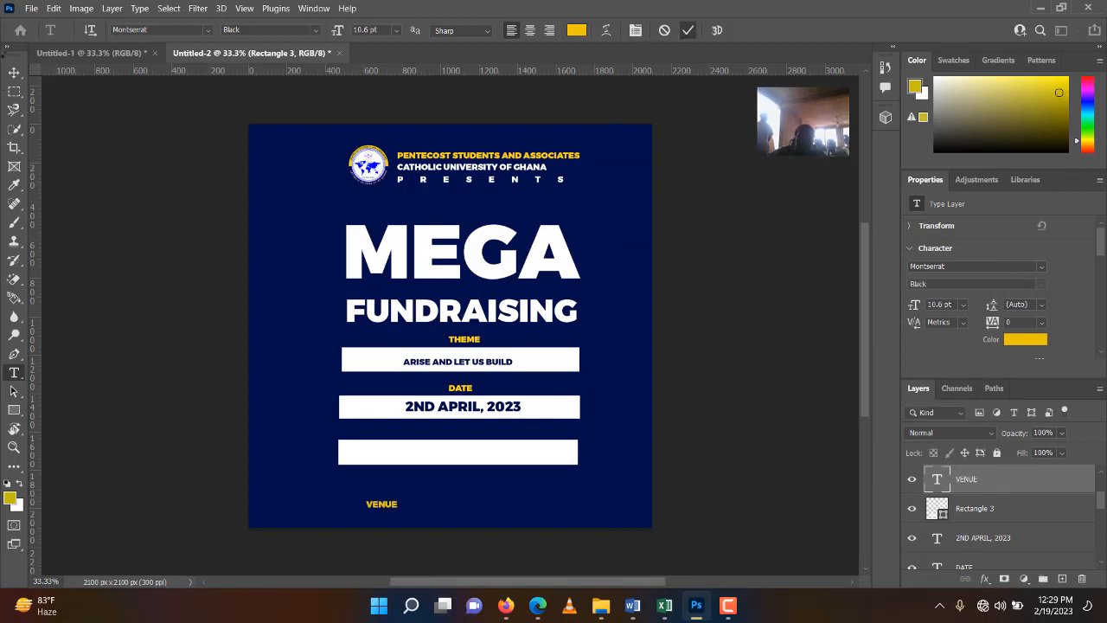
Step: Move the VENUE text up between the second and third white bars, centred just above the third bar
key("v")
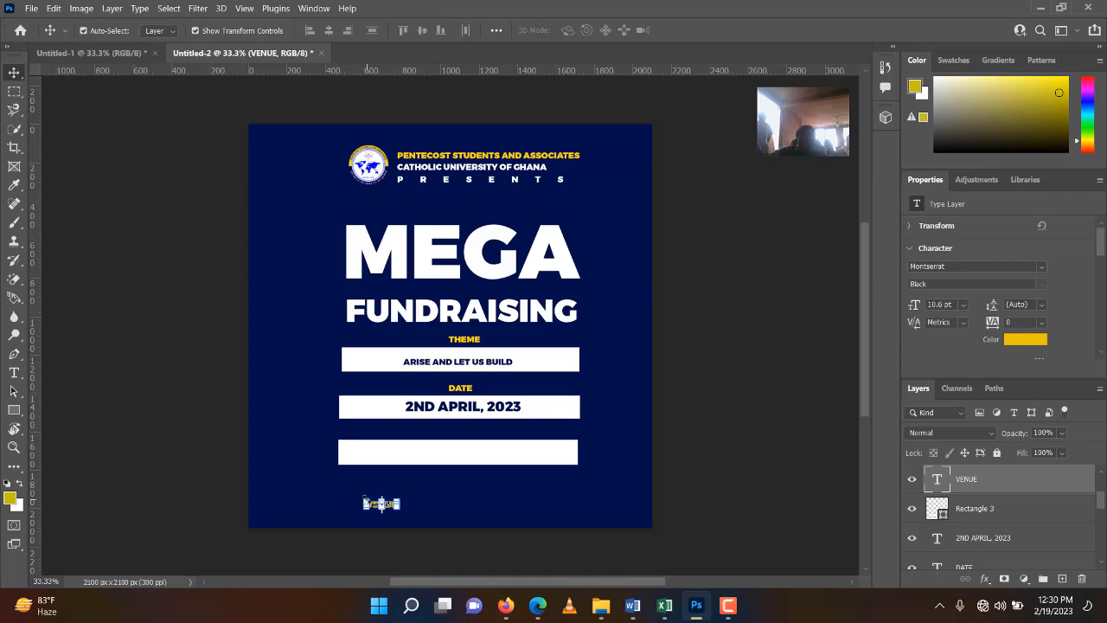
left_click_drag(363, 498, 350, 496)
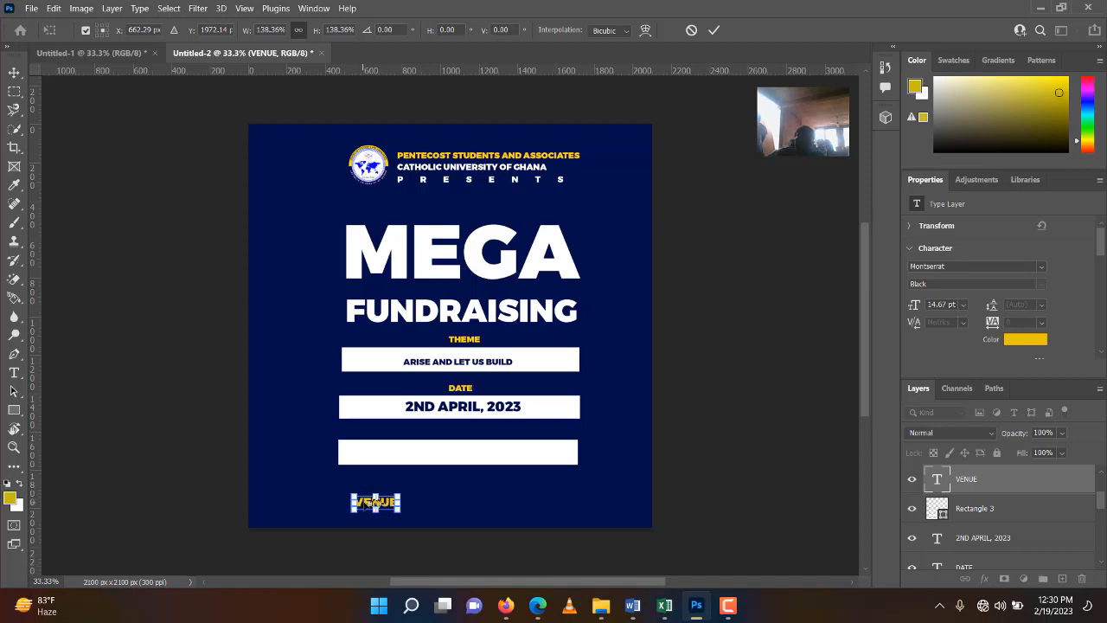
left_click_drag(373, 502, 447, 430)
left_click(713, 29)
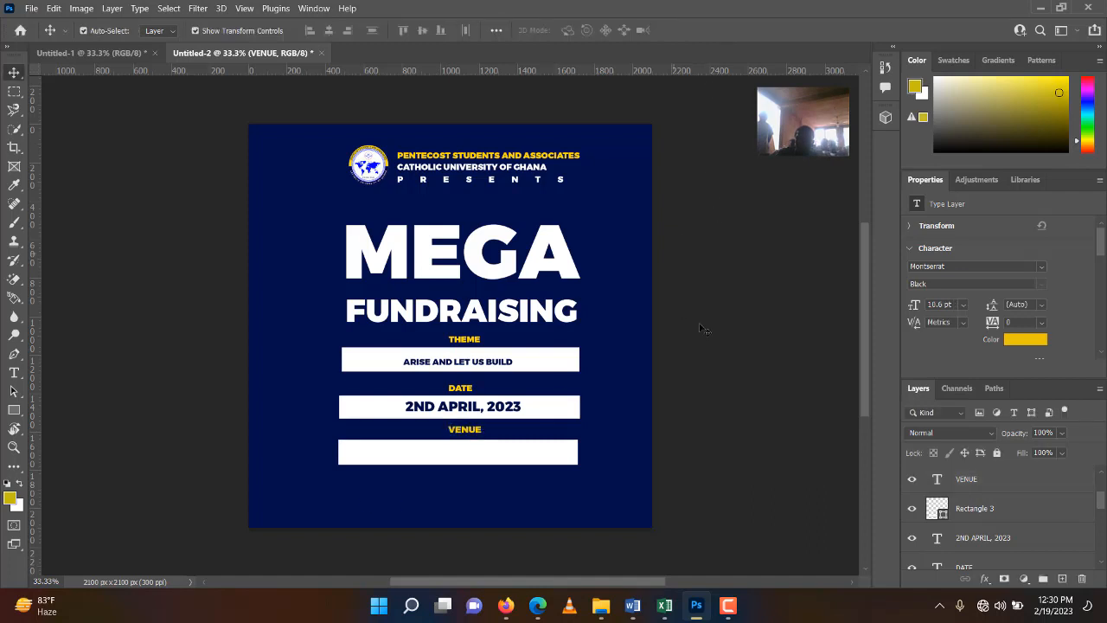
left_click(476, 440)
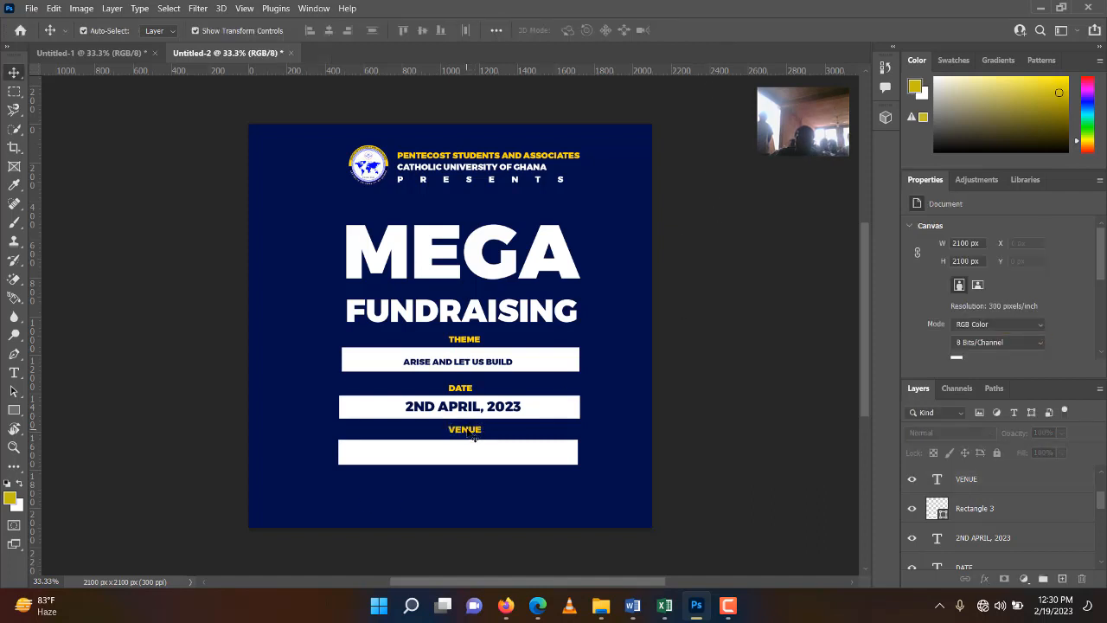
left_click_drag(473, 438, 461, 432)
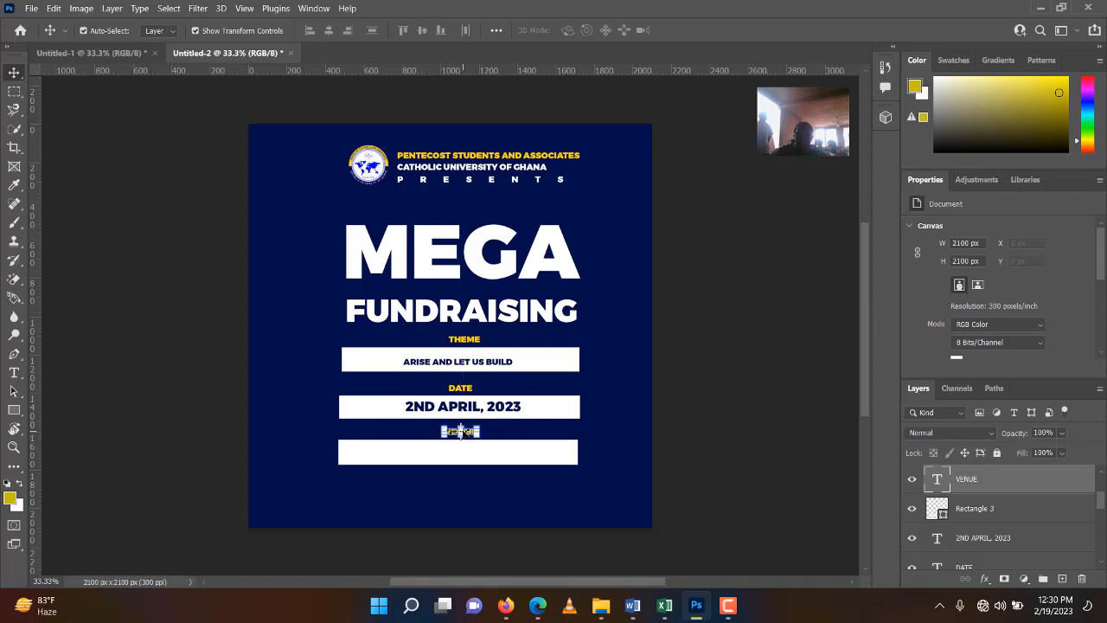
Step: Add the text "BEHIND THE SCHOOL HOSTEL" in 10.6 pt Montserrat Black below the third white bar
left_click(333, 515)
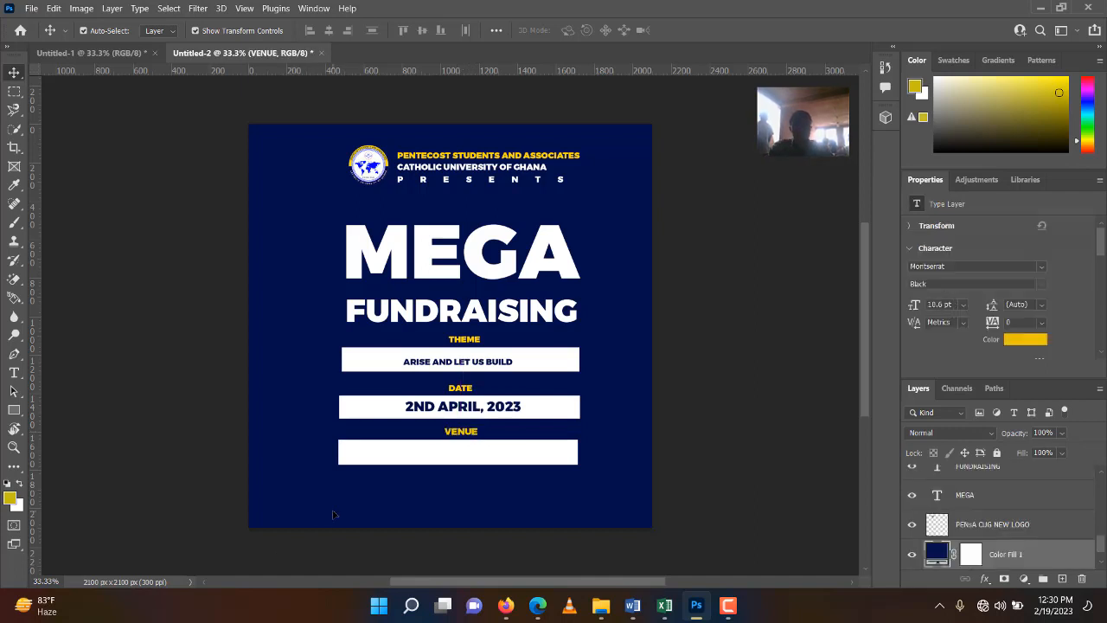
key("t")
left_click(339, 498)
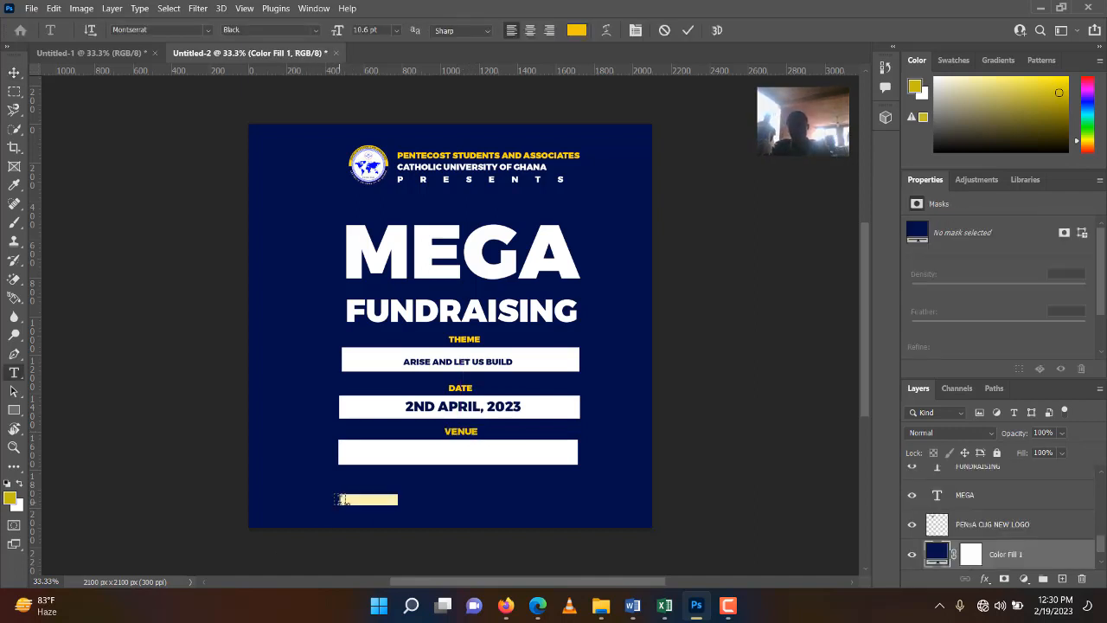
key("BackSpace")
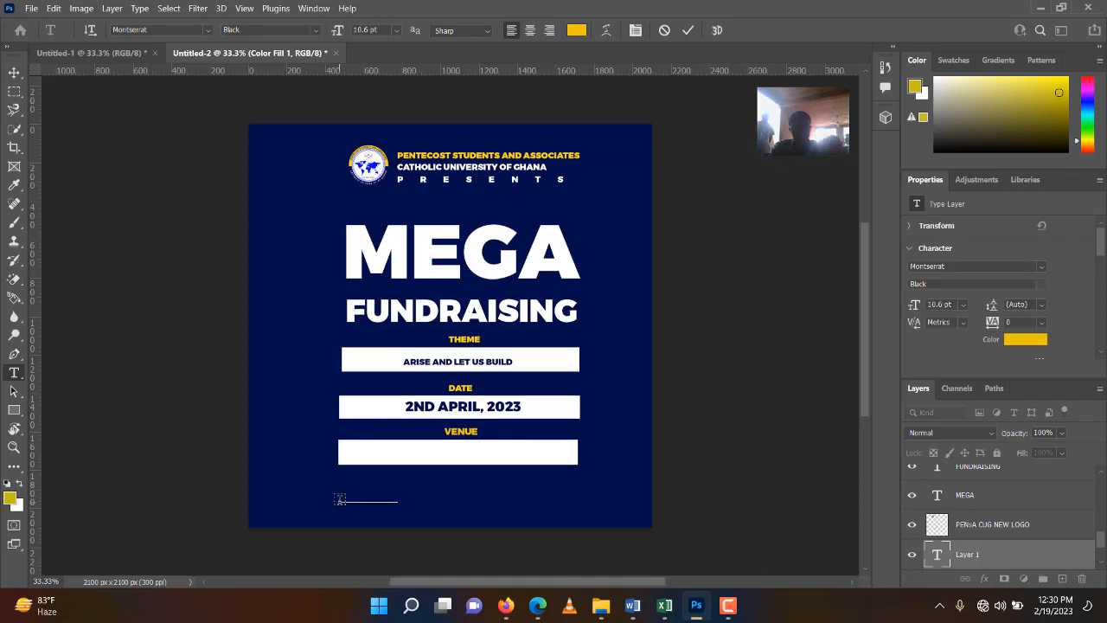
type("BEHIND THE")
type("SCH")
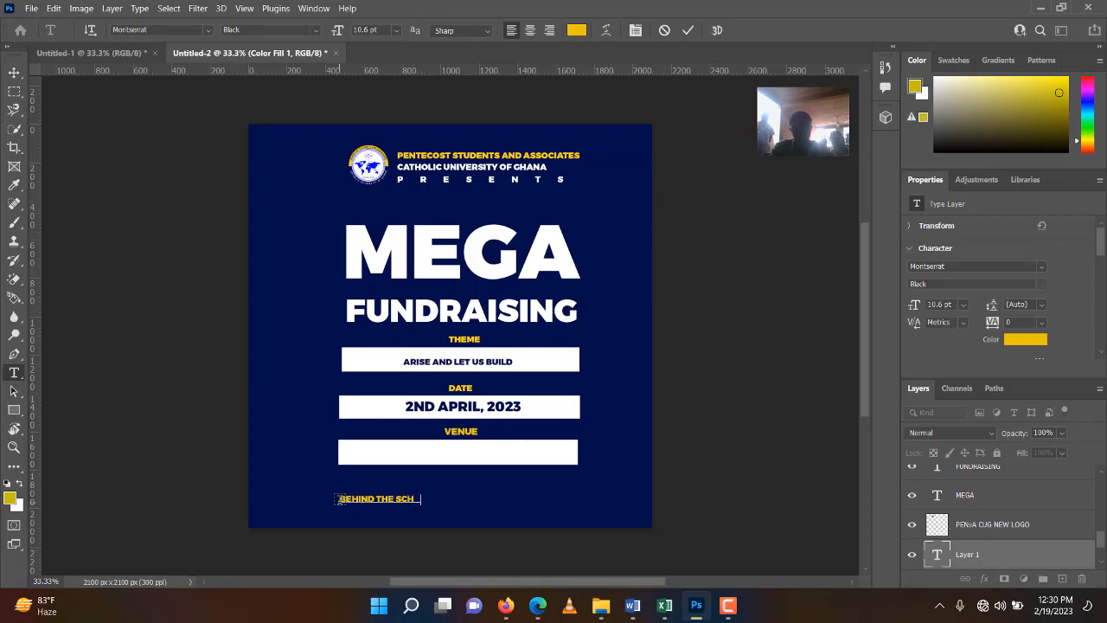
type("OOL HOS")
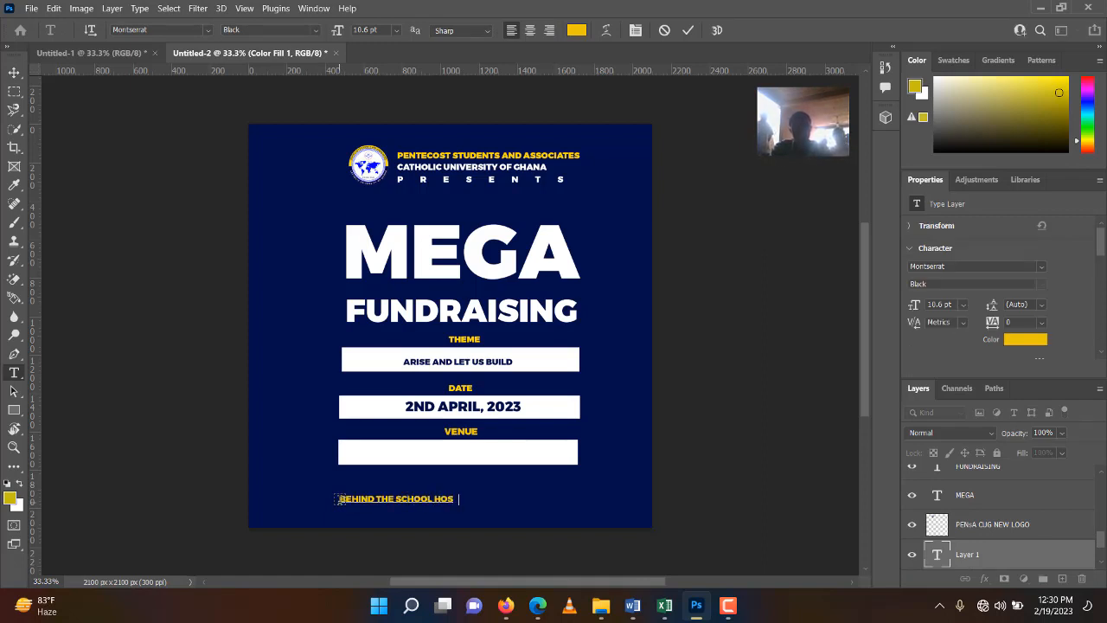
type("TEL")
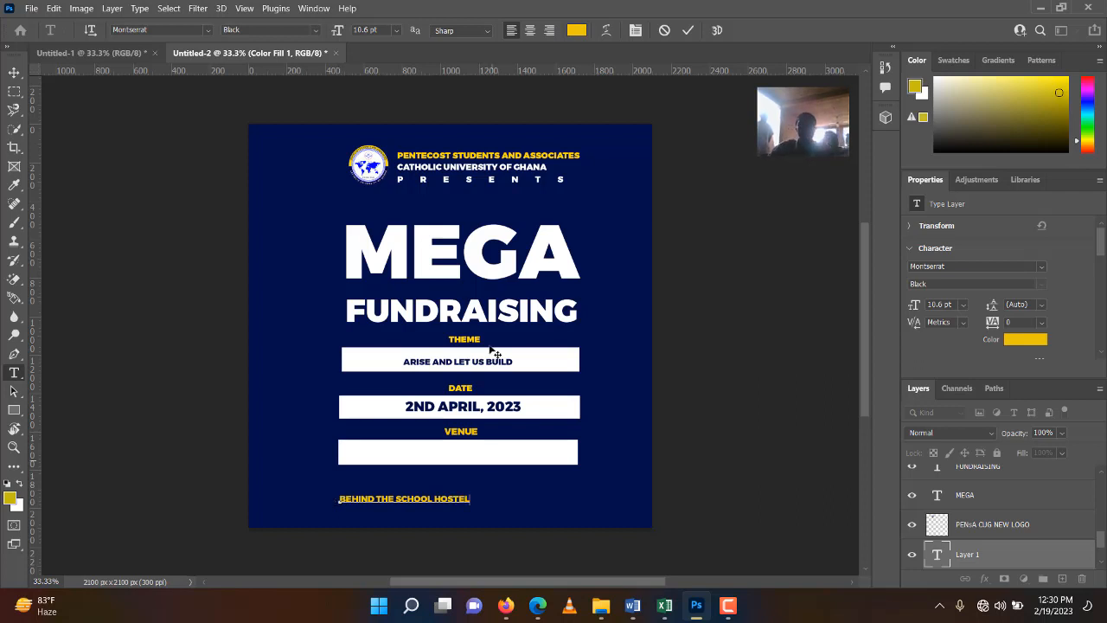
left_click(689, 31)
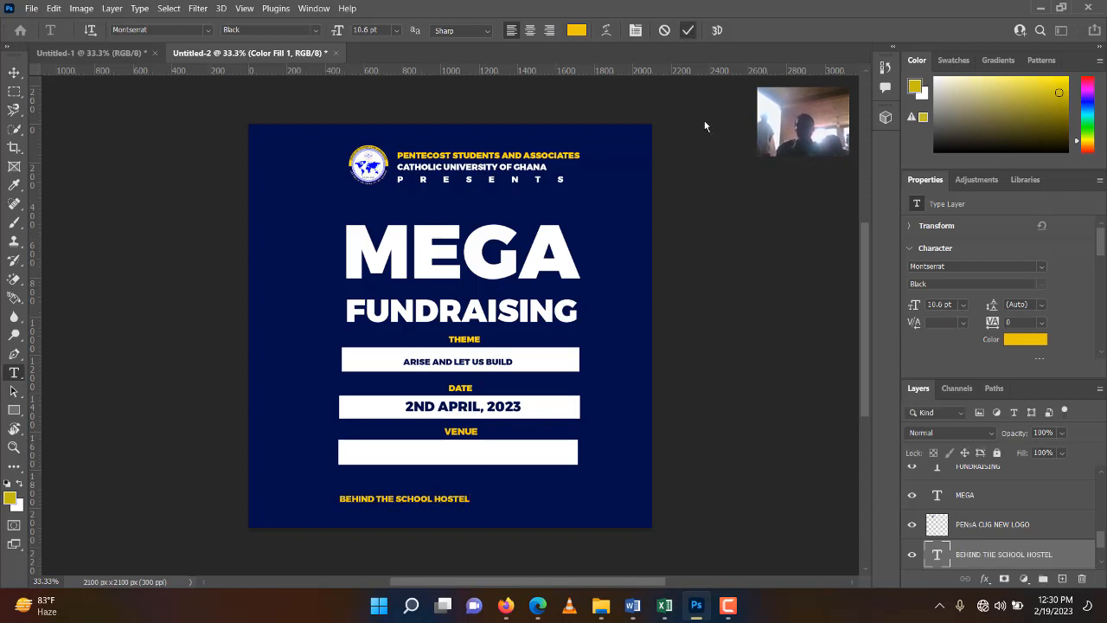
Step: Recolour the BEHIND THE SCHOOL HOSTEL text to navy #020f4a, sampled from the flyer background
left_click(1023, 340)
left_click(536, 489)
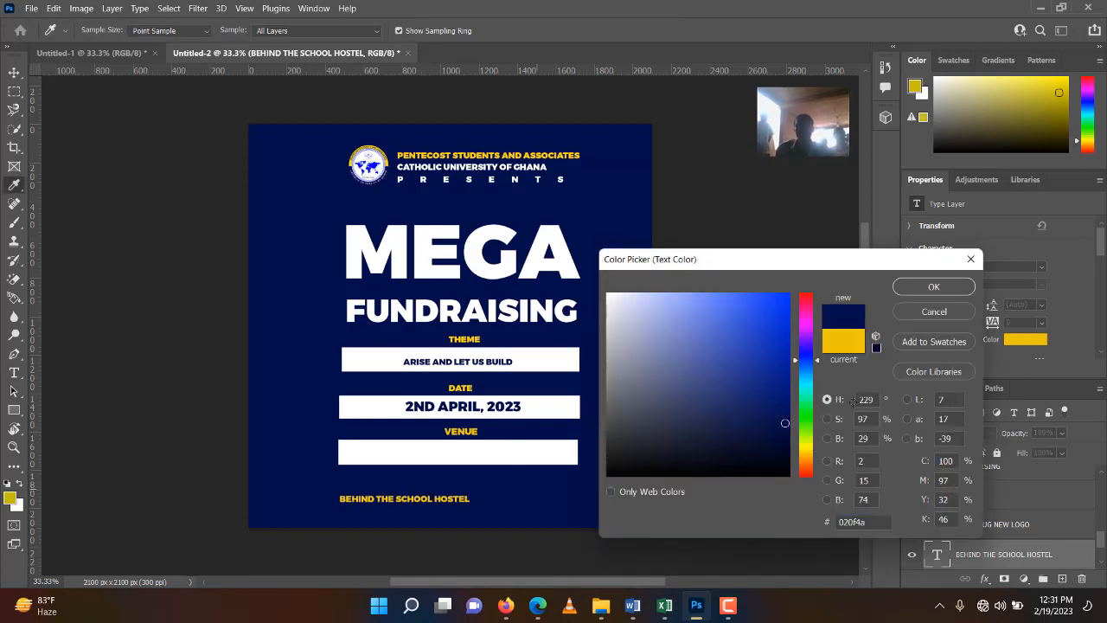
left_click(913, 286)
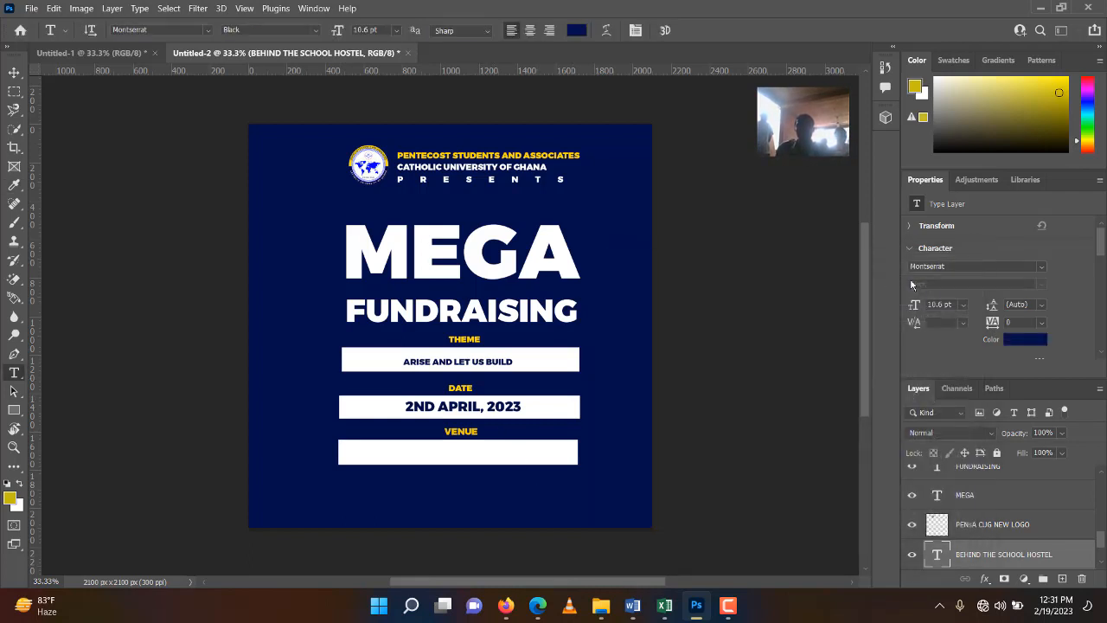
Step: Move BEHIND THE SCHOOL HOSTEL onto the middle of the third white bar, with the Rectangle 3 layer placed directly beneath the text layer
left_click(12, 74)
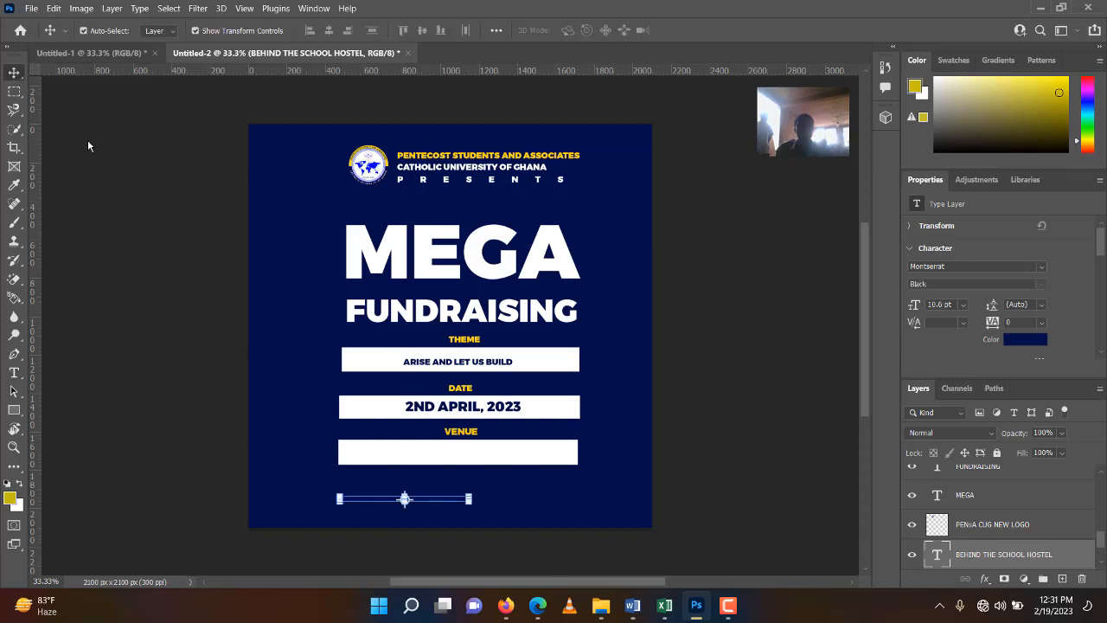
left_click_drag(375, 501, 448, 465)
left_click(451, 463)
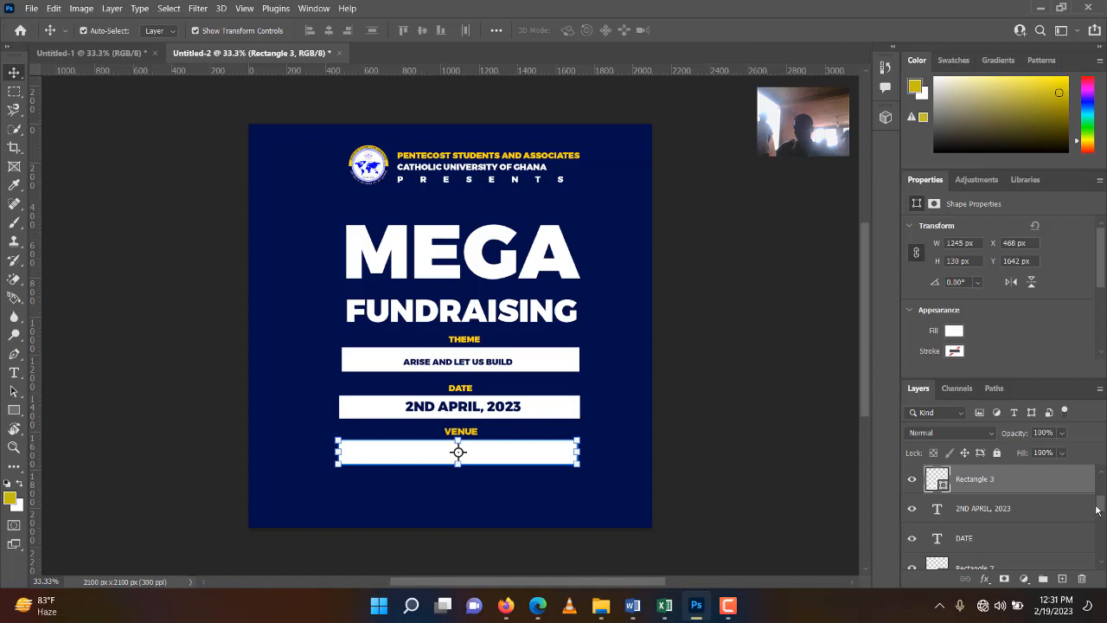
left_click_drag(1102, 505, 1101, 502)
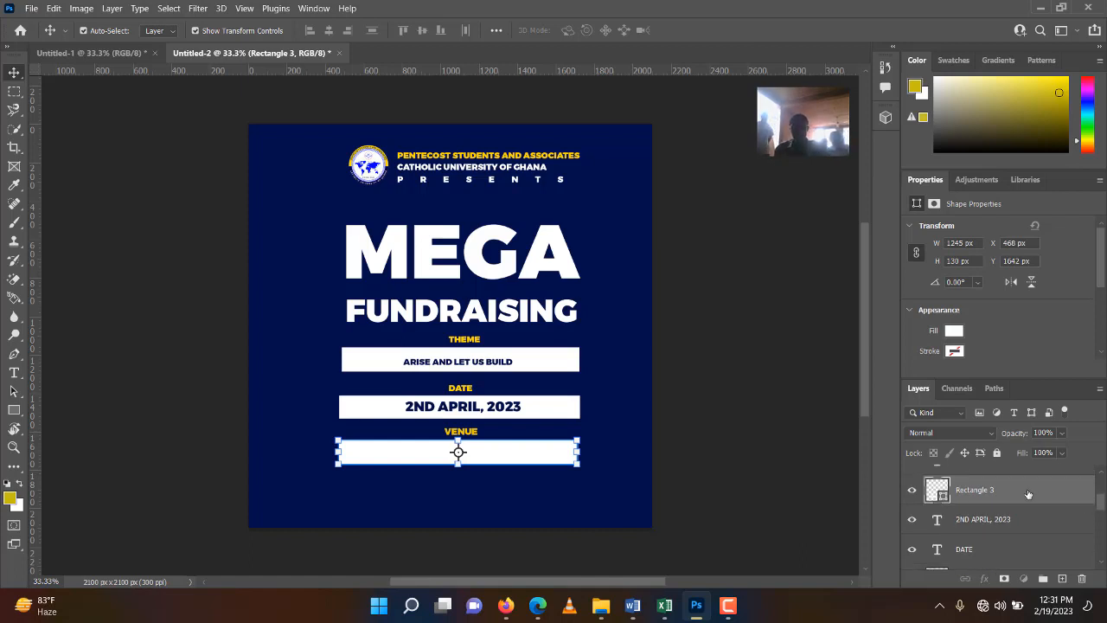
left_click_drag(1028, 494, 1014, 514)
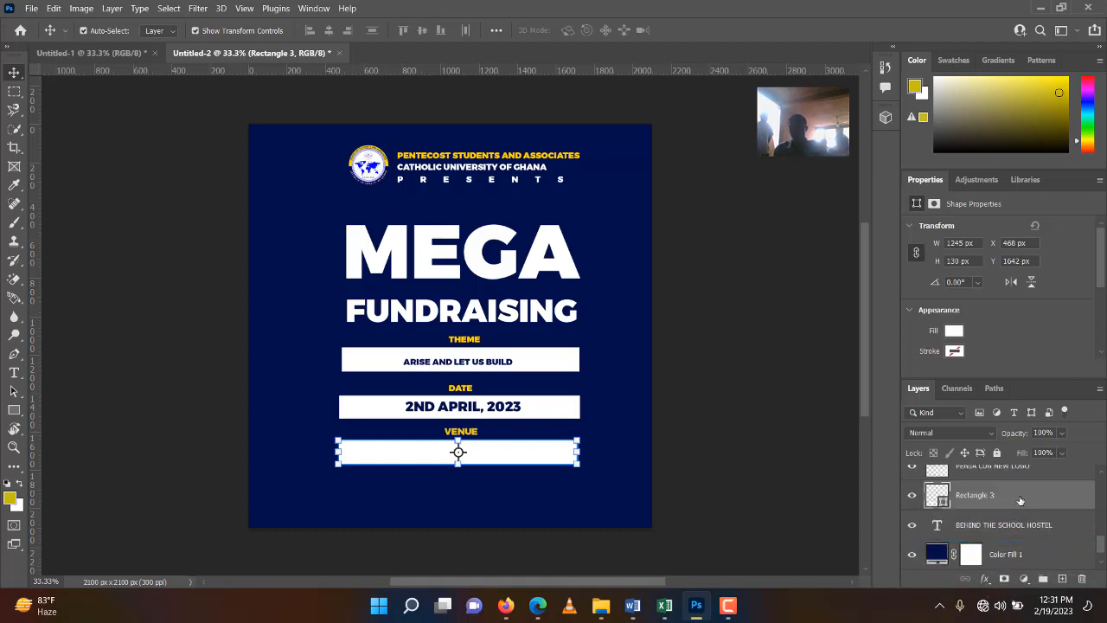
key("ctrl+[")
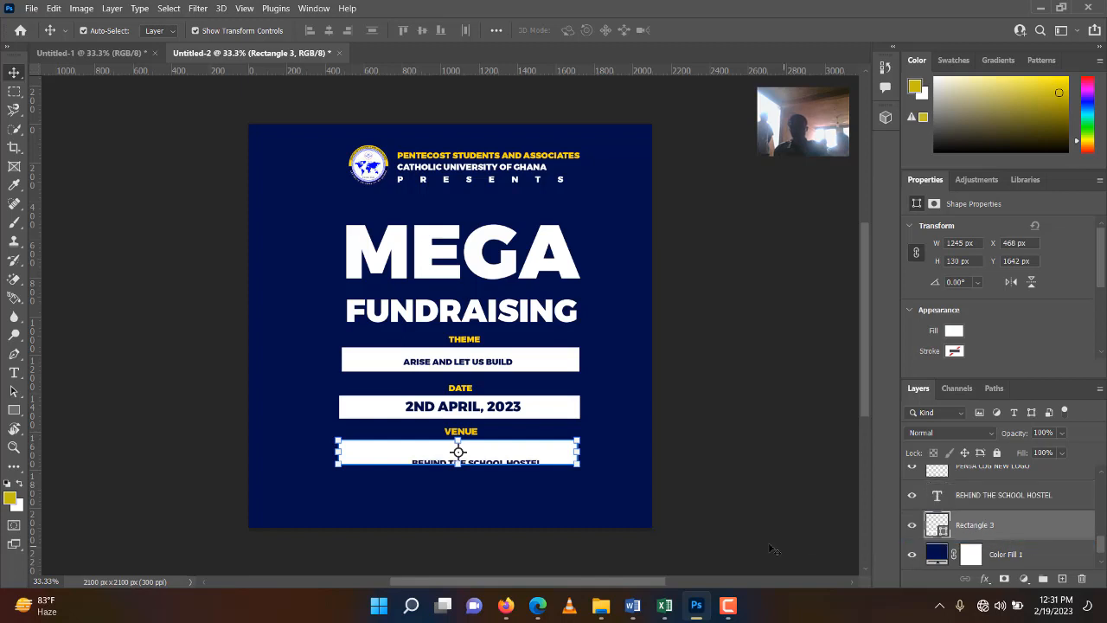
left_click_drag(514, 463, 505, 451)
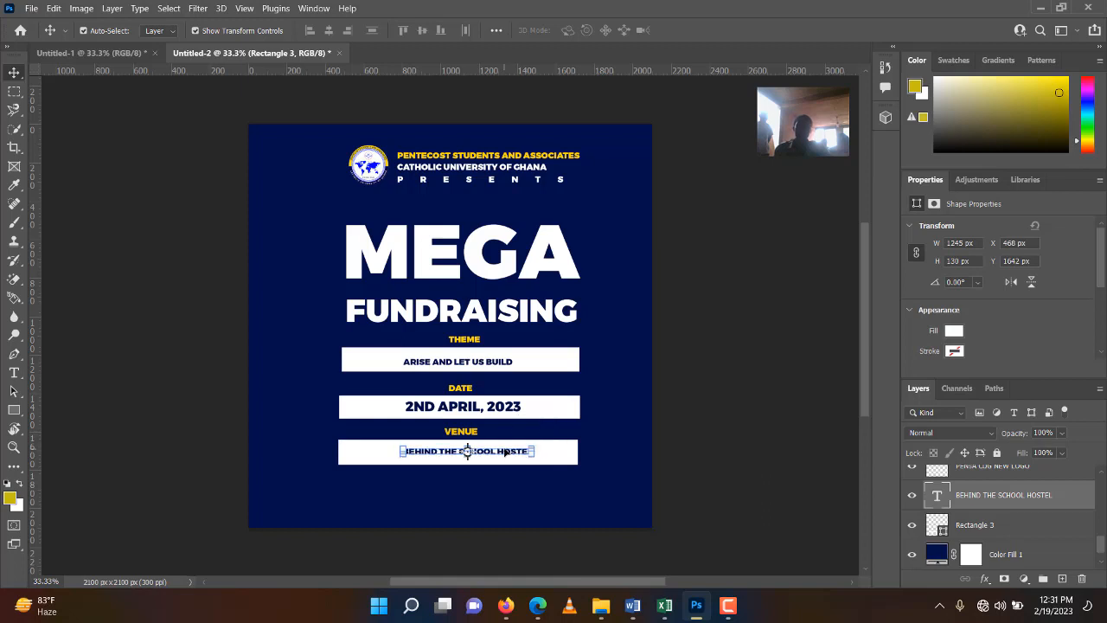
Step: Add the text "CONTACT FOR MORE INFO" followed by the two contact phone numbers below the venue bar
left_click(14, 373)
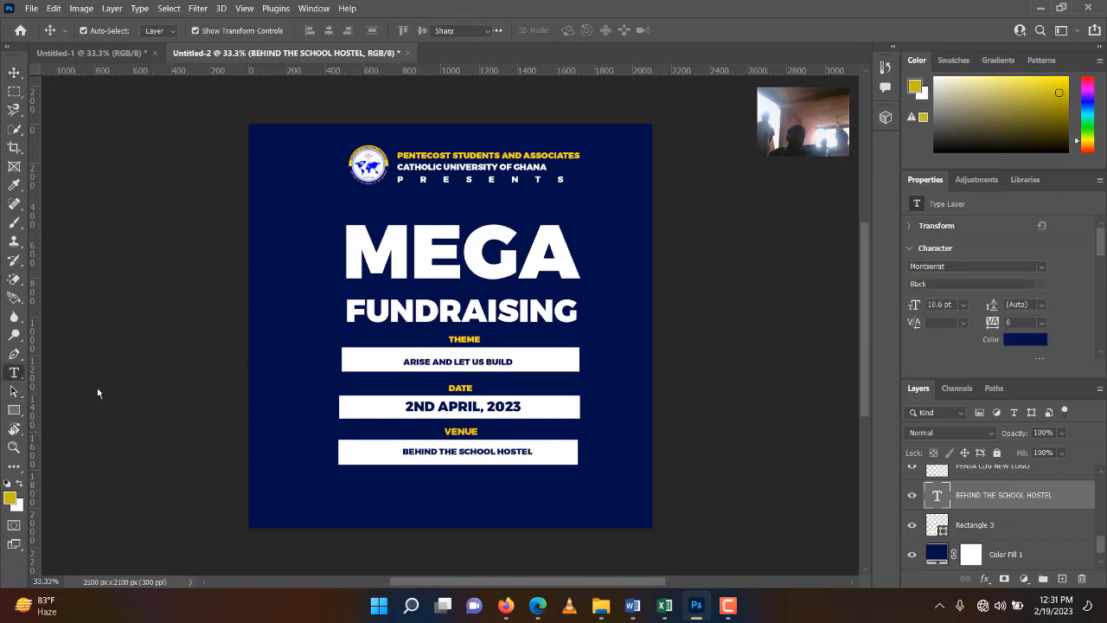
left_click(343, 504)
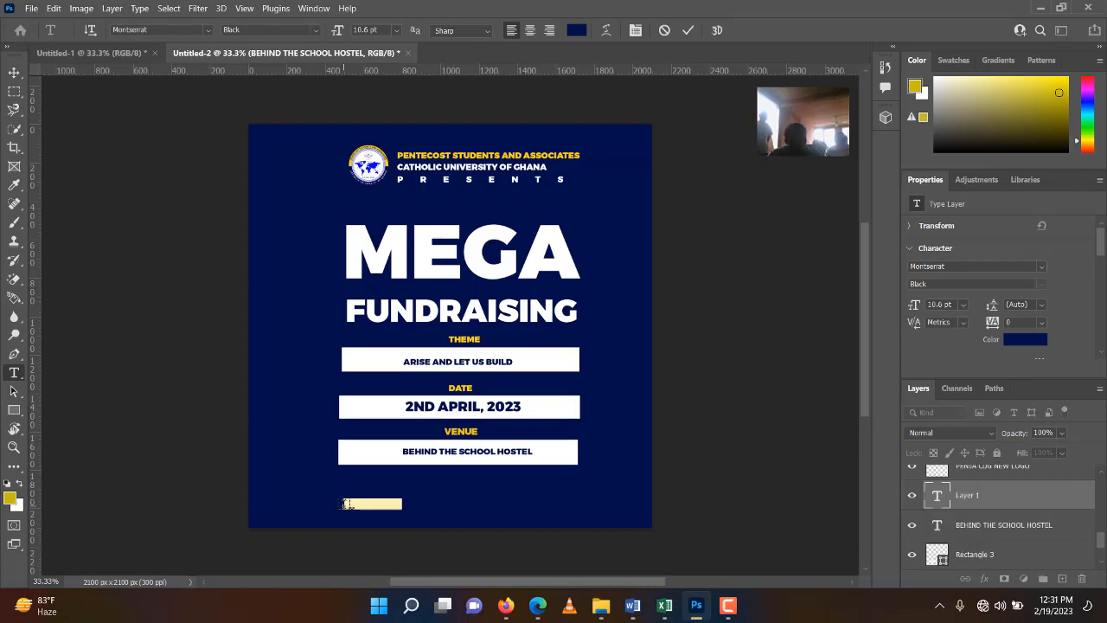
type("FOR MORE")
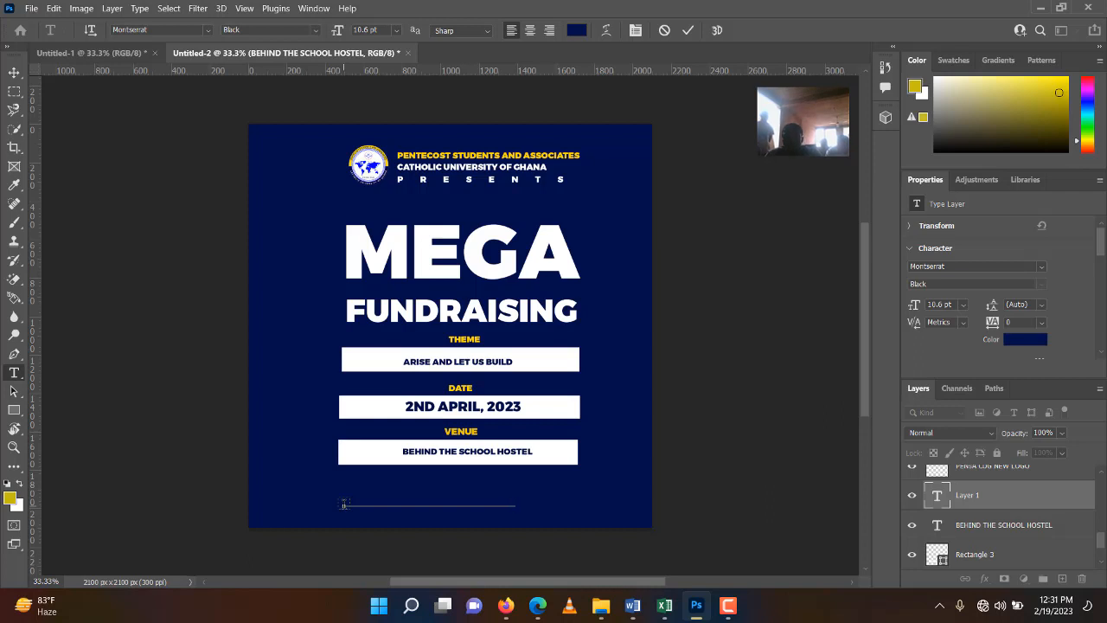
type(":")
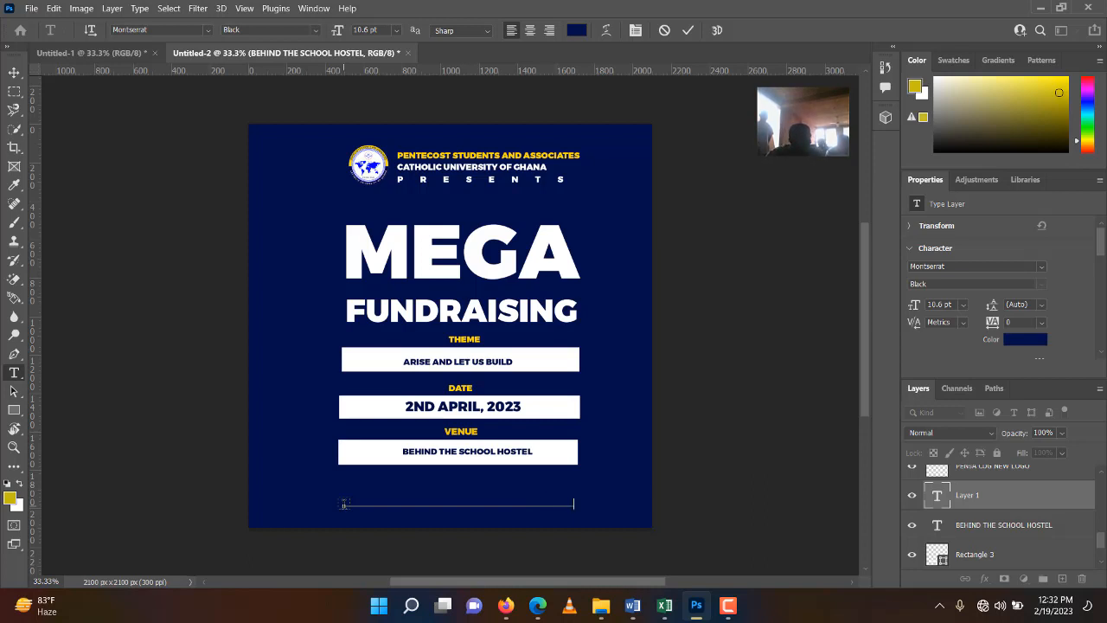
left_click(688, 32)
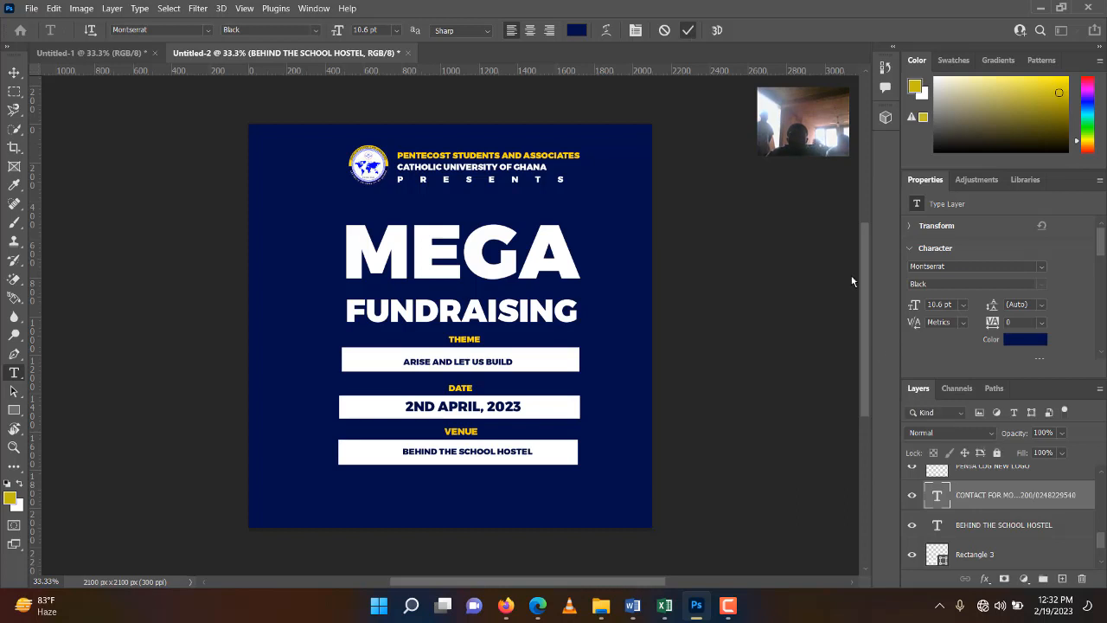
Step: Colour the contact line yellow, #ffd800, sampled from the PENTECOST STUDENTS AND ASSOCIATES header text
left_click(1012, 340)
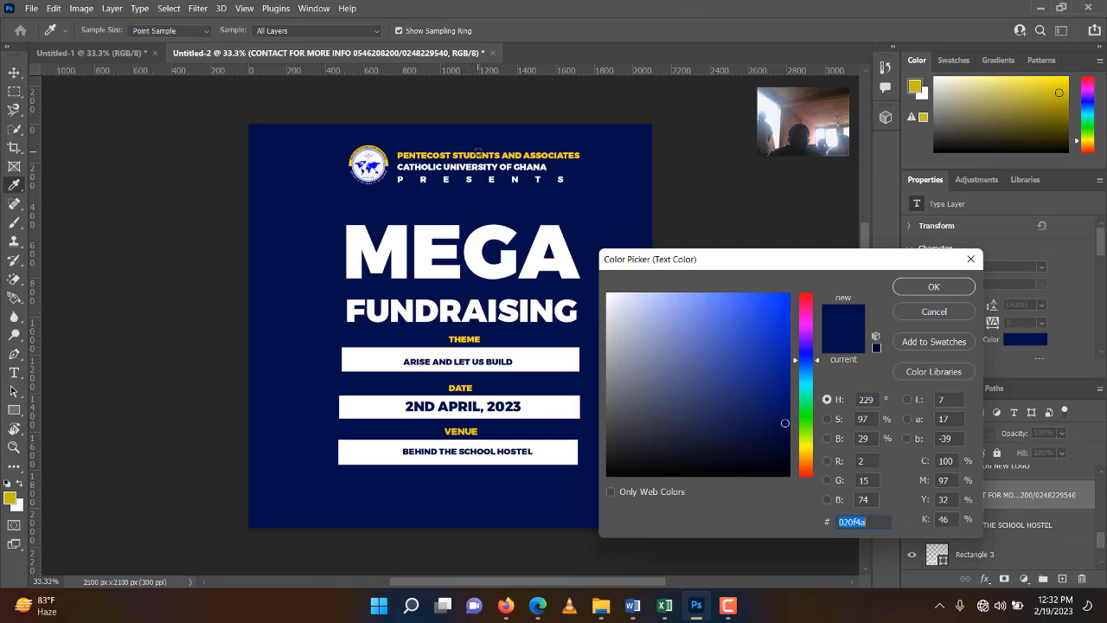
left_click(478, 153)
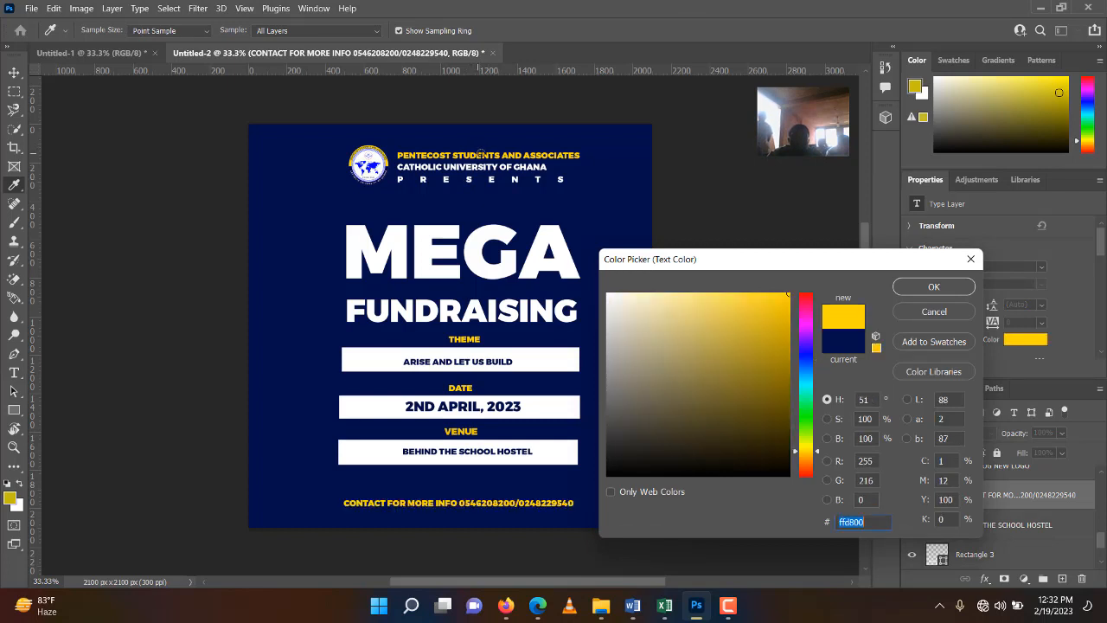
left_click(926, 286)
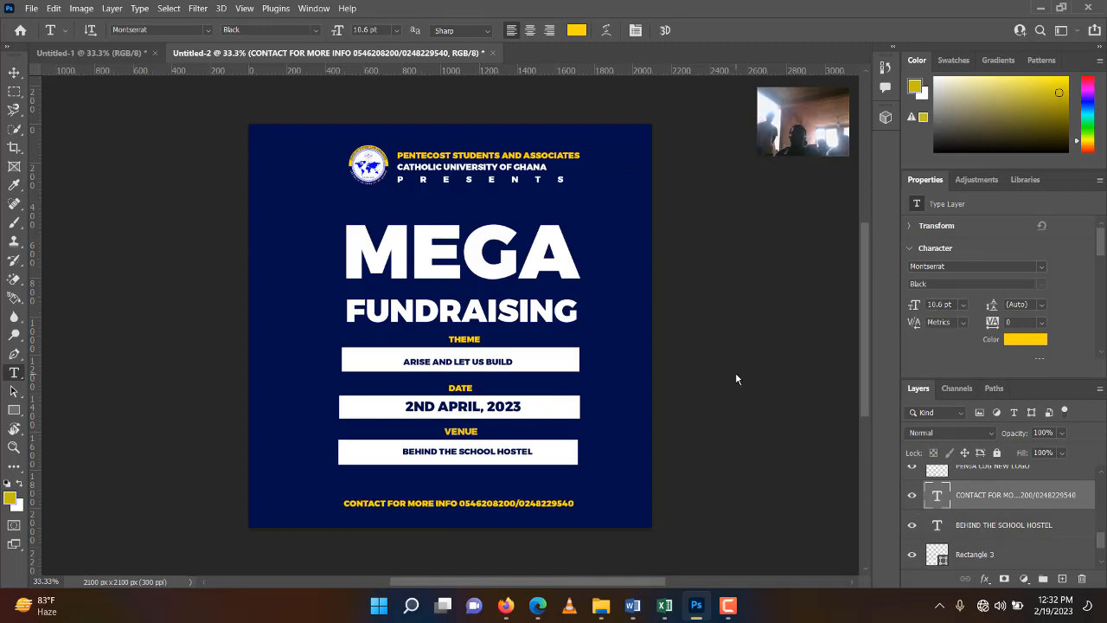
Step: Switch to File Explorer and place the photo PENSA new (95 of 123) from the PENSA SUNDAY SERVICE- 2 12 23 folder into the flyer
left_click(14, 72)
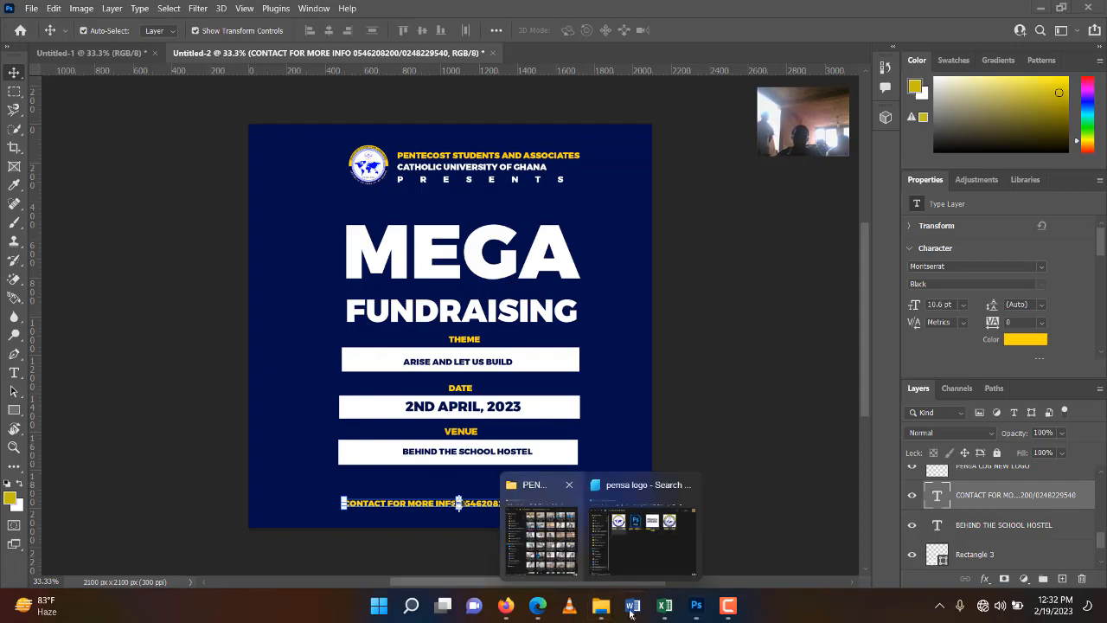
left_click(597, 566)
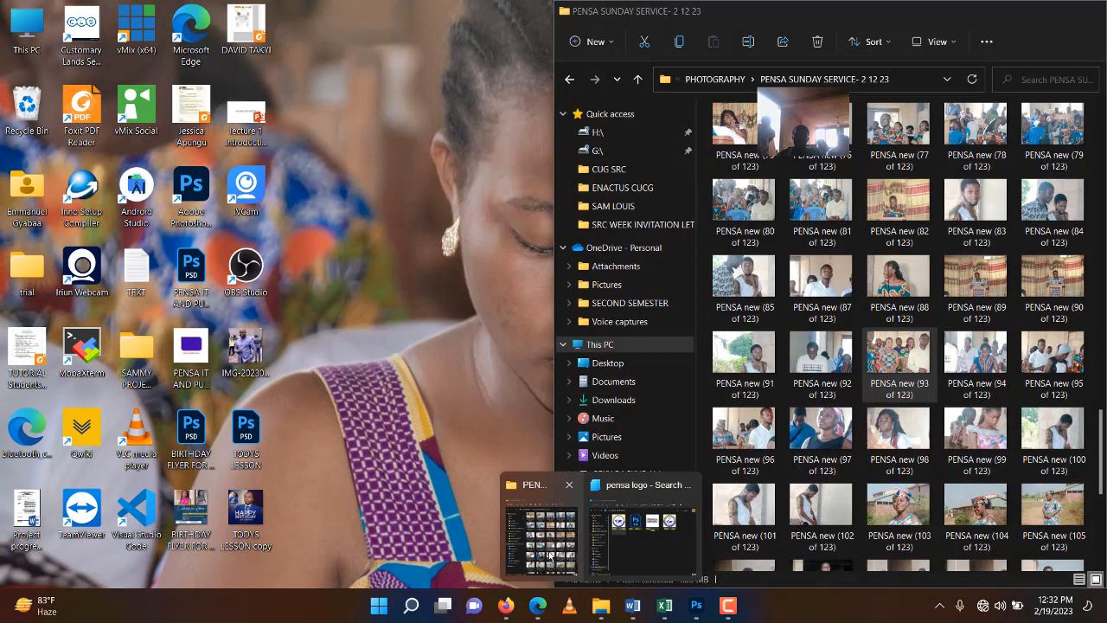
left_click(540, 536)
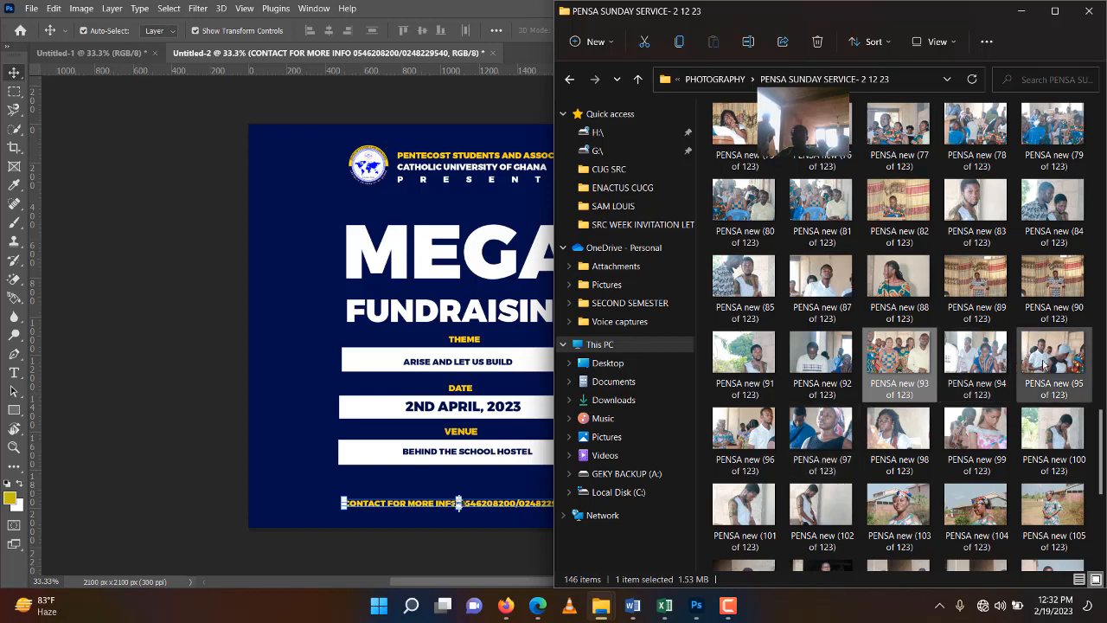
left_click(1044, 366)
left_click_drag(1043, 366, 394, 365)
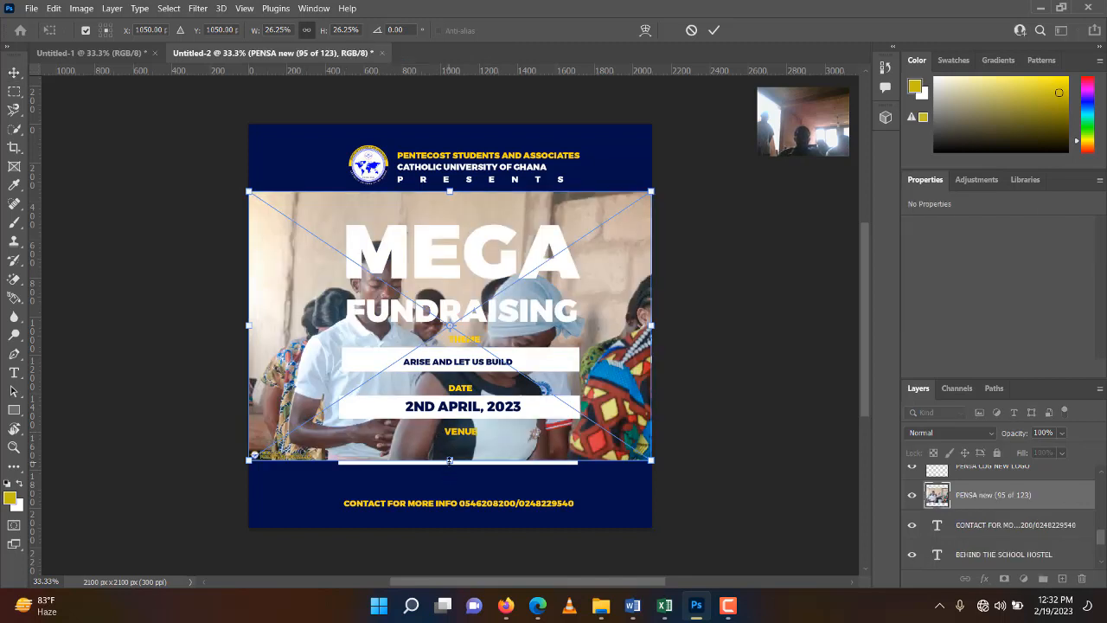
Step: Scale the placed photo proportionally to about 39.19% so it spans the full height of the flyer
left_click_drag(448, 460, 454, 527)
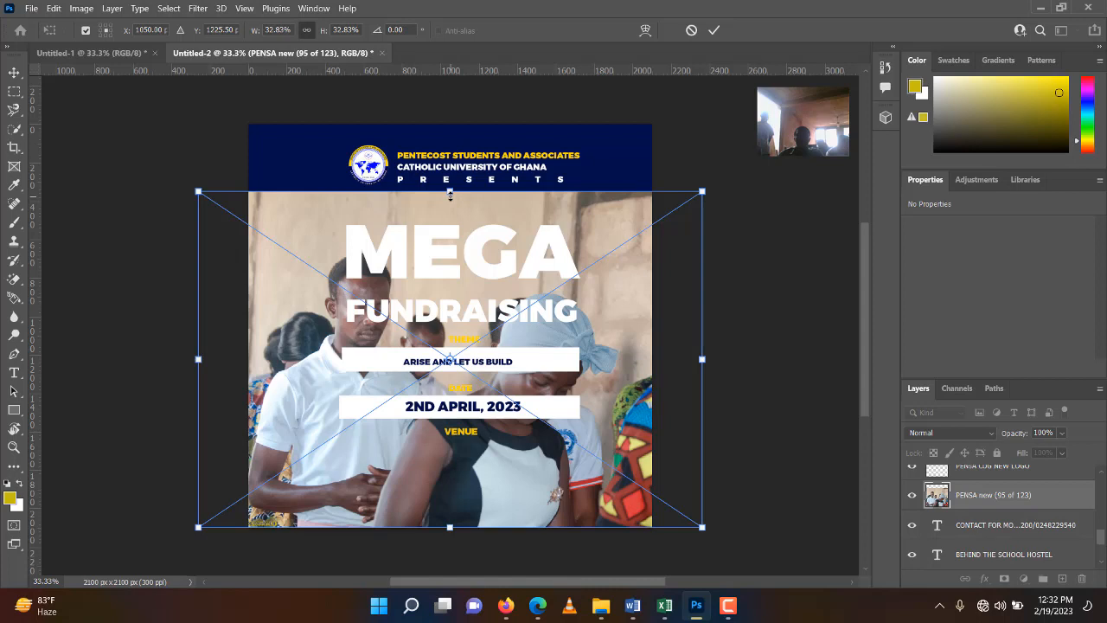
left_click_drag(449, 195, 447, 127)
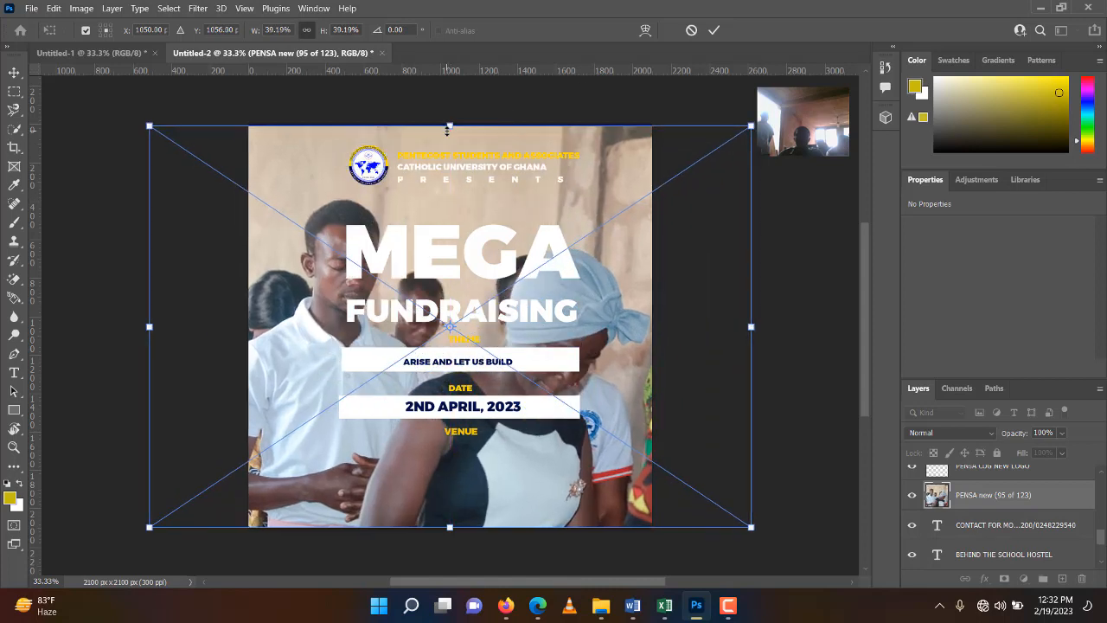
left_click(710, 31)
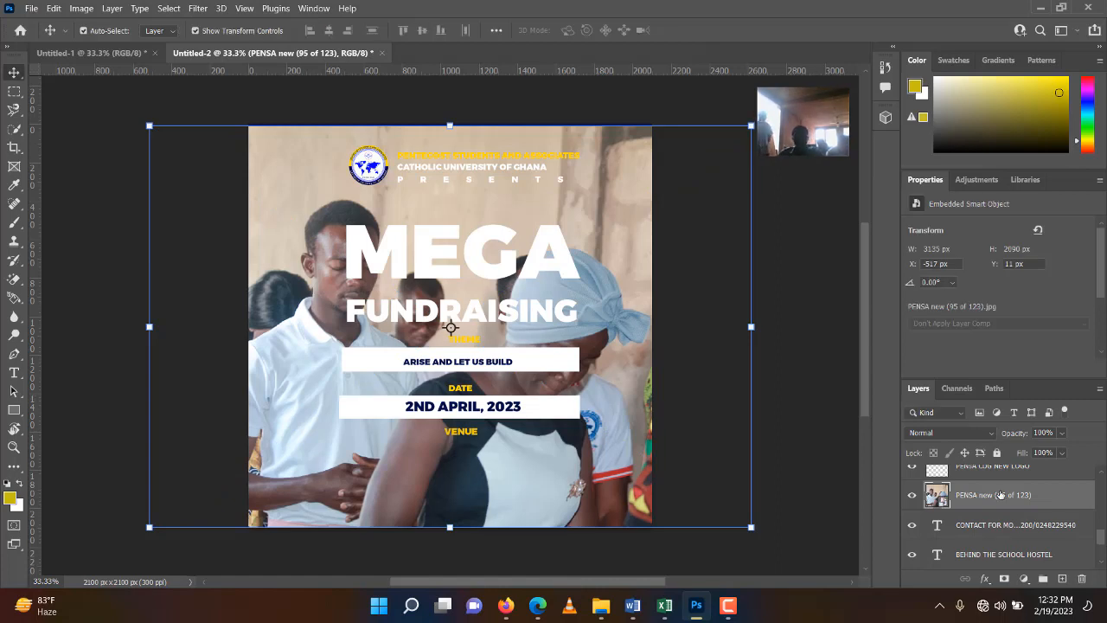
Step: Move the photo layer directly above Color Fill 1 and set its blend mode to Overlay
left_click_drag(1000, 495, 958, 512)
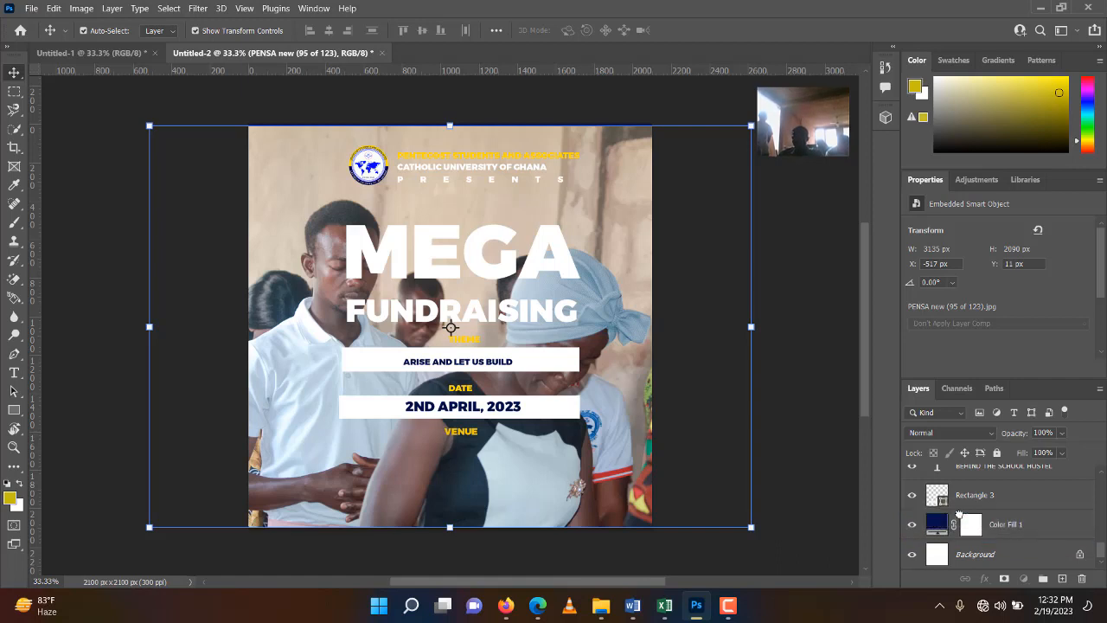
left_click(939, 432)
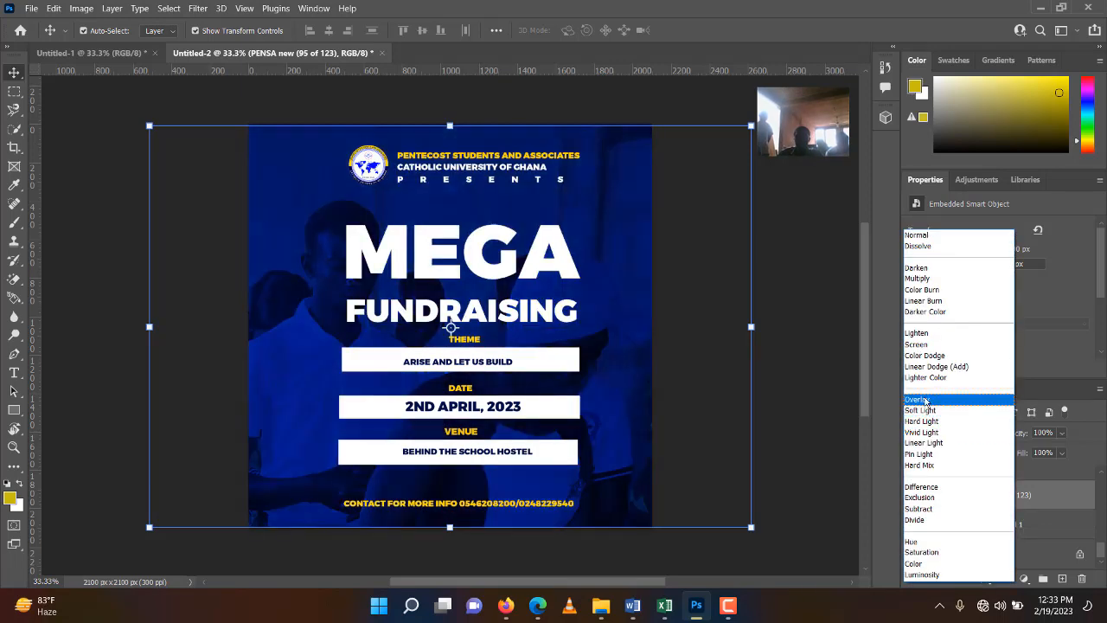
left_click(925, 401)
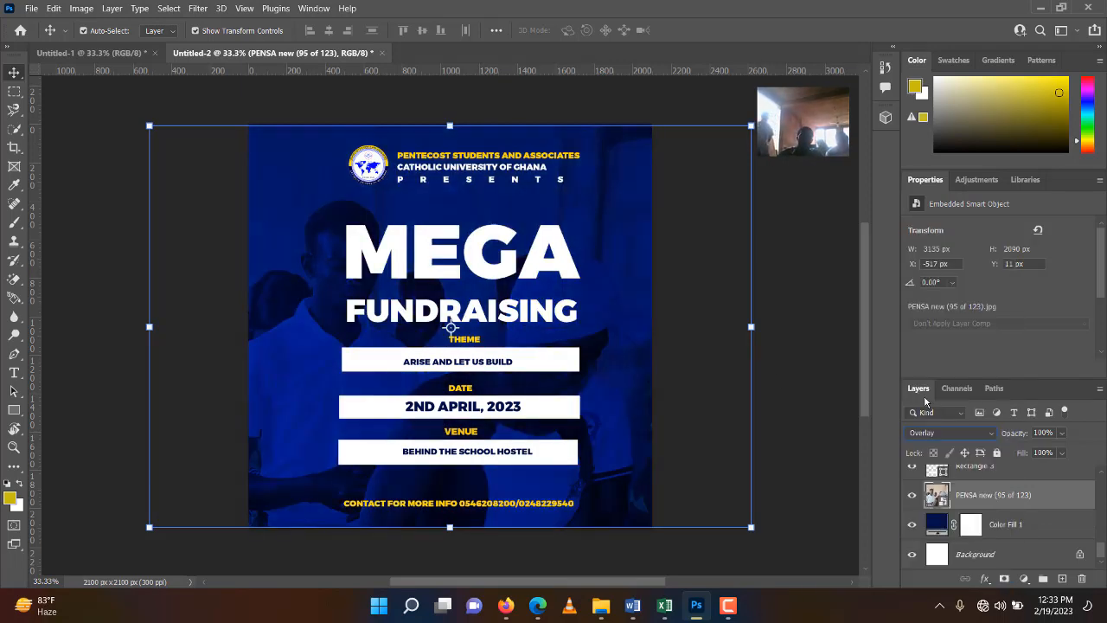
left_click(803, 383)
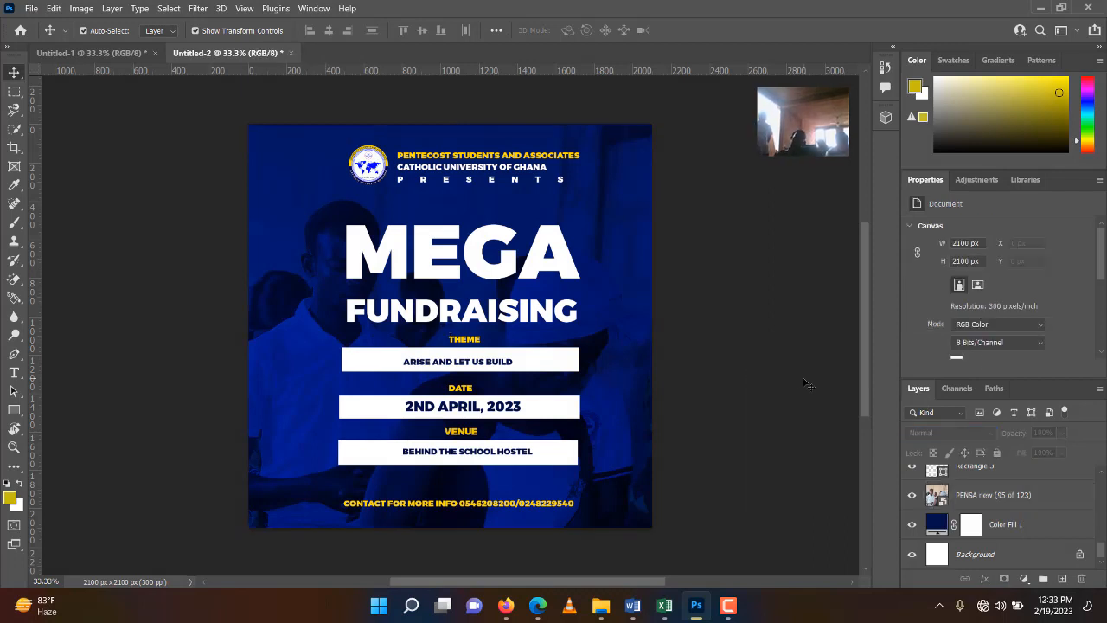